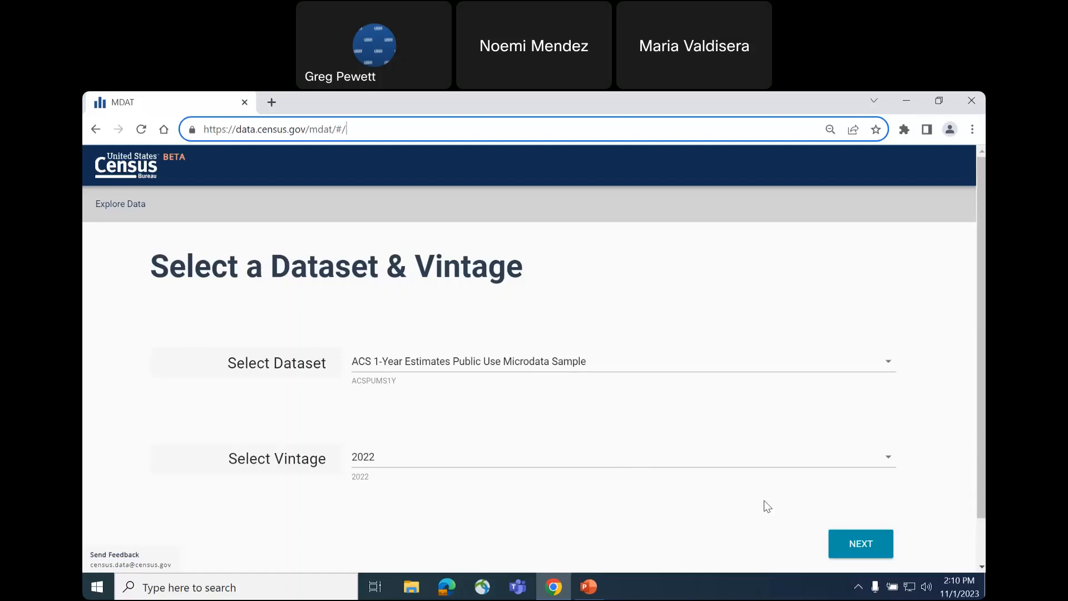
Open the 2022 ACS 1-Year Estimates Public Use Microdata Sample and add the Sex (SEX) variable, filtering labels by "sex"
click(857, 551)
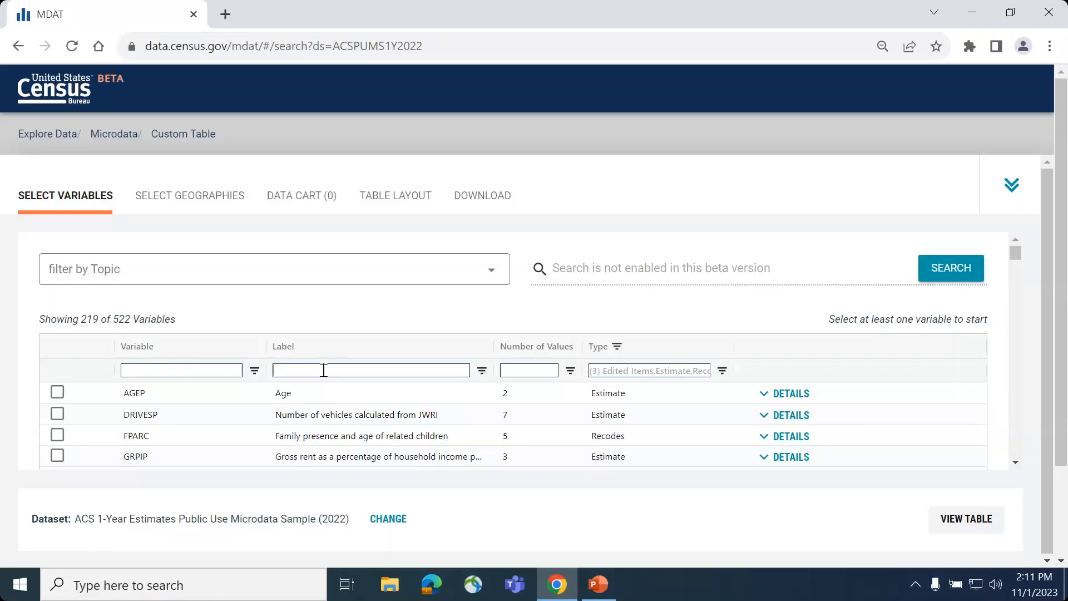
text(sex)
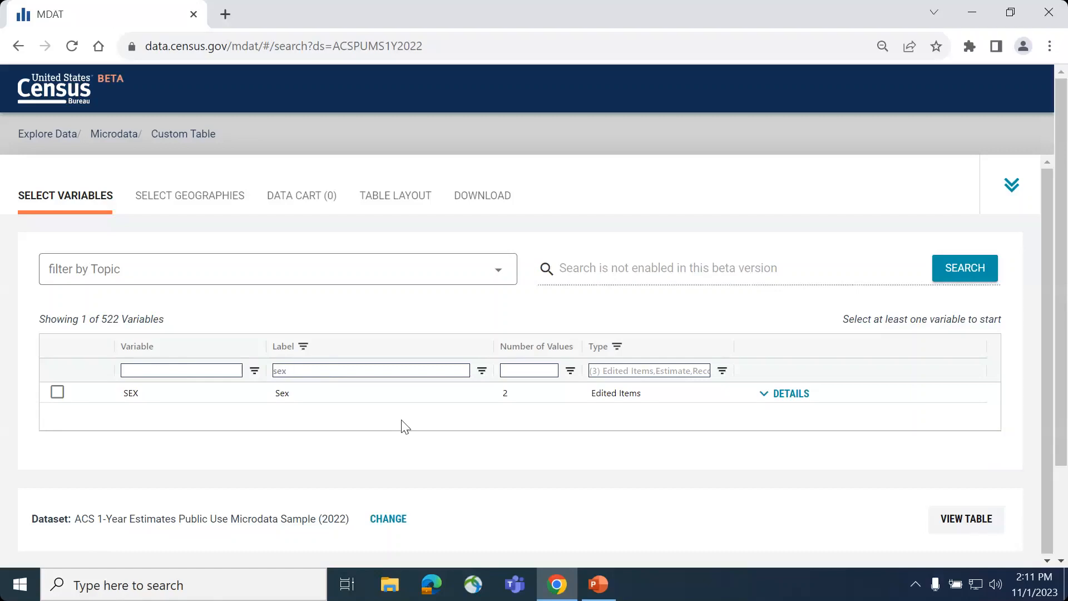
click(58, 392)
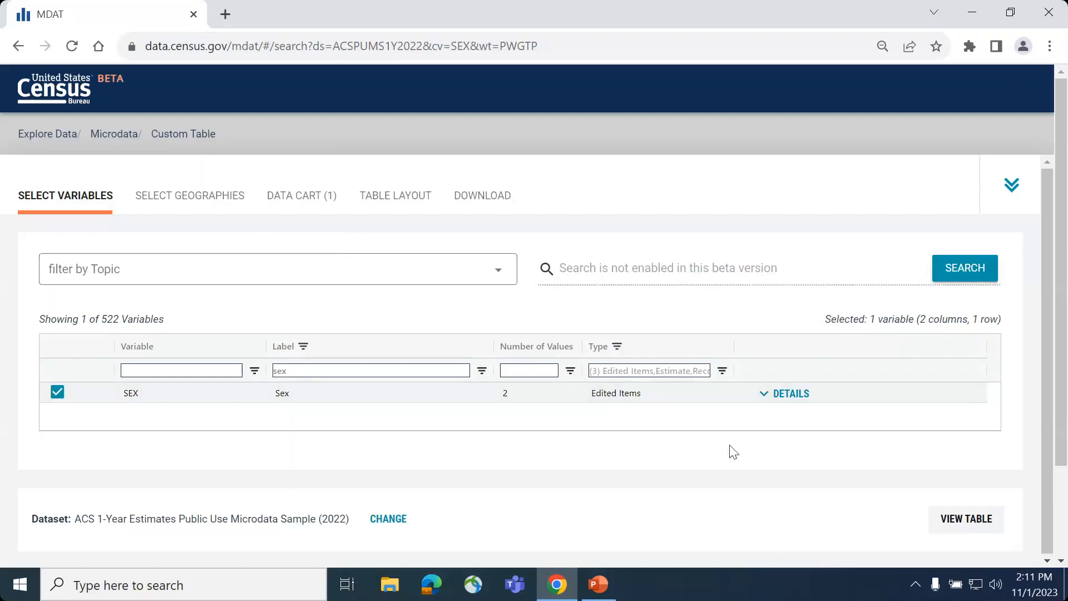
Filter the variable labels by "education", and add Educational attainment (SCHL) after reviewing its response values
key(ctrl+a)
key(BackSpace)
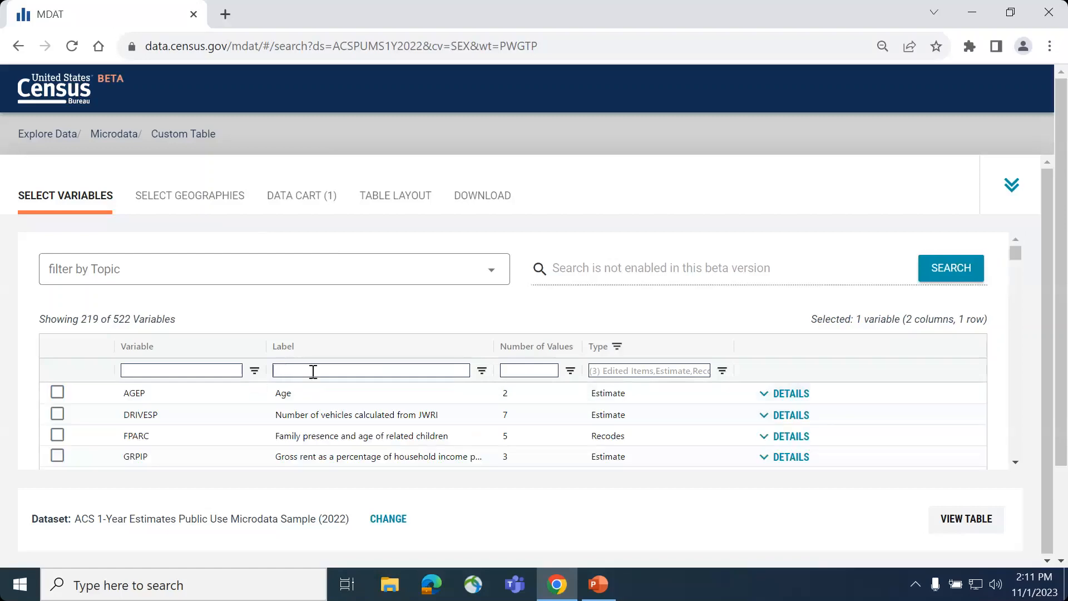
text(education)
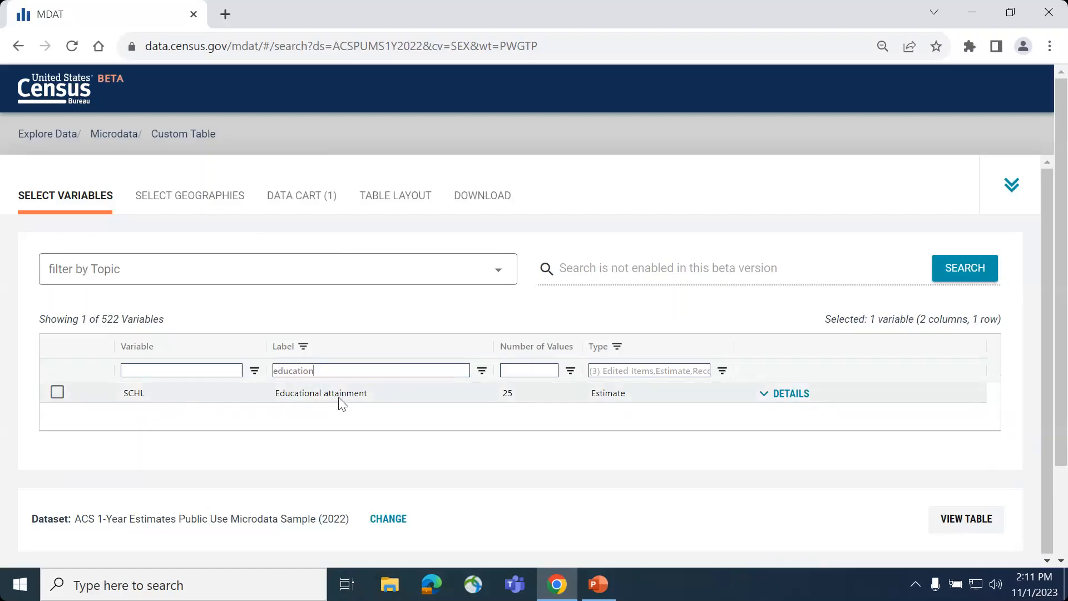
click(783, 396)
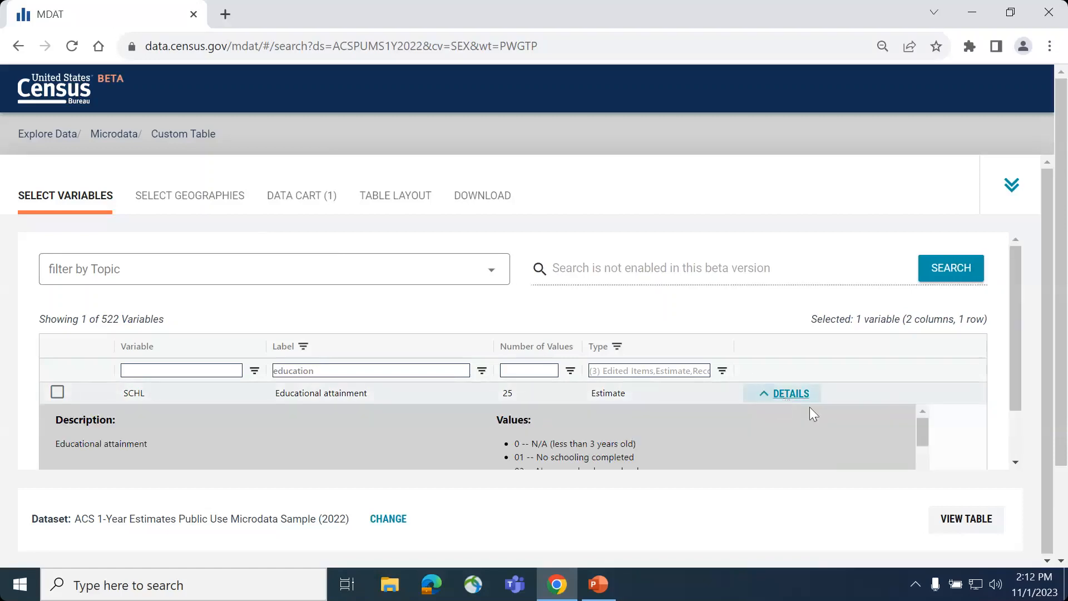
drag(1015, 315, 1028, 376)
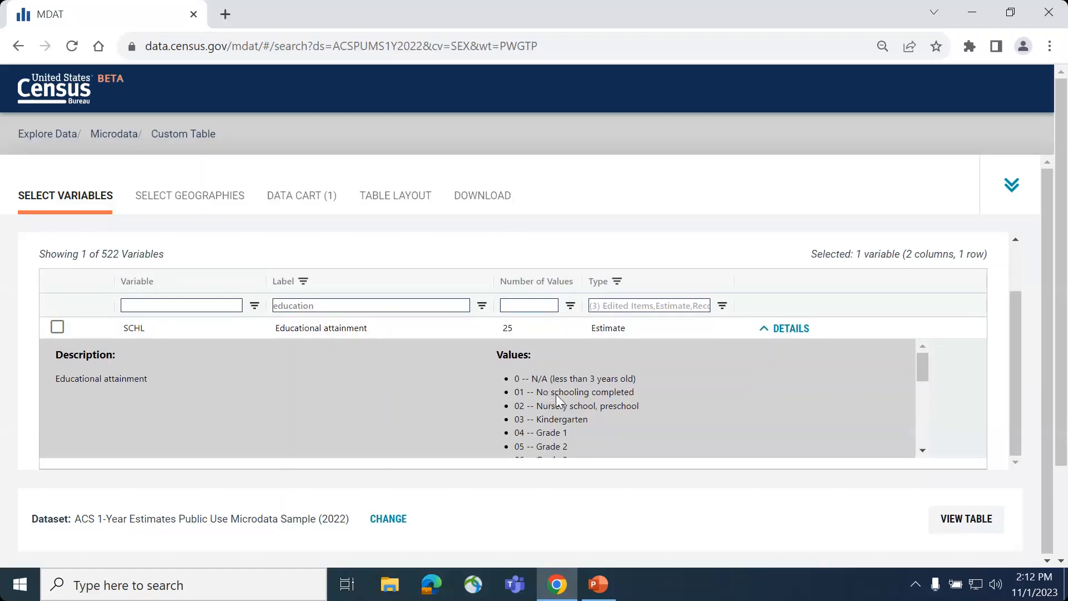
scroll(556, 394, down, 5)
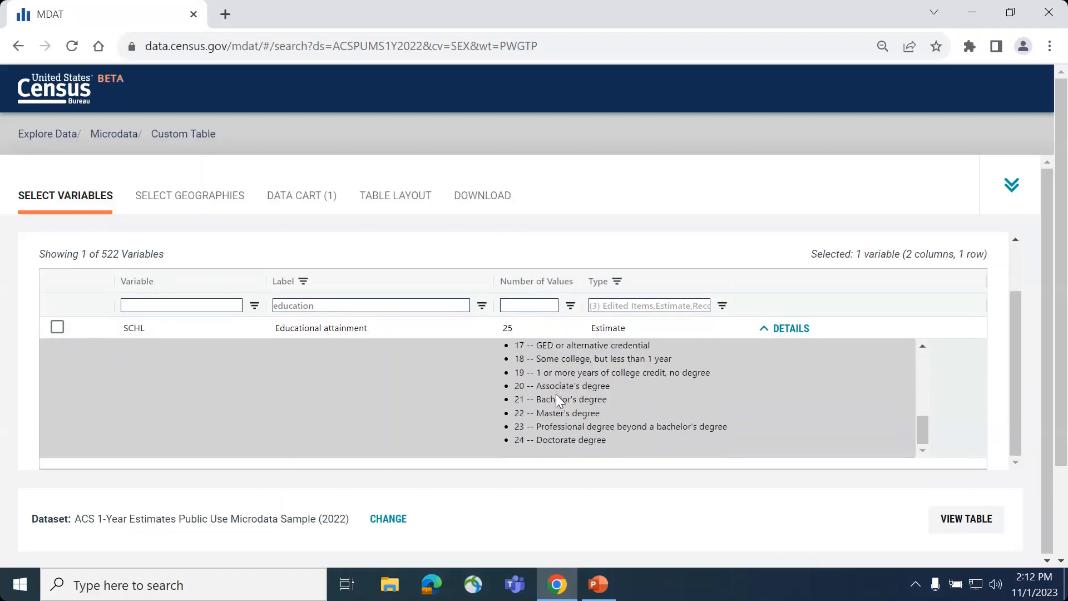
scroll(640, 404, up, 6)
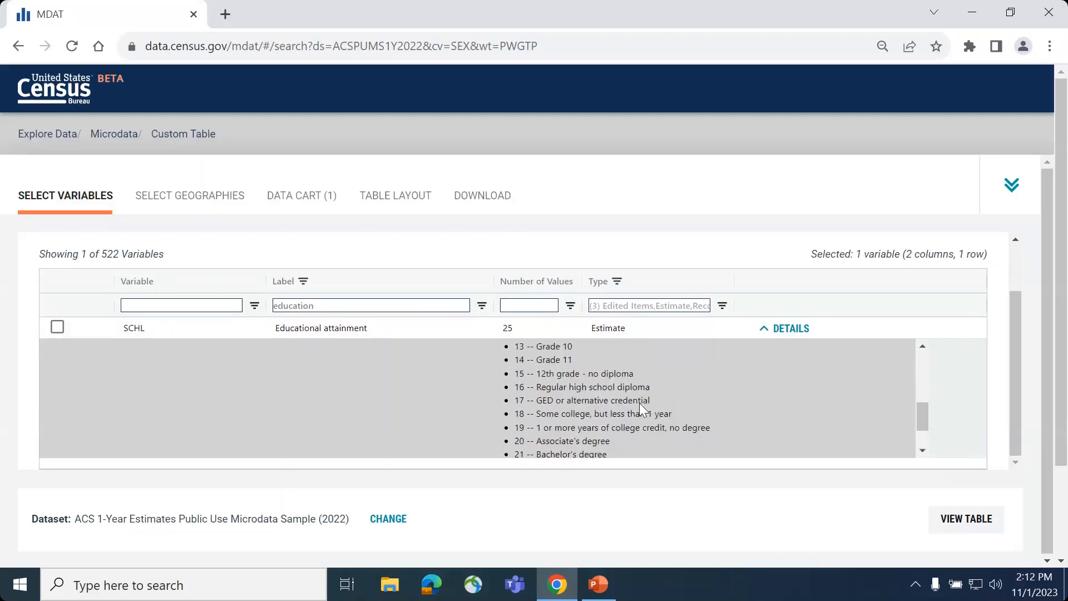
scroll(639, 403, up, 1)
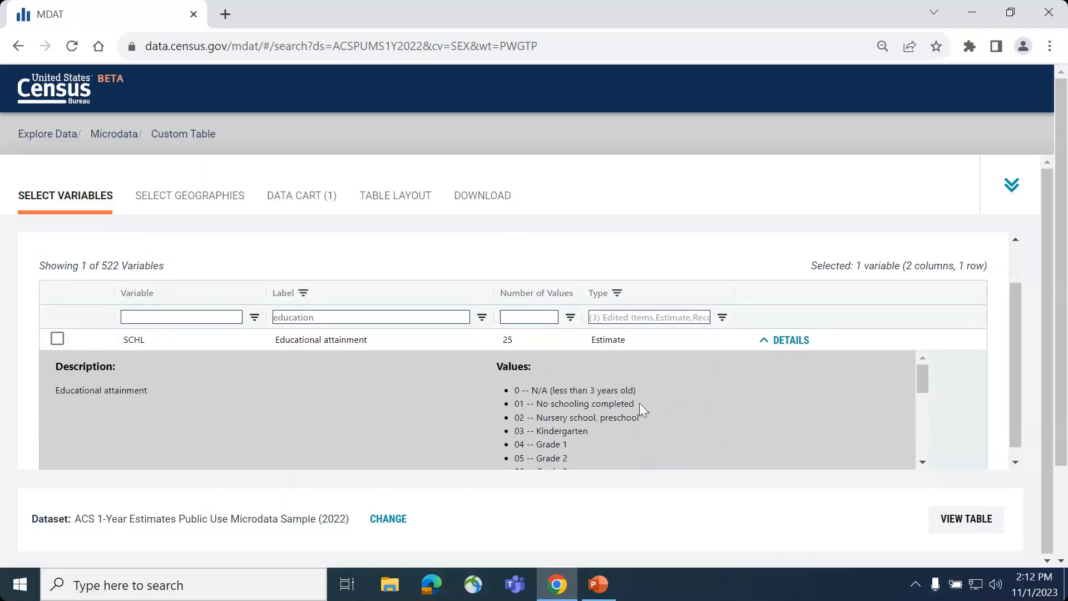
click(771, 360)
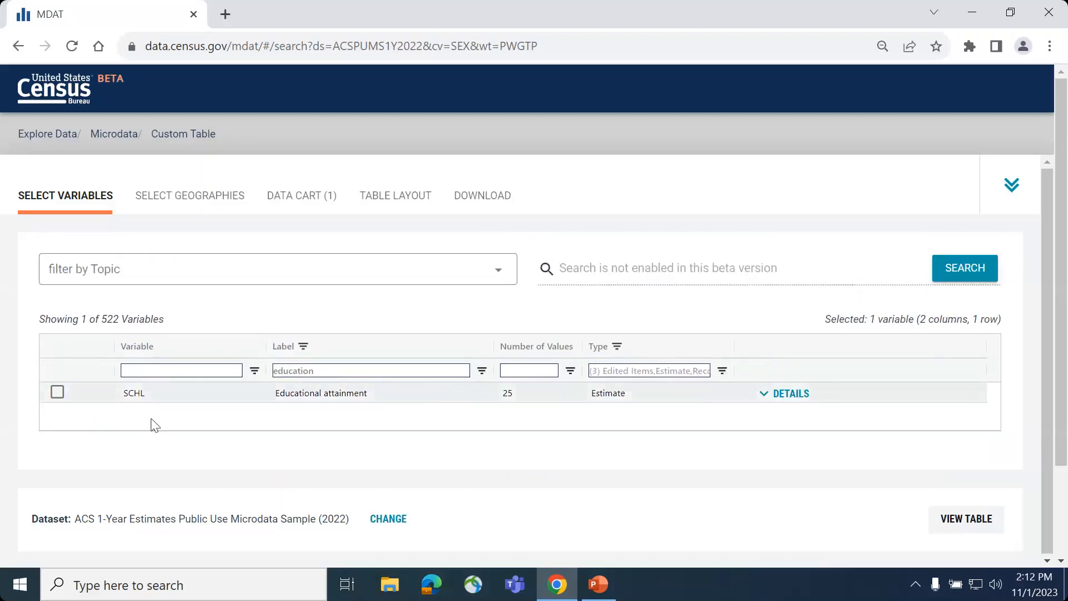
click(58, 392)
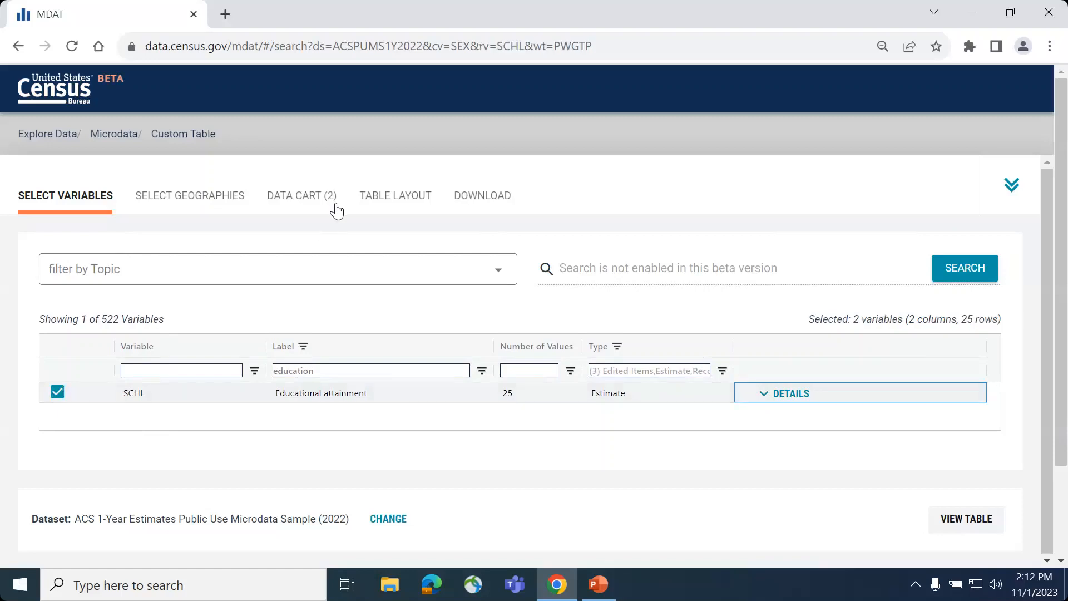
Filter the variable labels by "hispanic", and add Recoded detailed Hispanic origin (HISP) after reviewing its response values
drag(326, 371, 265, 376)
text(hispanic)
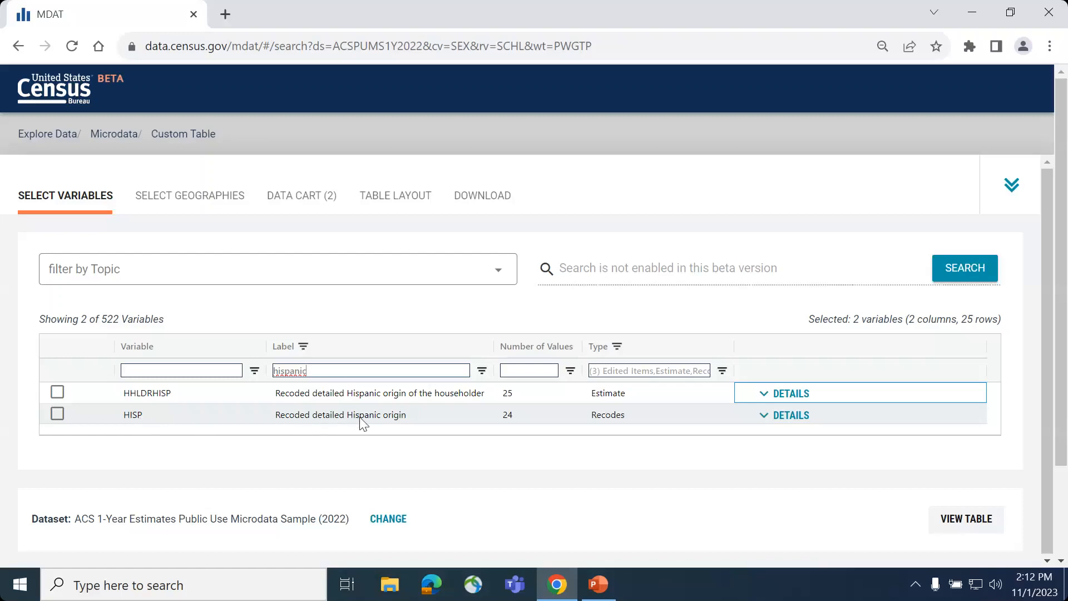
click(780, 414)
drag(1013, 276, 1012, 356)
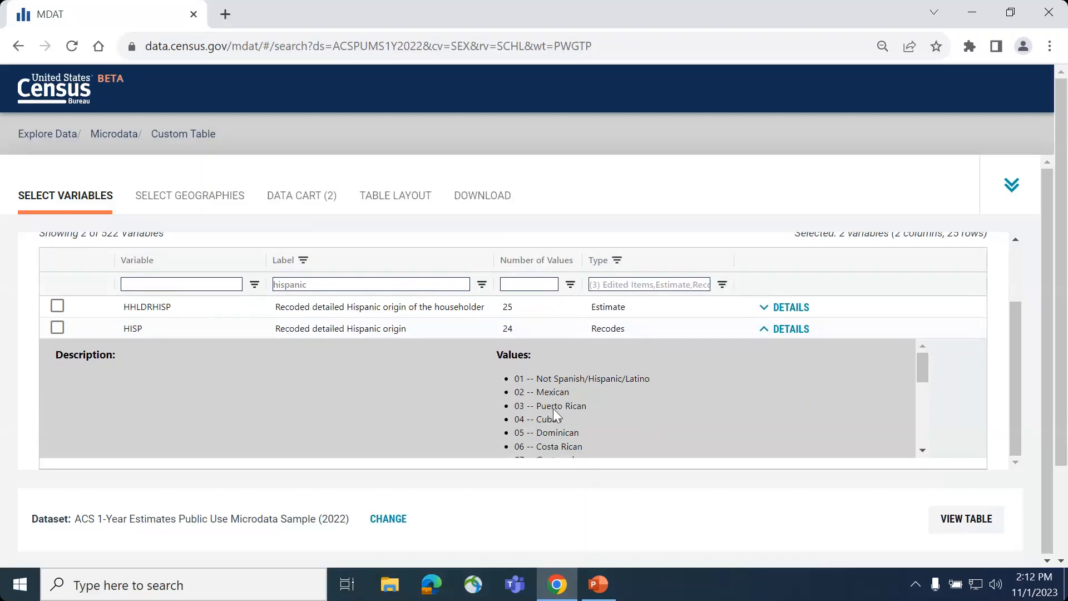
click(780, 333)
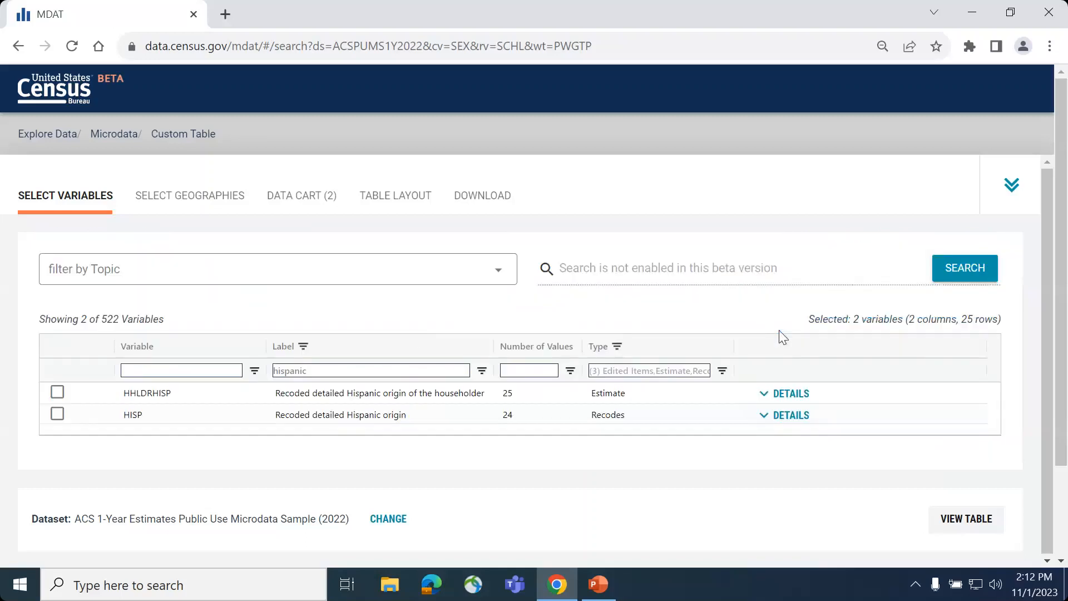
click(58, 414)
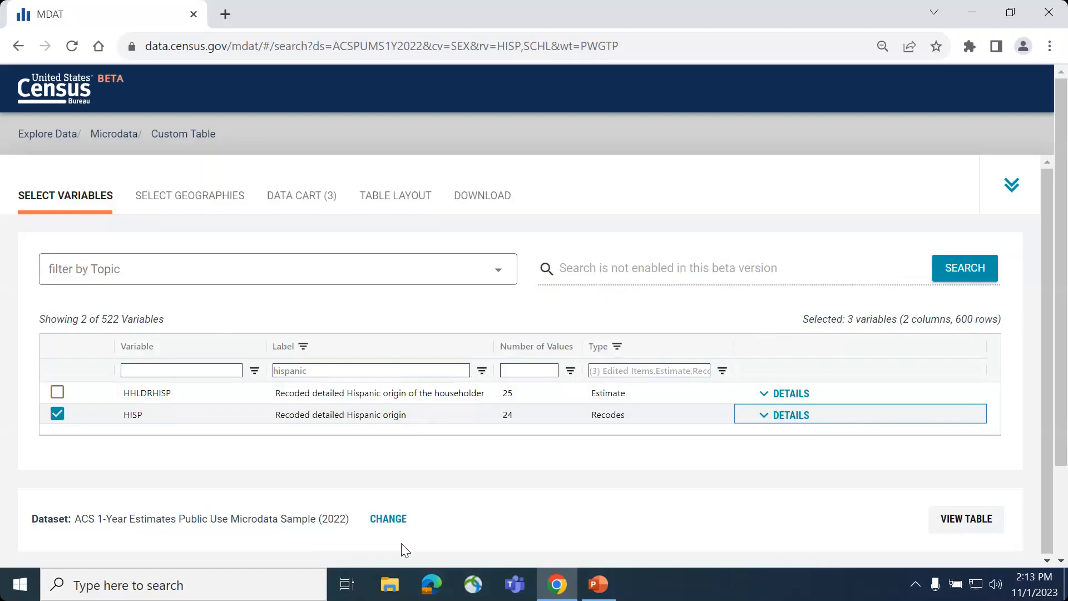
Select Florida as the state geography for the custom table
click(207, 204)
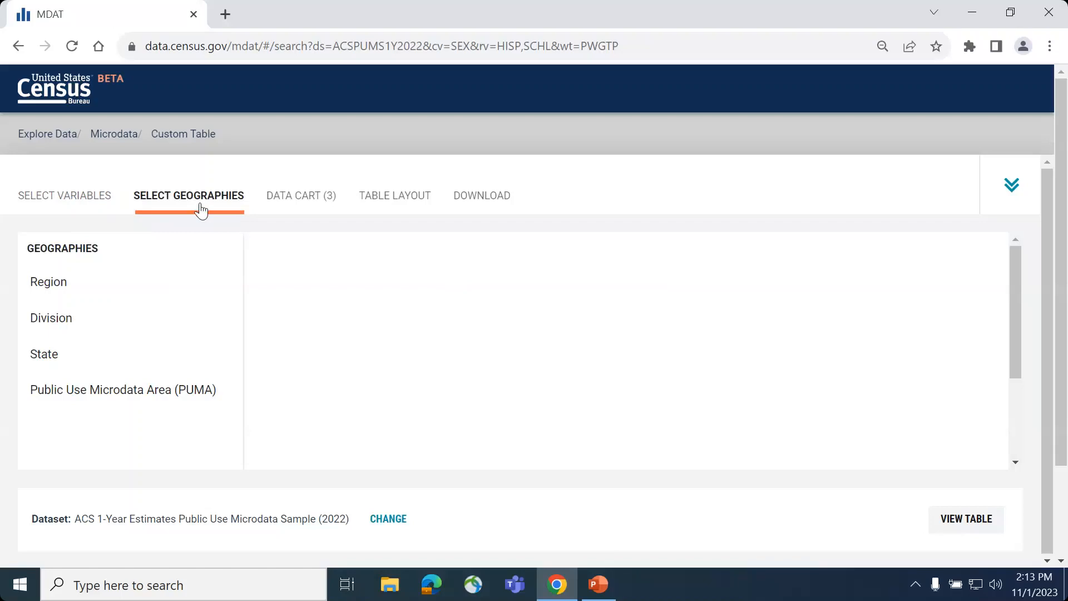
click(67, 363)
scroll(328, 406, down, 1)
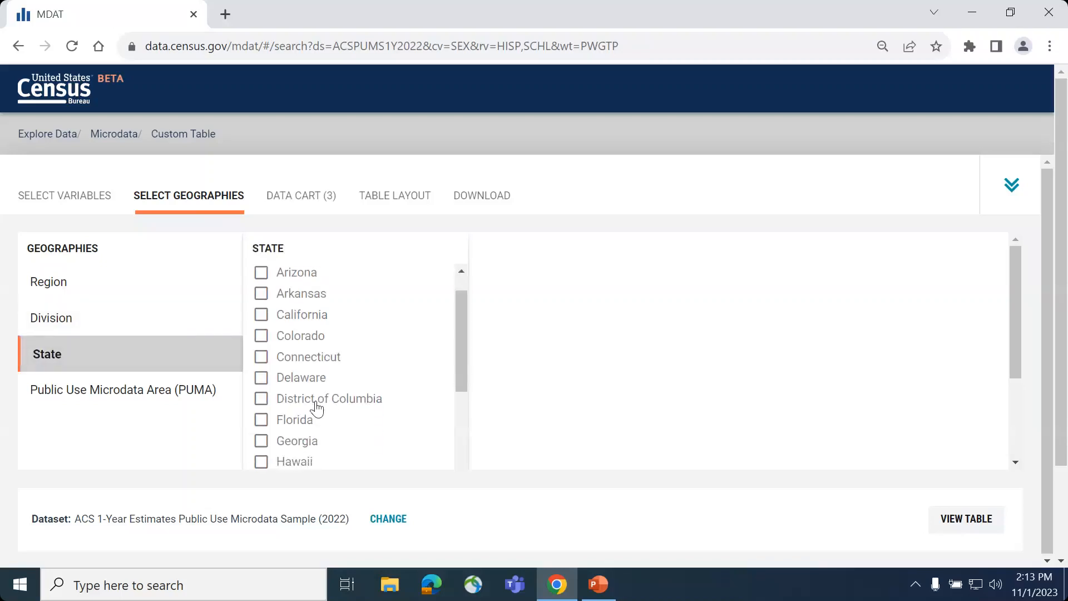
click(262, 421)
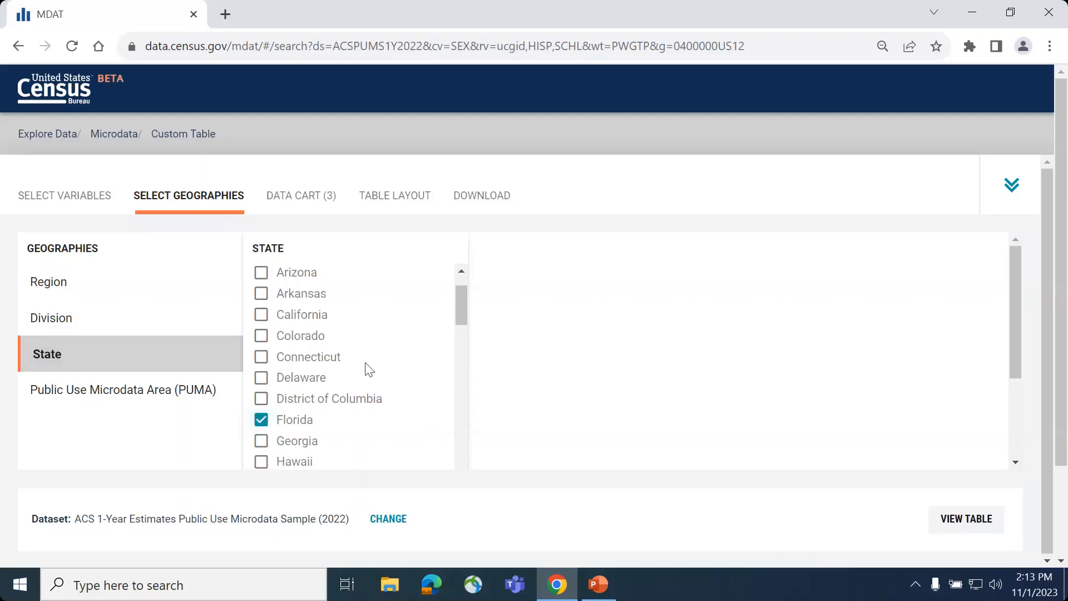
scroll(369, 370, up, 1)
scroll(367, 368, down, 2)
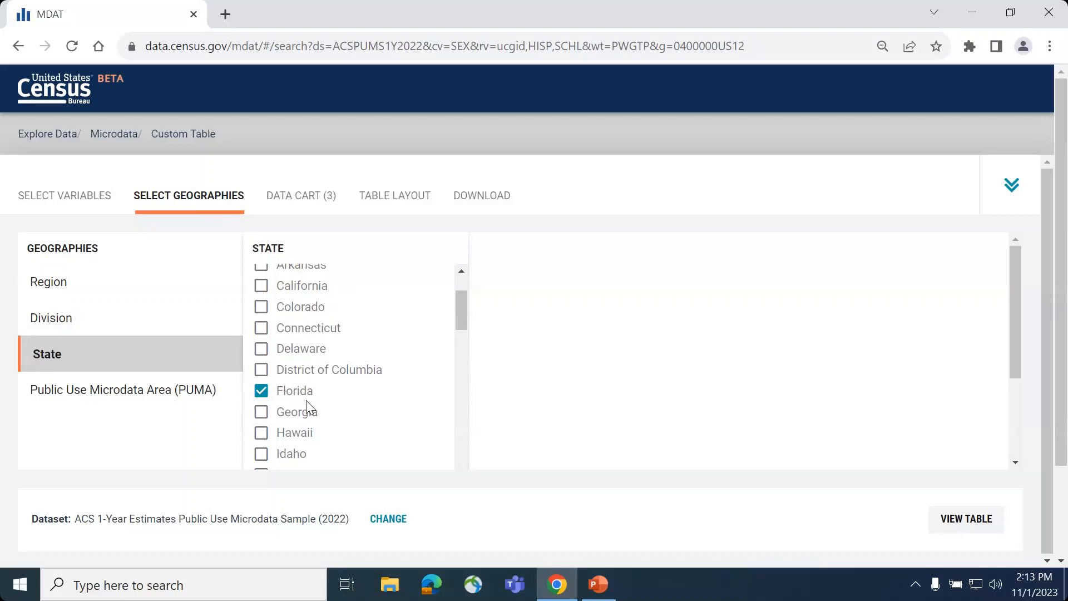
In the data cart, limit the HISP variable's universe to the Puerto Rican response only
click(294, 201)
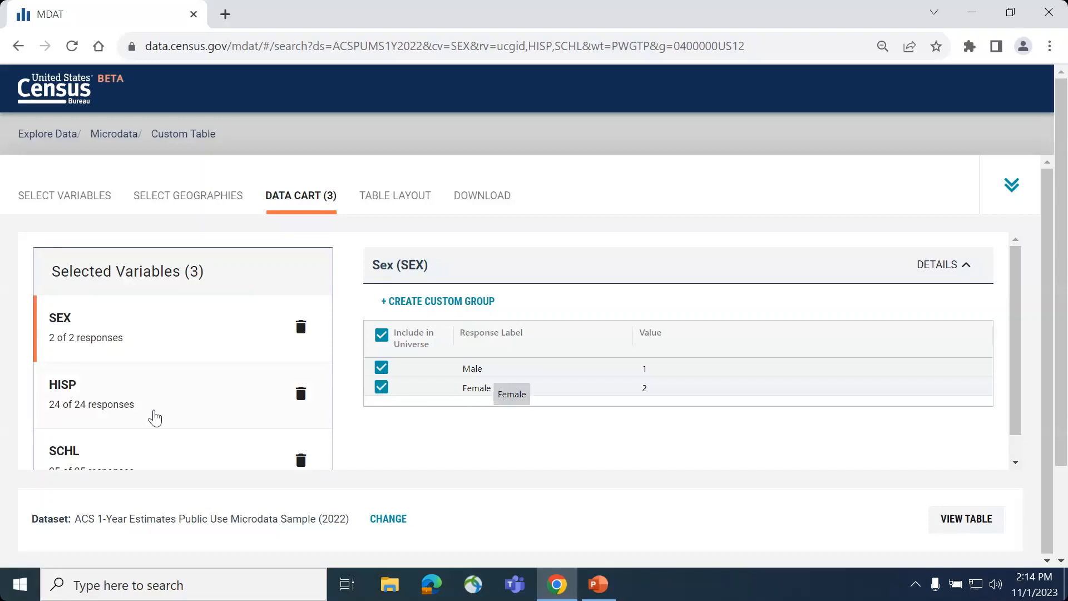
scroll(153, 418, down, 1)
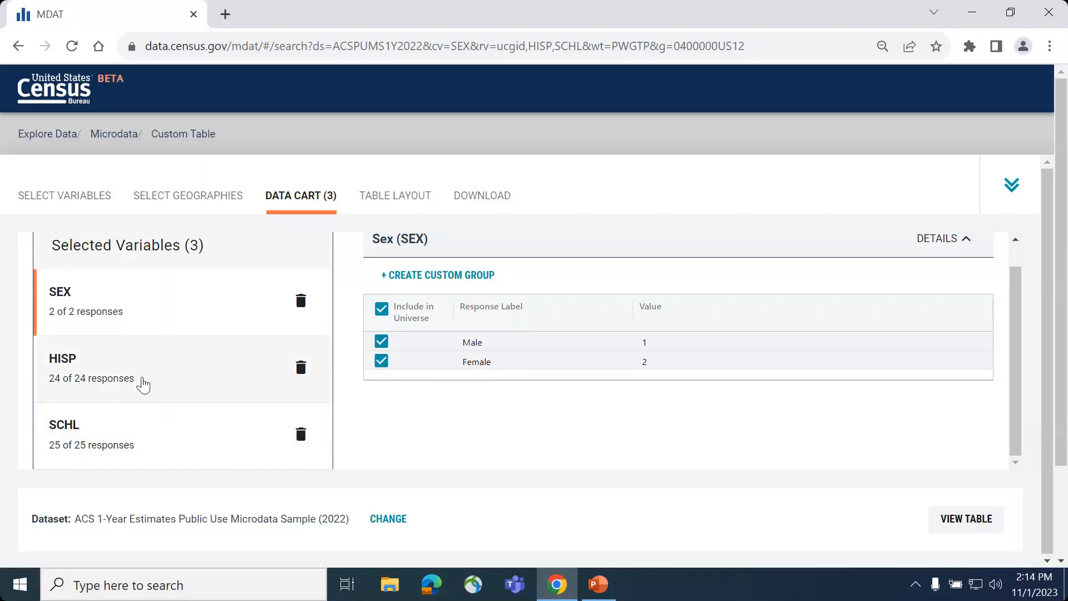
click(143, 385)
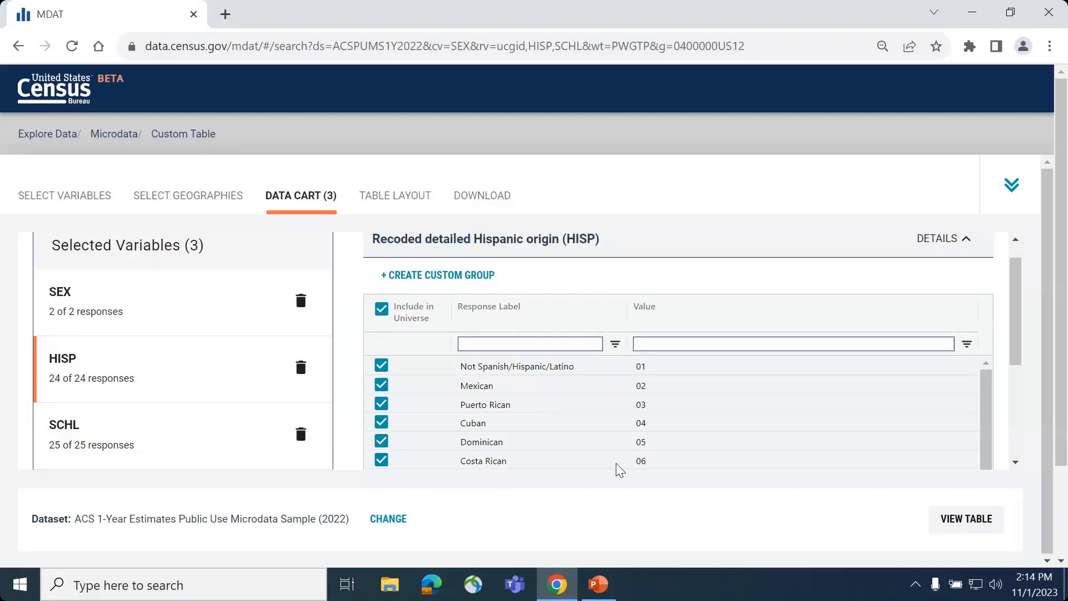
scroll(523, 417, down, 2)
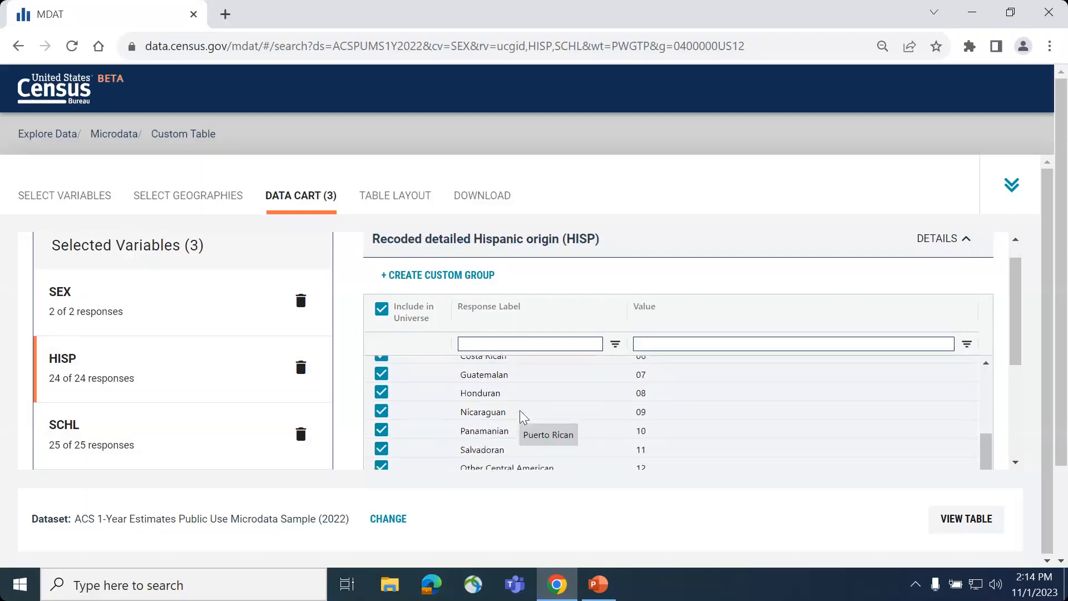
scroll(523, 417, down, 3)
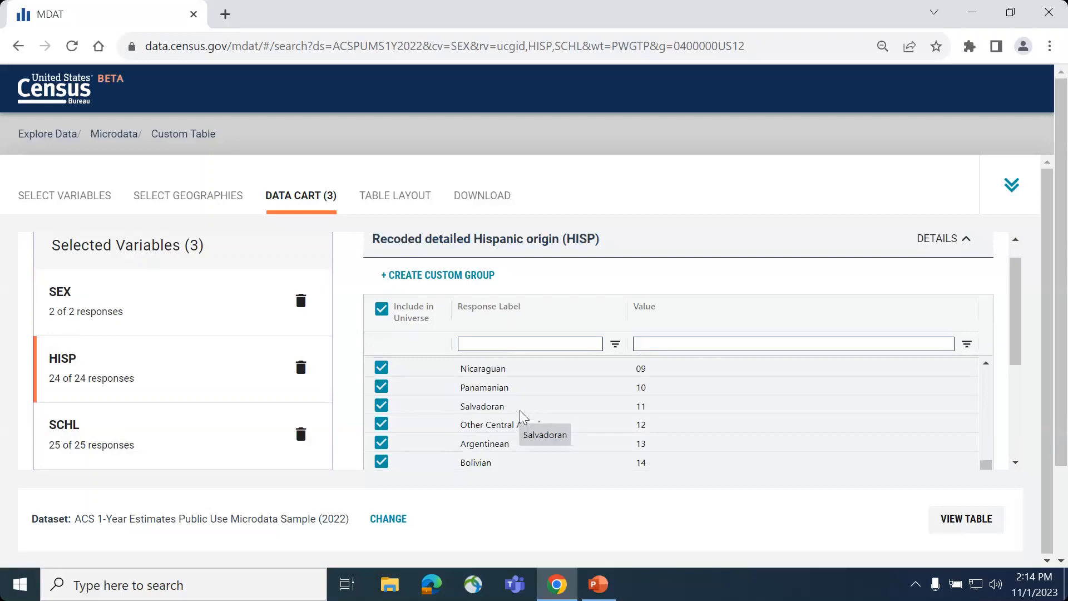
scroll(531, 445, down, 1)
scroll(495, 465, up, 4)
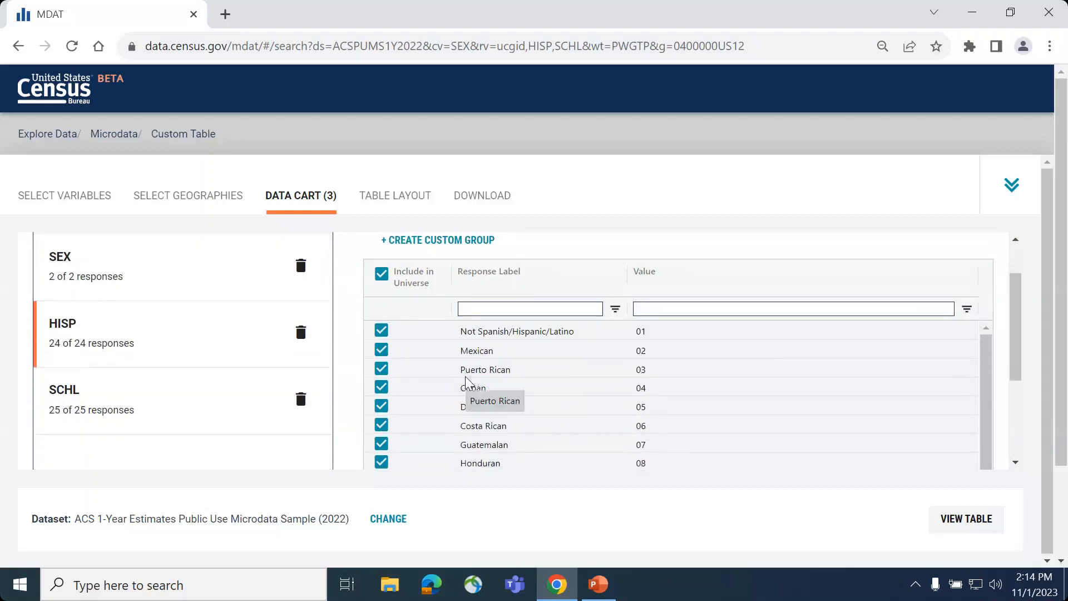
click(382, 274)
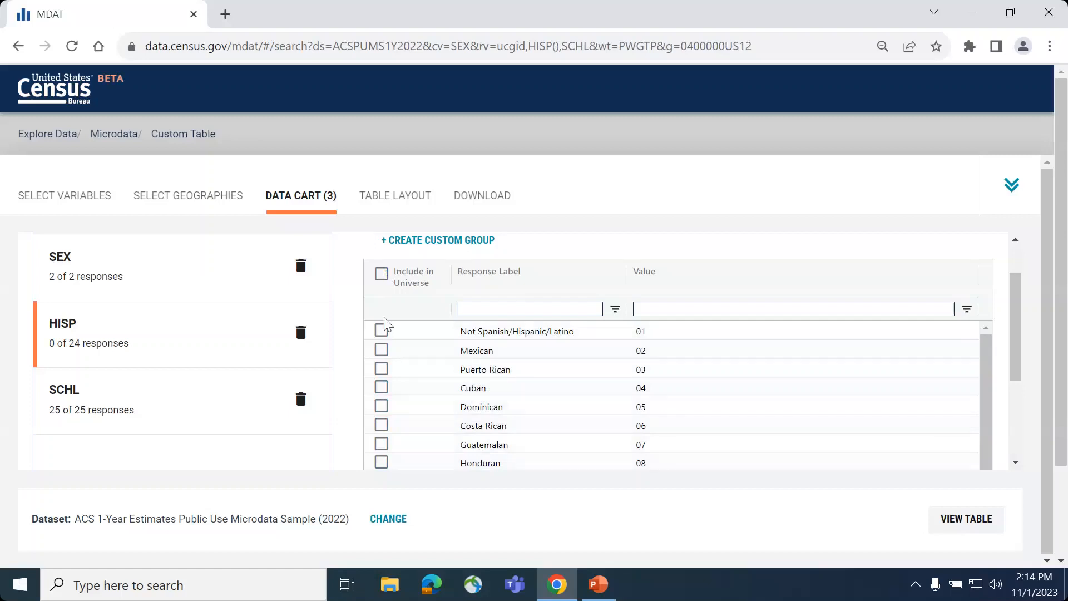
click(382, 375)
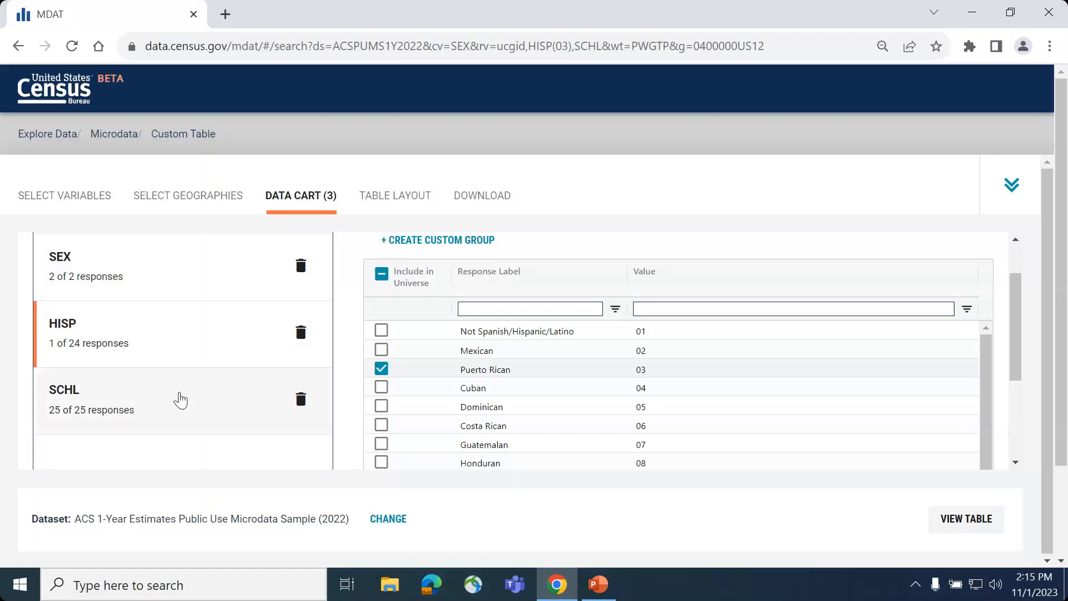
Review the response categories included for Educational attainment (SCHL) in the data cart
click(181, 396)
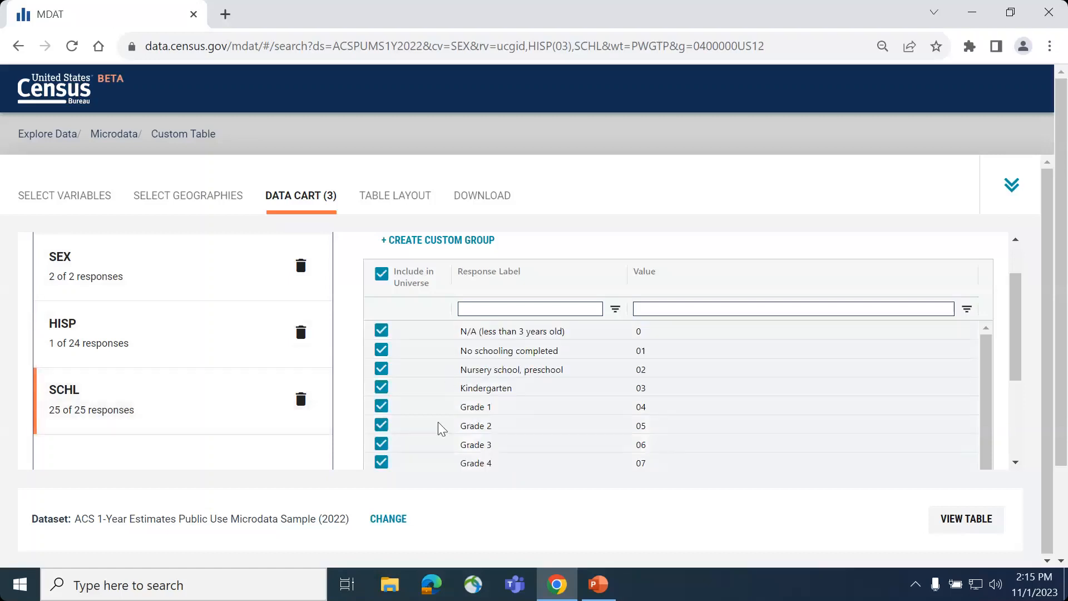
scroll(441, 428, down, 3)
scroll(440, 429, down, 3)
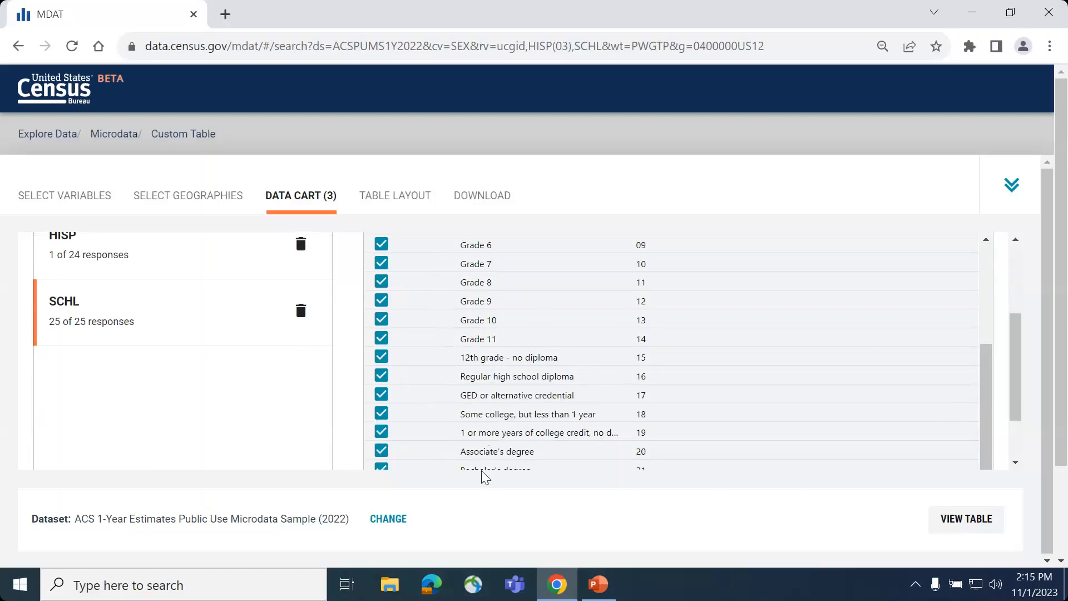
scroll(549, 328, up, 3)
scroll(551, 329, up, 1)
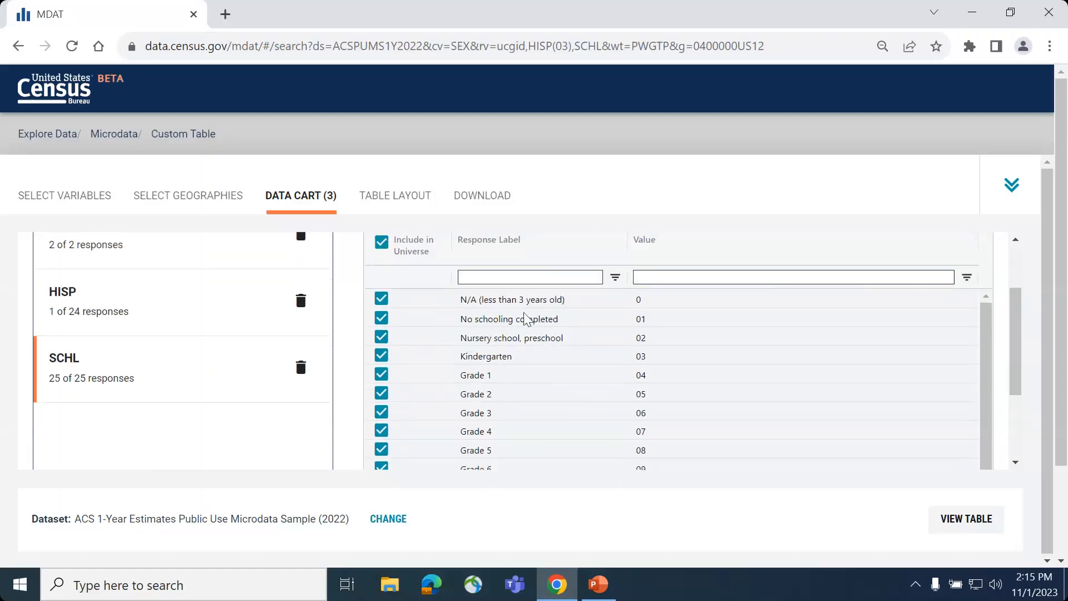
scroll(285, 362, up, 2)
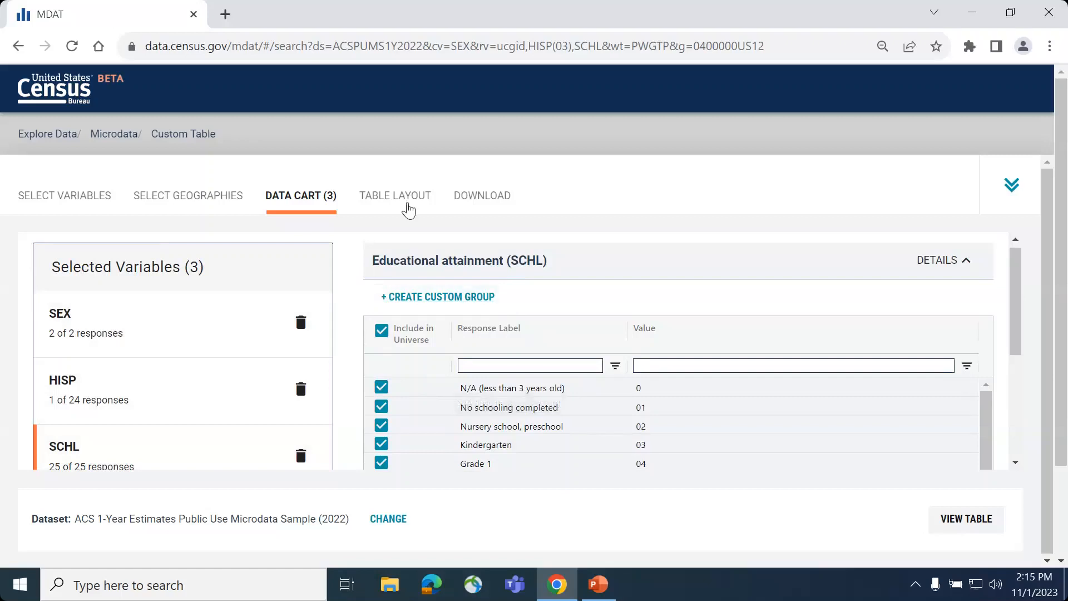
In the table layout, move Selected Geographies and HISP from rows to columns, placing both above SEX
click(408, 206)
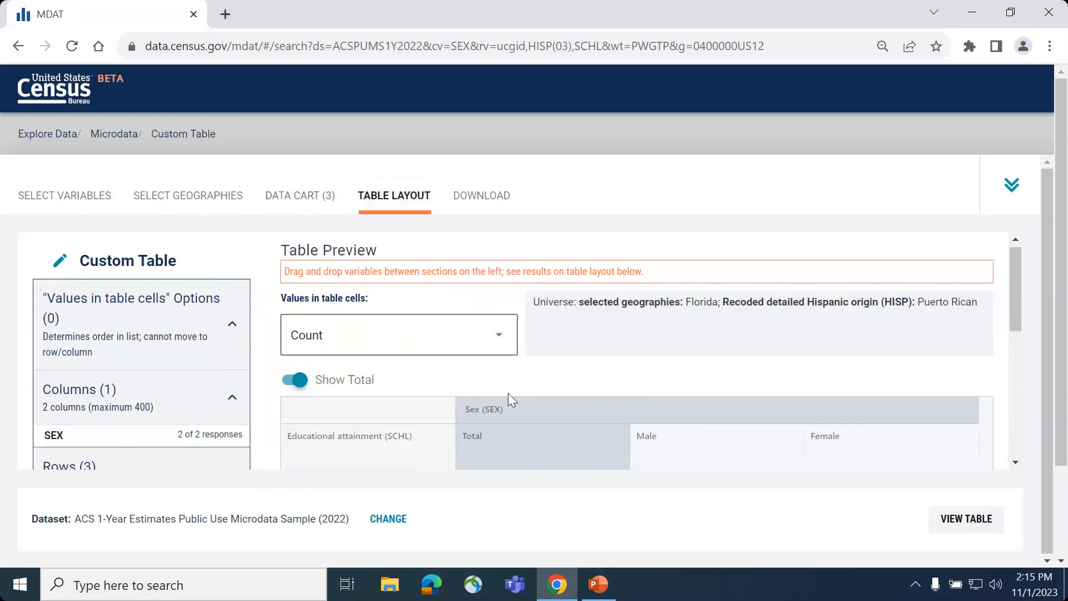
scroll(508, 393, down, 1)
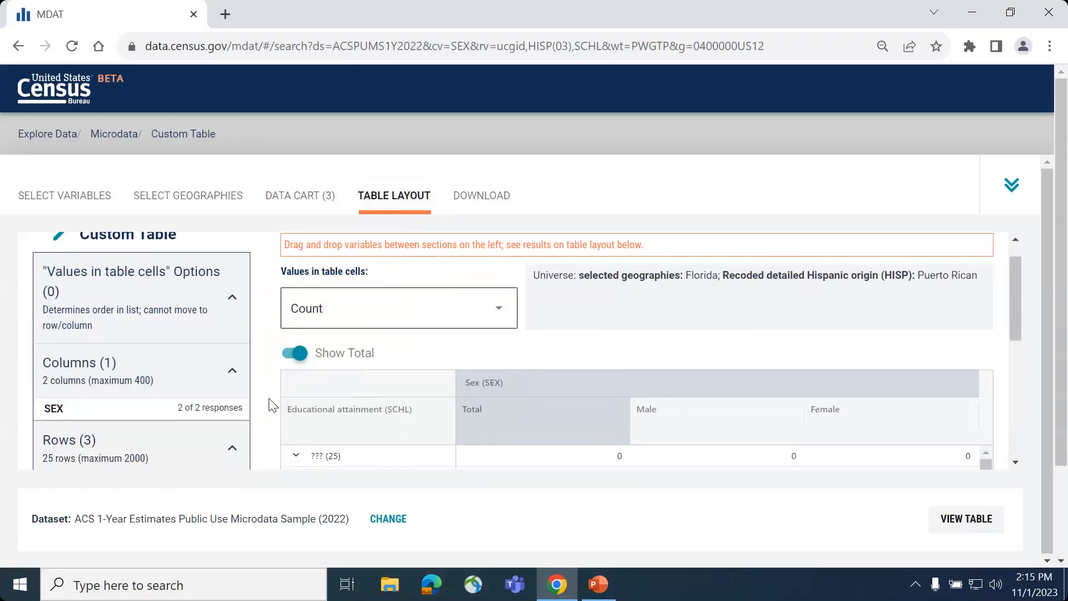
scroll(272, 405, down, 2)
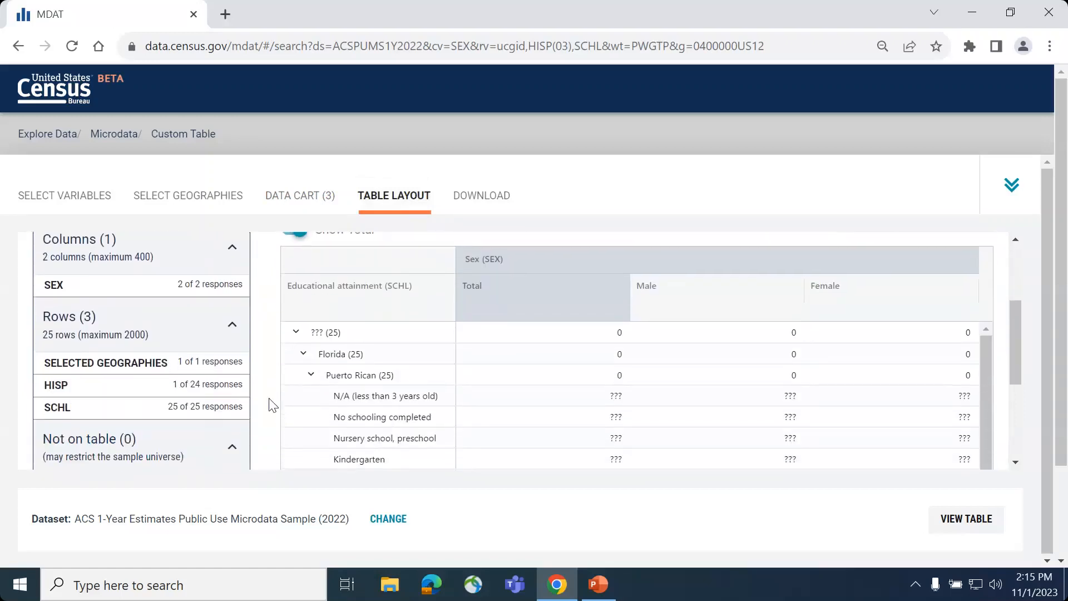
scroll(273, 406, up, 1)
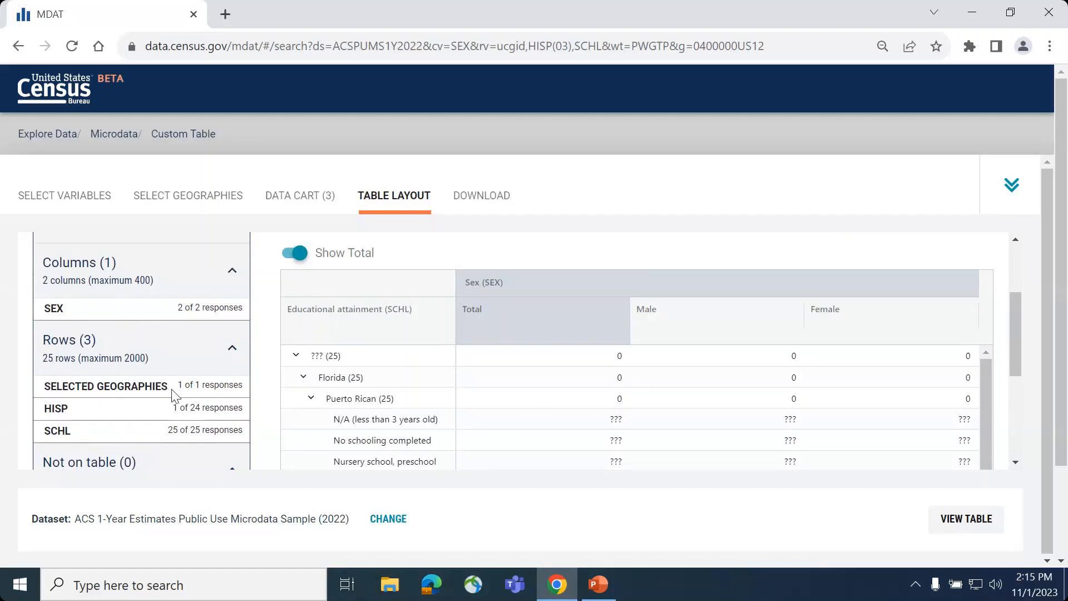
drag(173, 392, 168, 300)
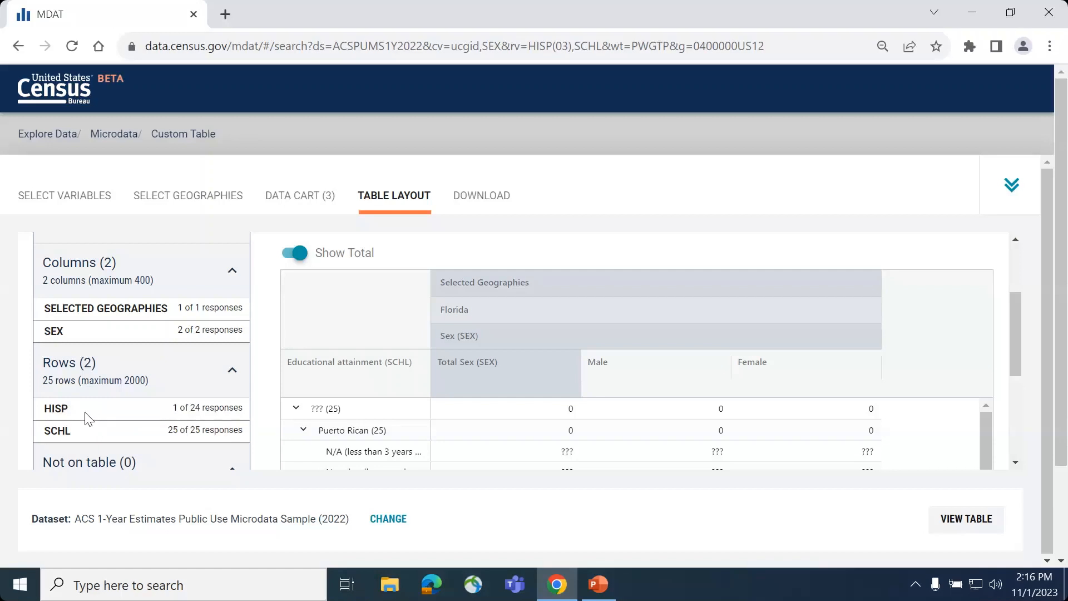
drag(85, 413, 96, 326)
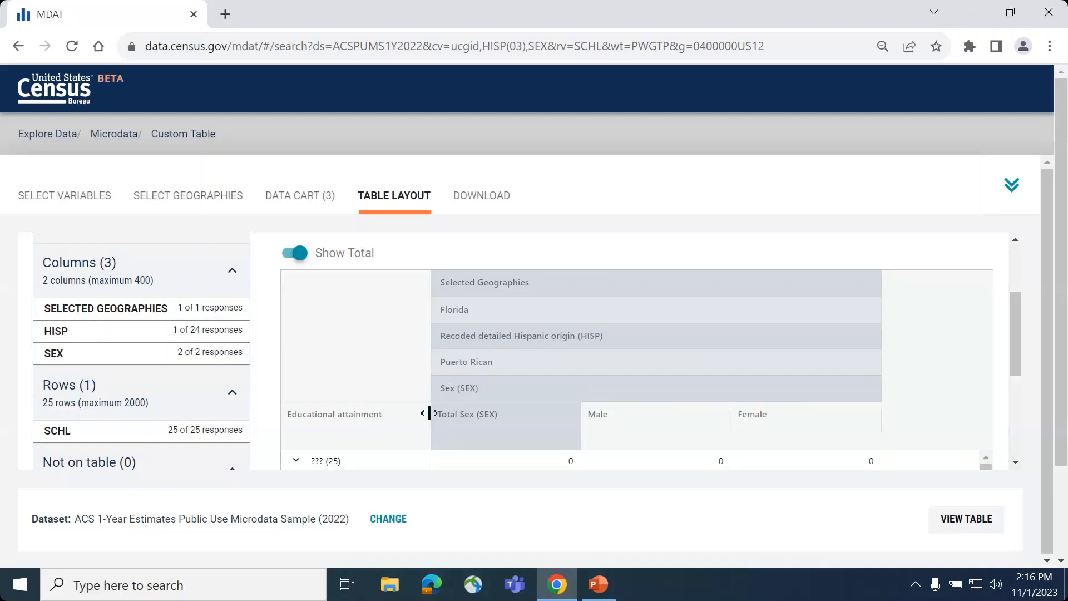
Examine the table layout preview, checking the nested column headings and the Educational attainment row categories
scroll(430, 411, down, 3)
scroll(351, 386, down, 5)
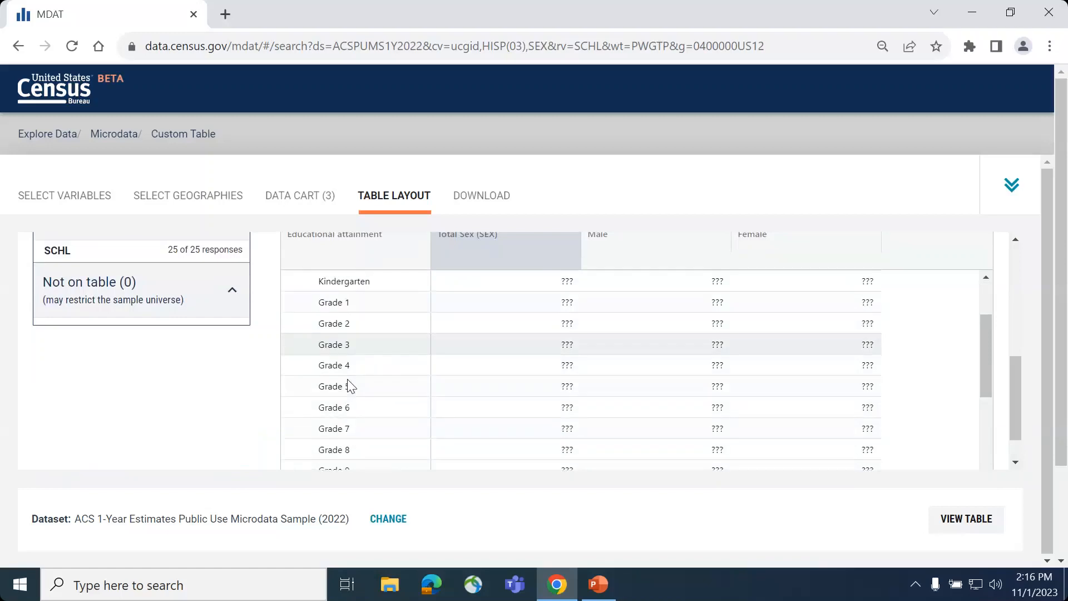
scroll(351, 386, up, 4)
scroll(350, 385, up, 2)
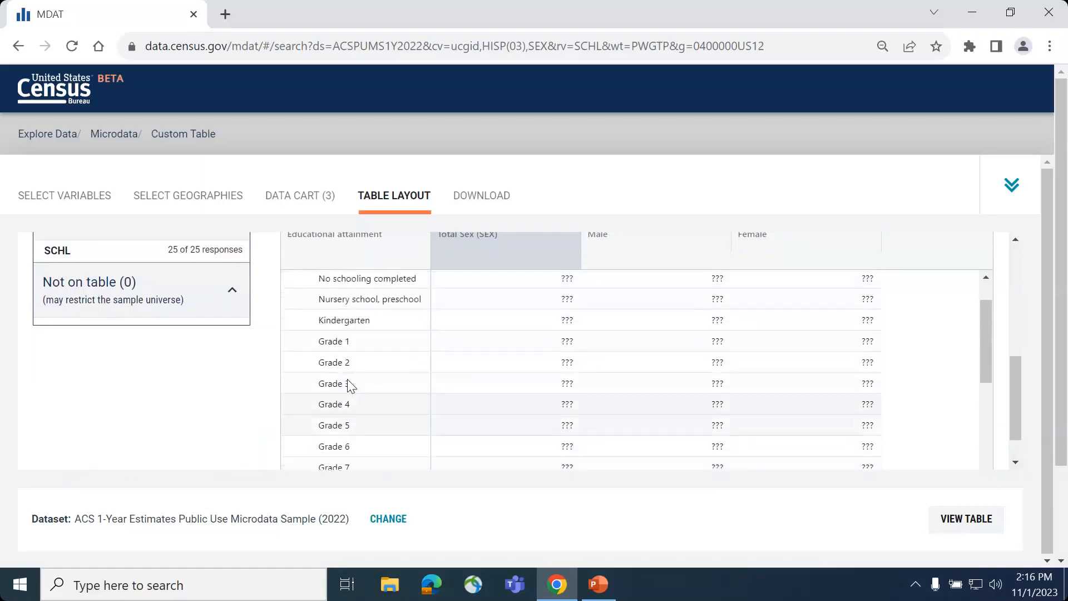
scroll(410, 331, up, 3)
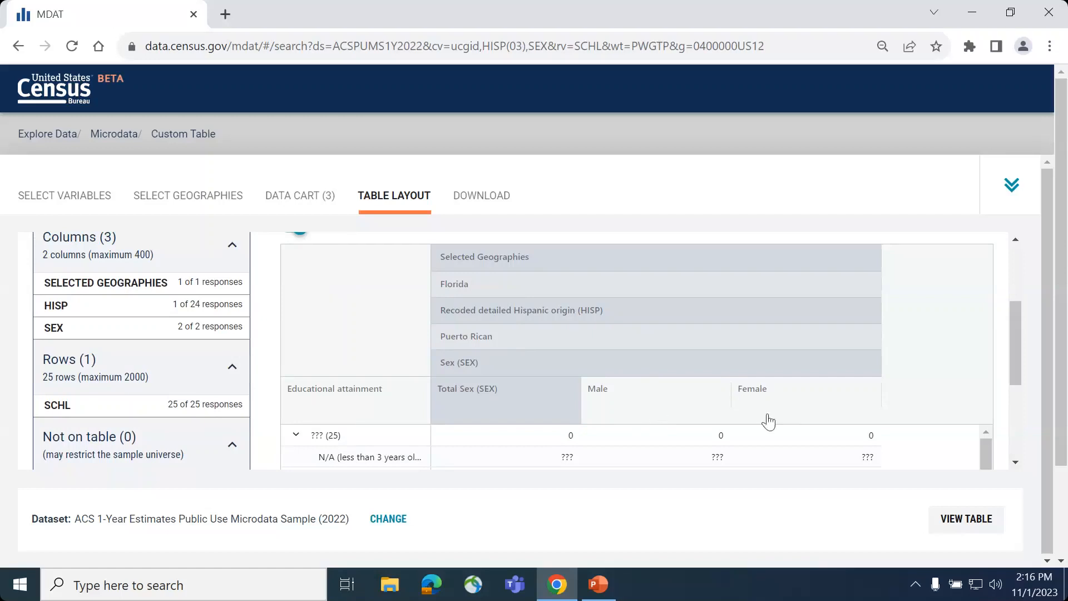
scroll(622, 427, down, 2)
scroll(622, 428, up, 2)
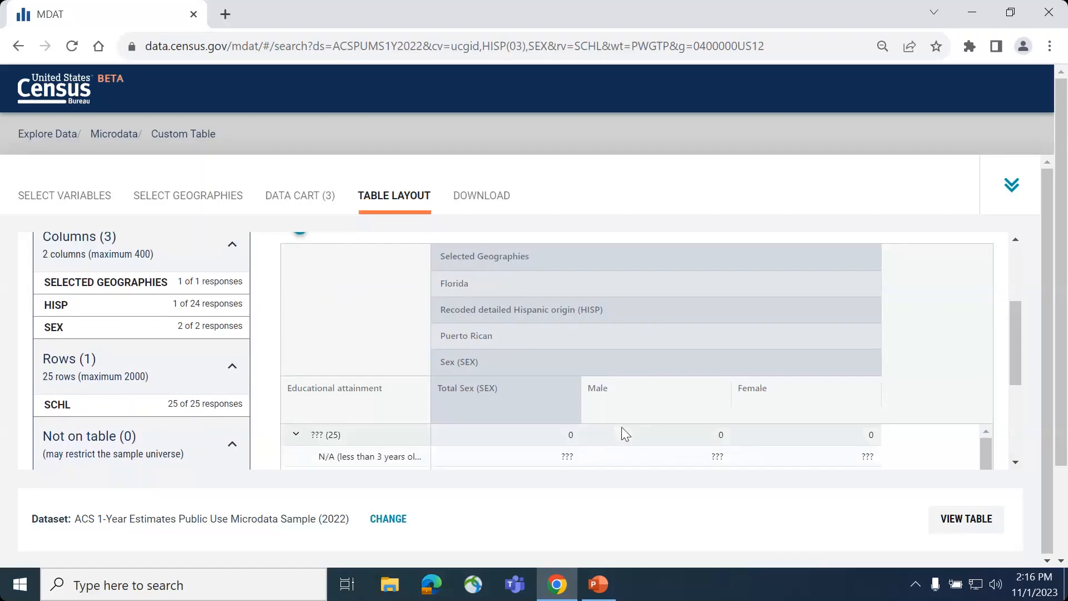
scroll(683, 305, down, 3)
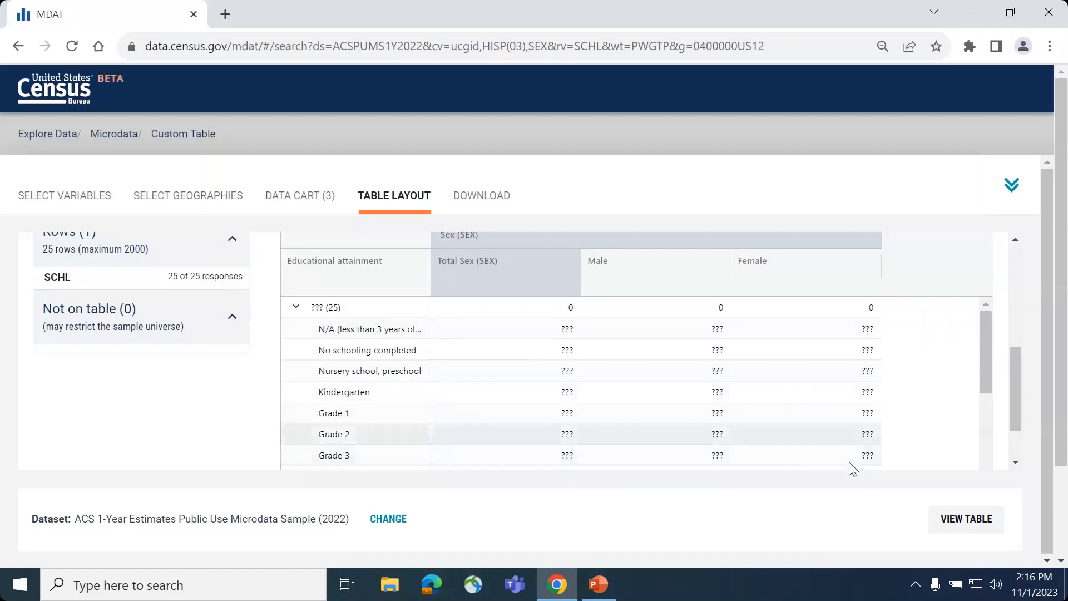
Generate the custom table and review its counts by sex across all educational attainment levels
click(953, 523)
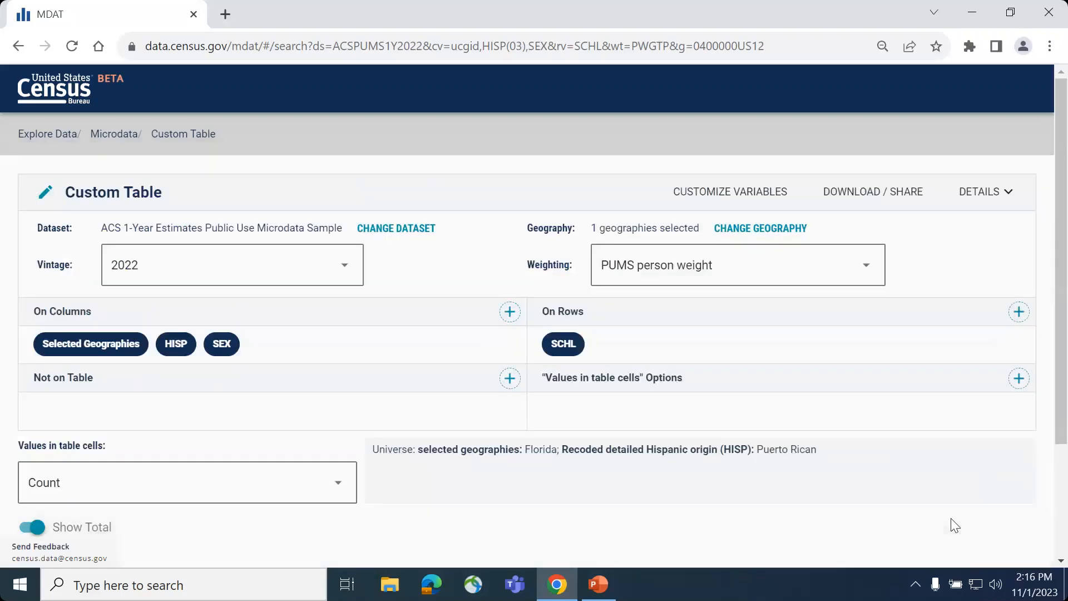
scroll(856, 430, down, 6)
scroll(855, 428, up, 3)
scroll(846, 273, down, 2)
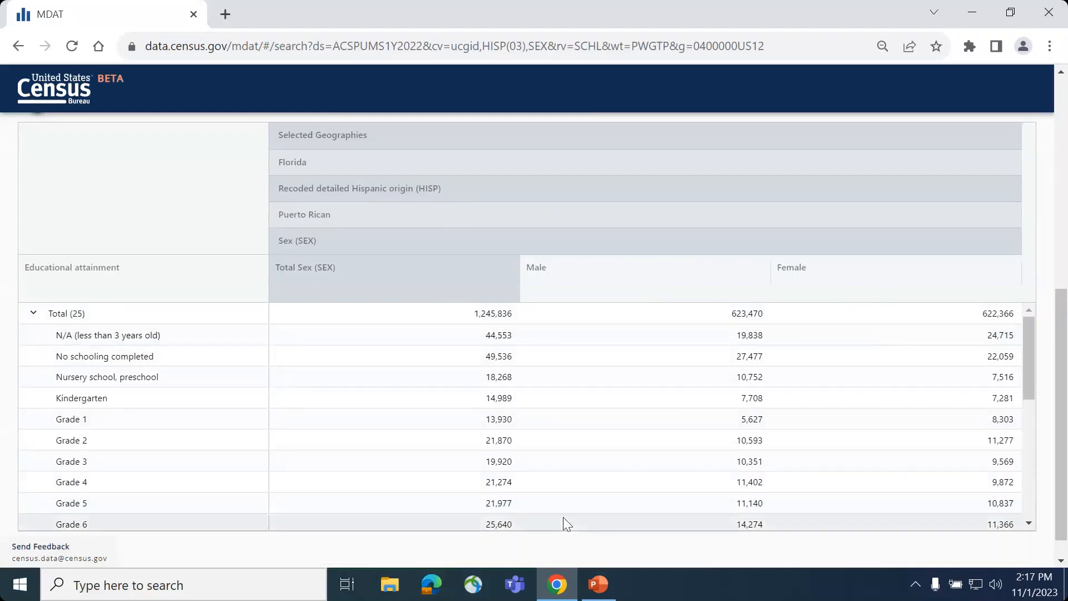
scroll(564, 519, down, 1)
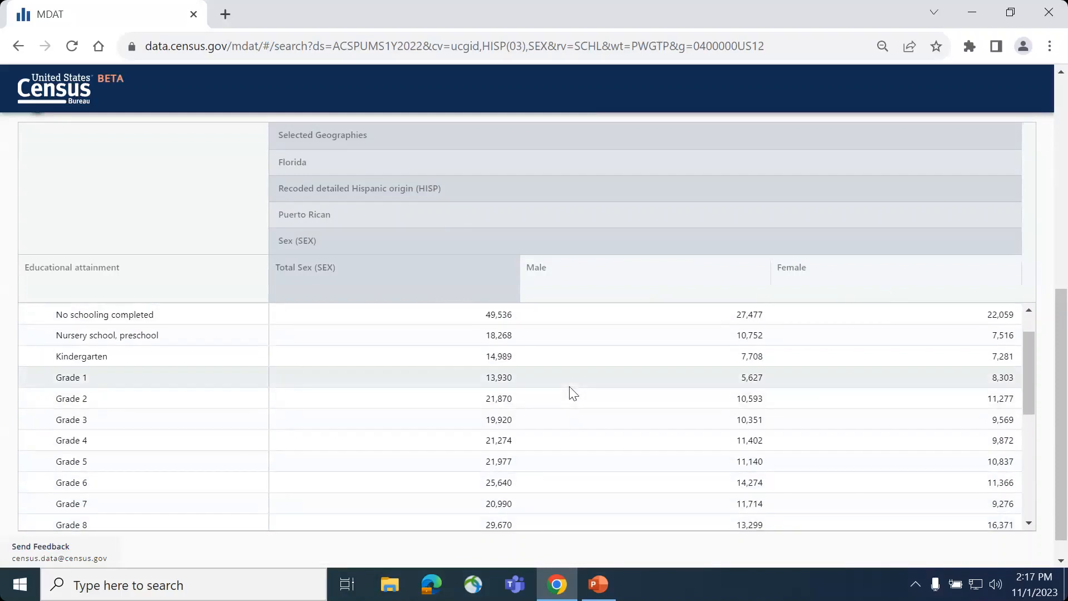
scroll(570, 387, down, 5)
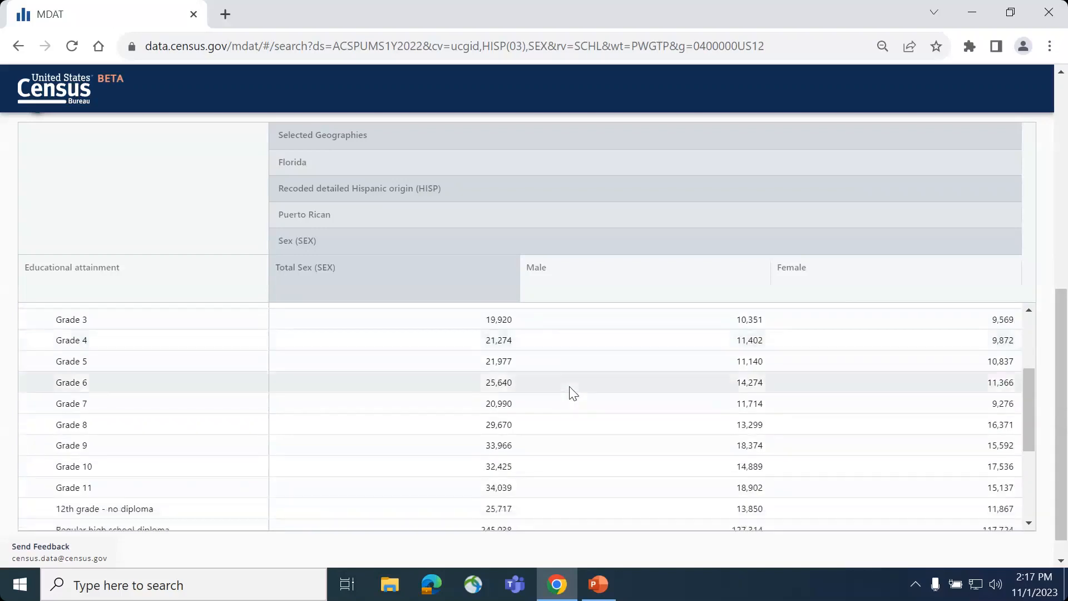
scroll(570, 386, down, 3)
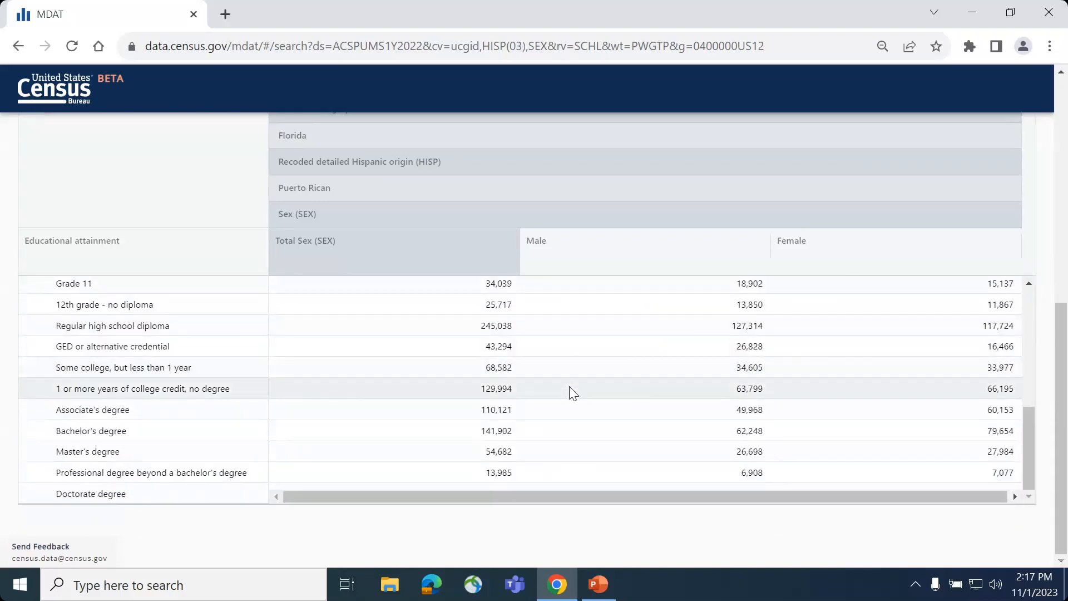
scroll(569, 386, up, 10)
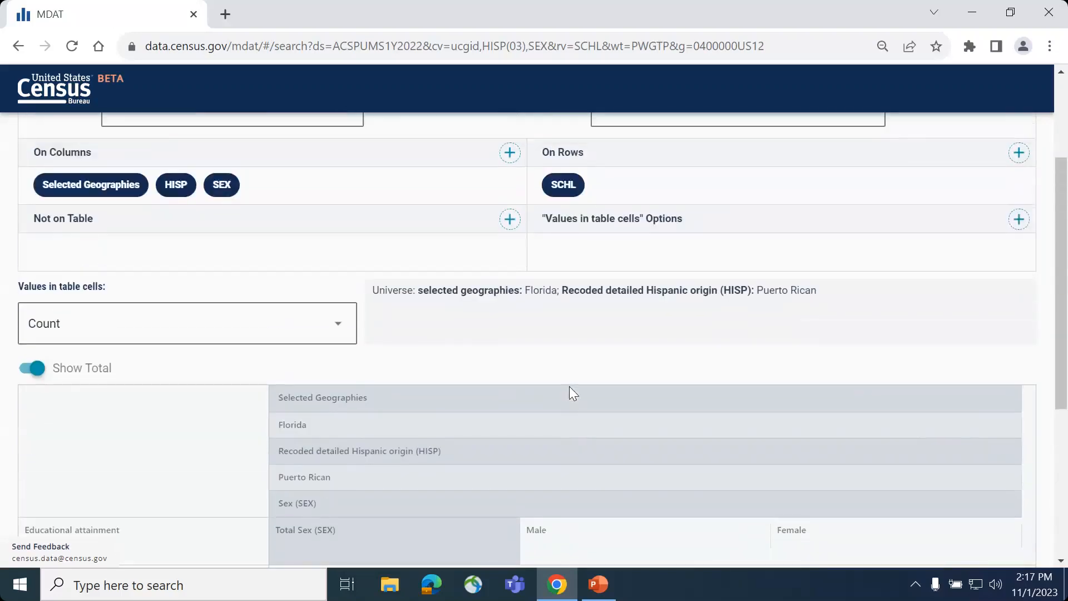
scroll(570, 386, up, 1)
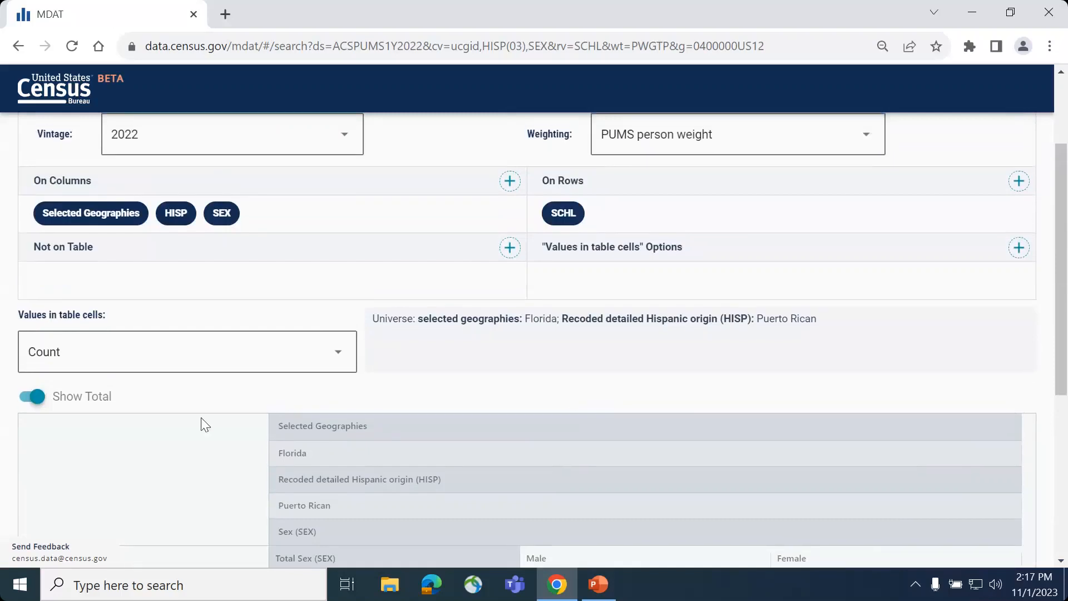
Hide the table's totals to check the layout without them, and restore the totals
click(35, 397)
scroll(446, 378, down, 3)
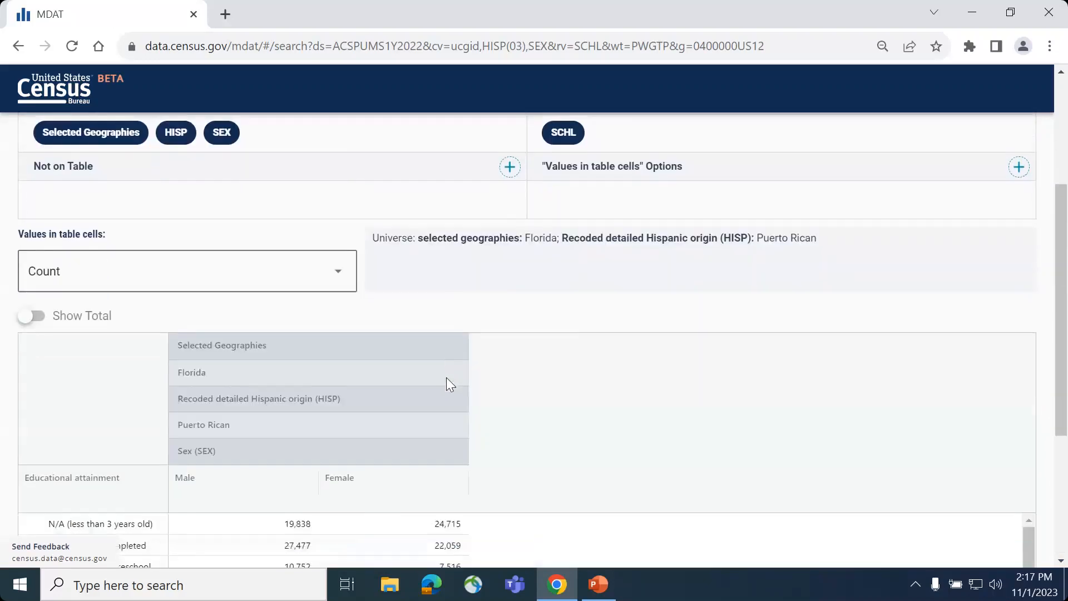
scroll(370, 446, up, 3)
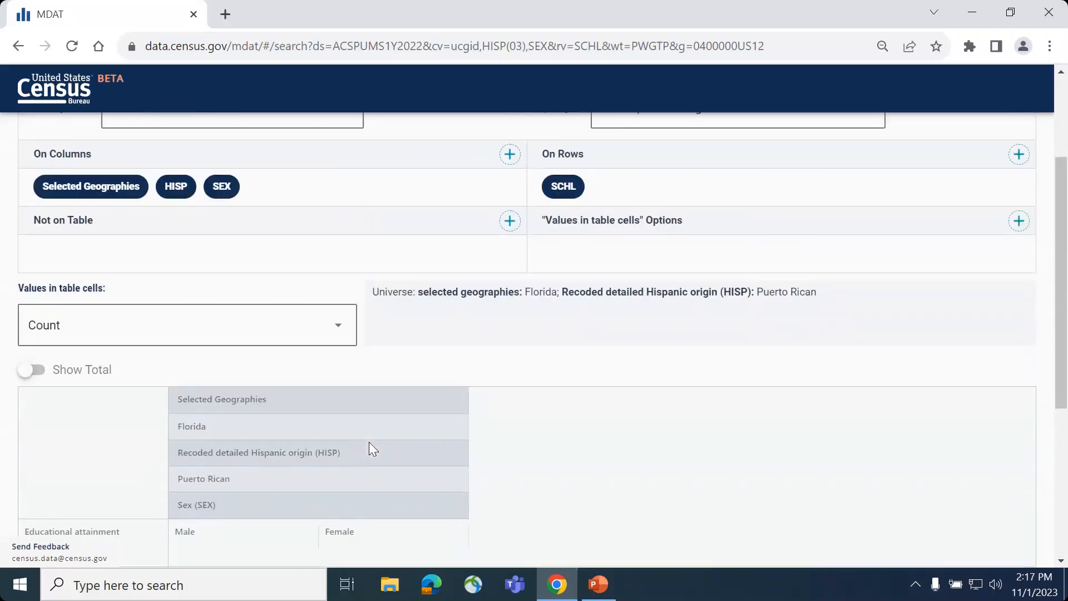
click(33, 370)
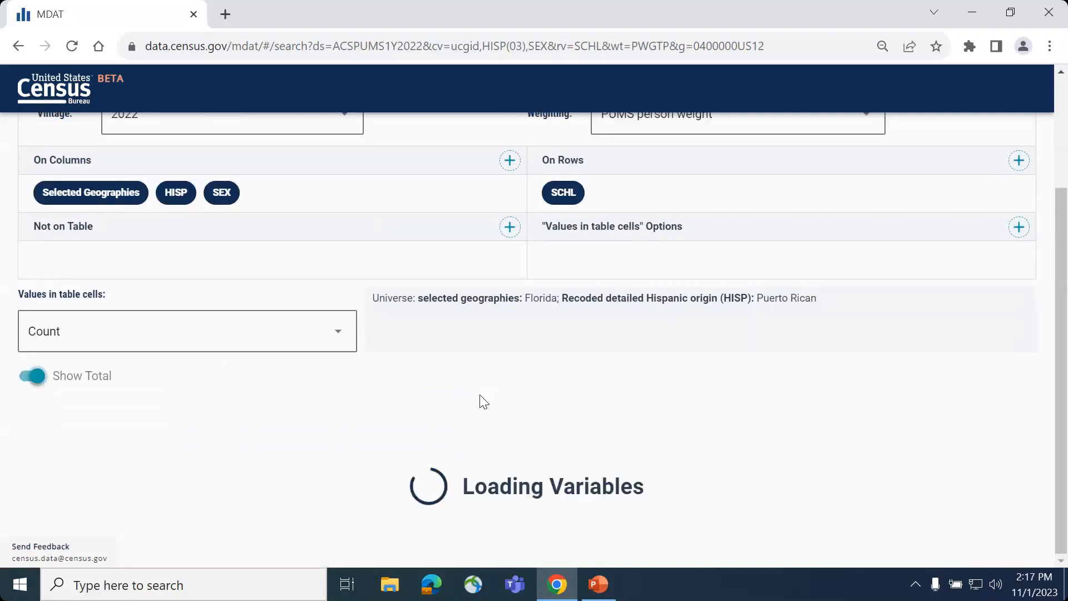
scroll(483, 402, down, 3)
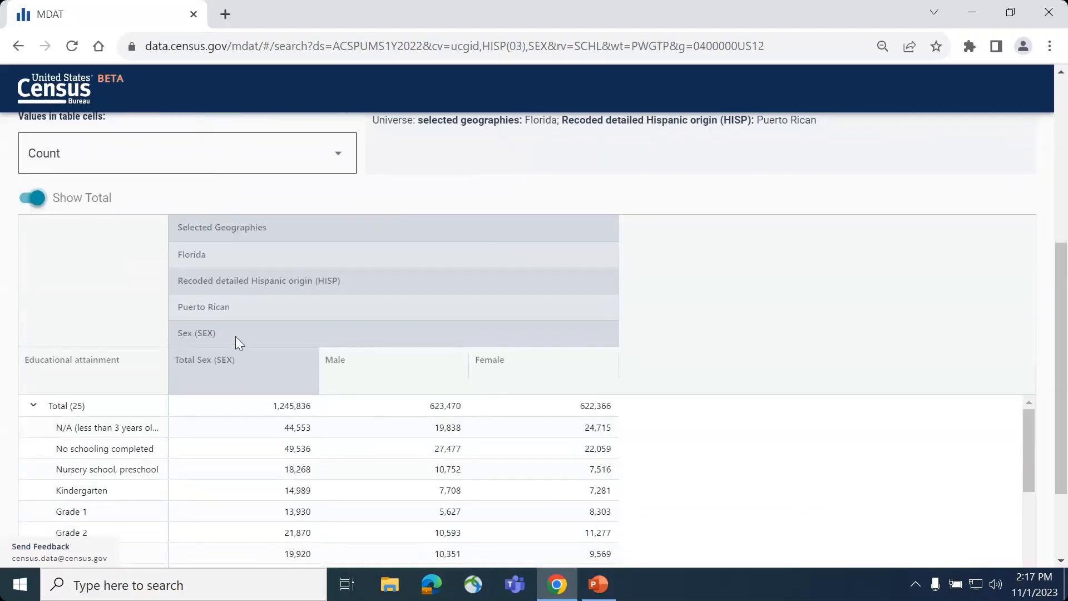
Move the SEX variable from columns to rows ahead of SCHL and review the rearranged table
scroll(419, 443, up, 5)
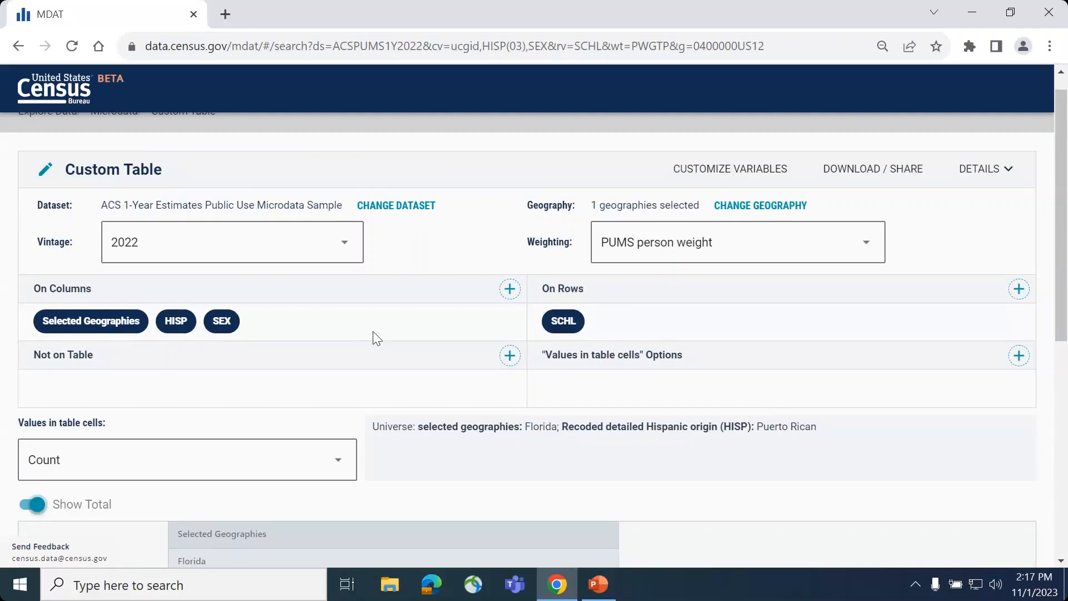
scroll(373, 334, down, 5)
scroll(373, 334, up, 2)
scroll(374, 339, up, 2)
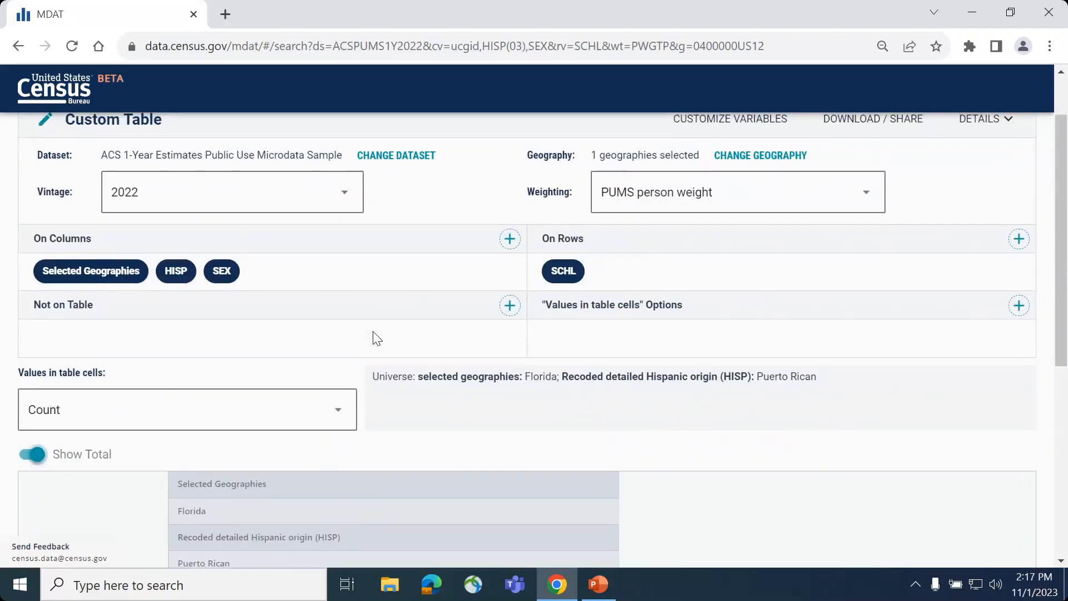
drag(223, 273, 556, 273)
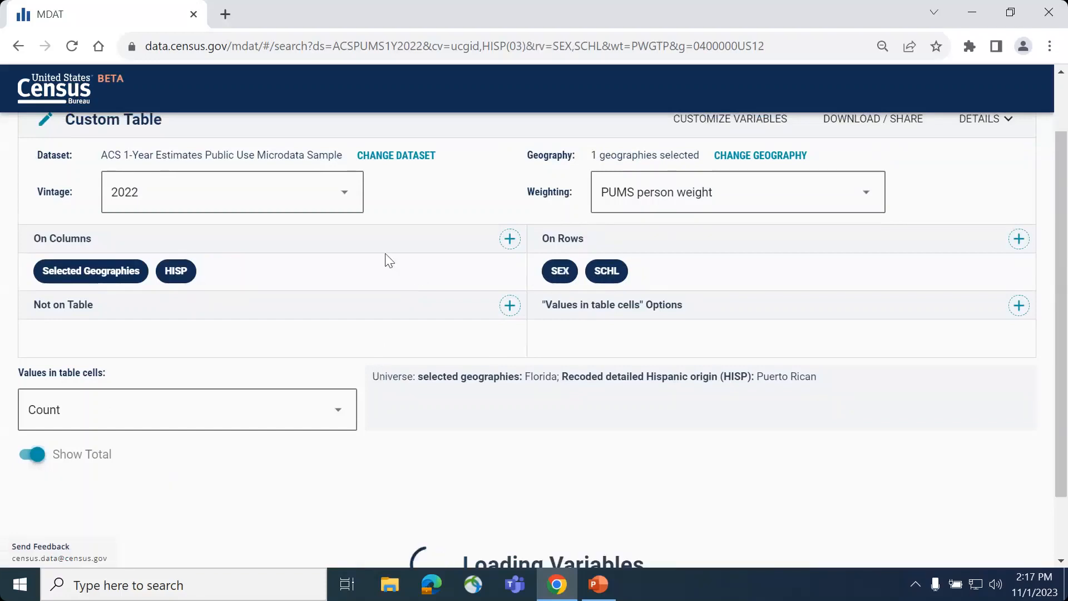
scroll(462, 398, down, 4)
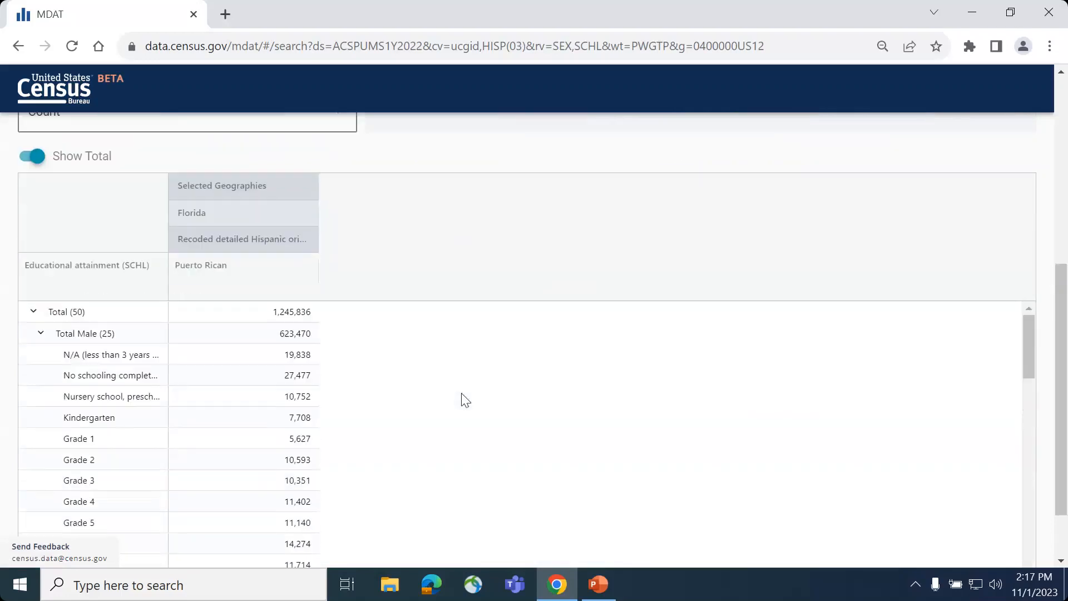
scroll(422, 391, up, 5)
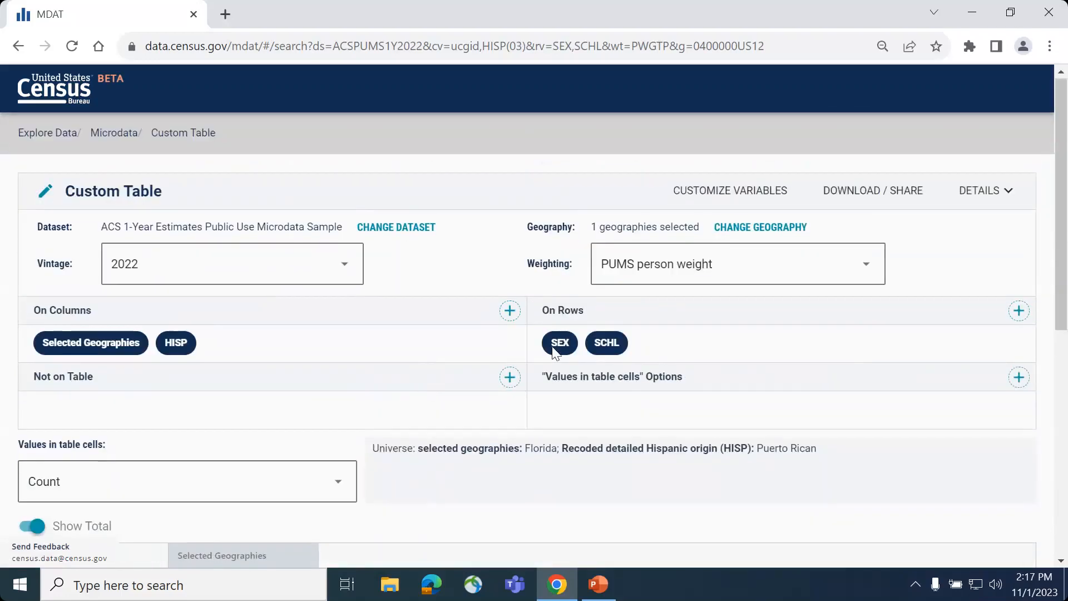
Return the SEX variable to the columns after HISP and review the table
drag(552, 346, 219, 354)
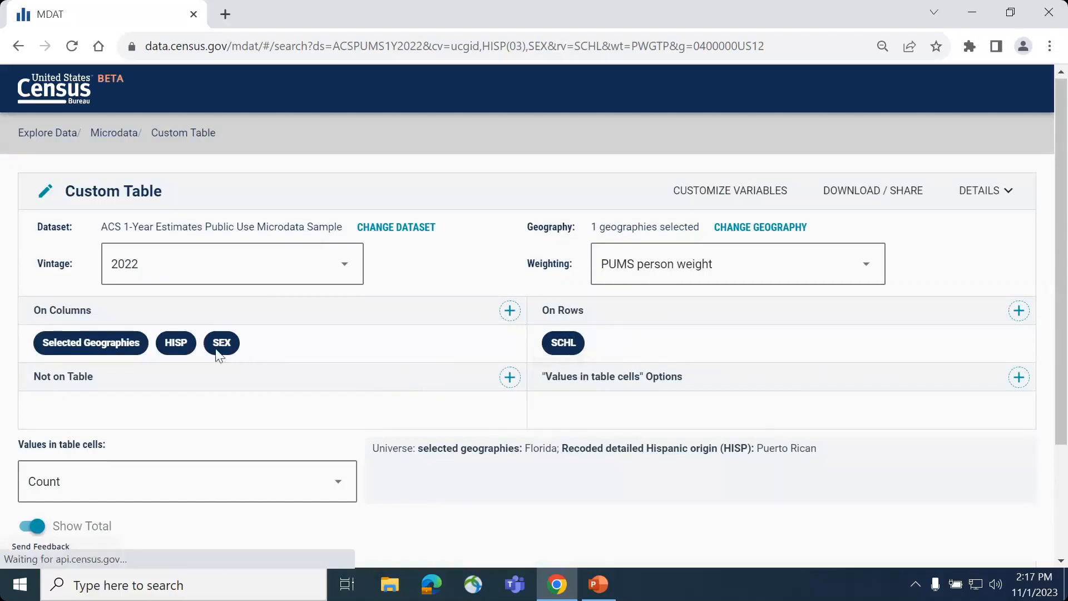
scroll(471, 391, down, 2)
scroll(471, 390, down, 4)
scroll(471, 391, down, 2)
scroll(470, 391, up, 2)
scroll(471, 393, up, 6)
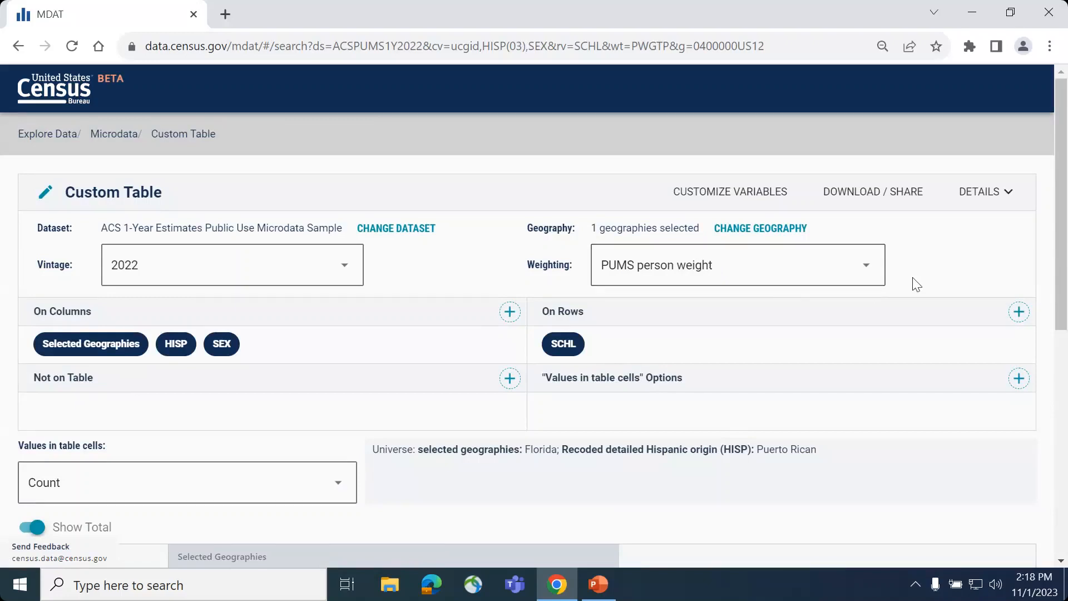
Open the custom table's download and sharing options, and examine the file formats, weights, bookmark link and API queries
click(879, 198)
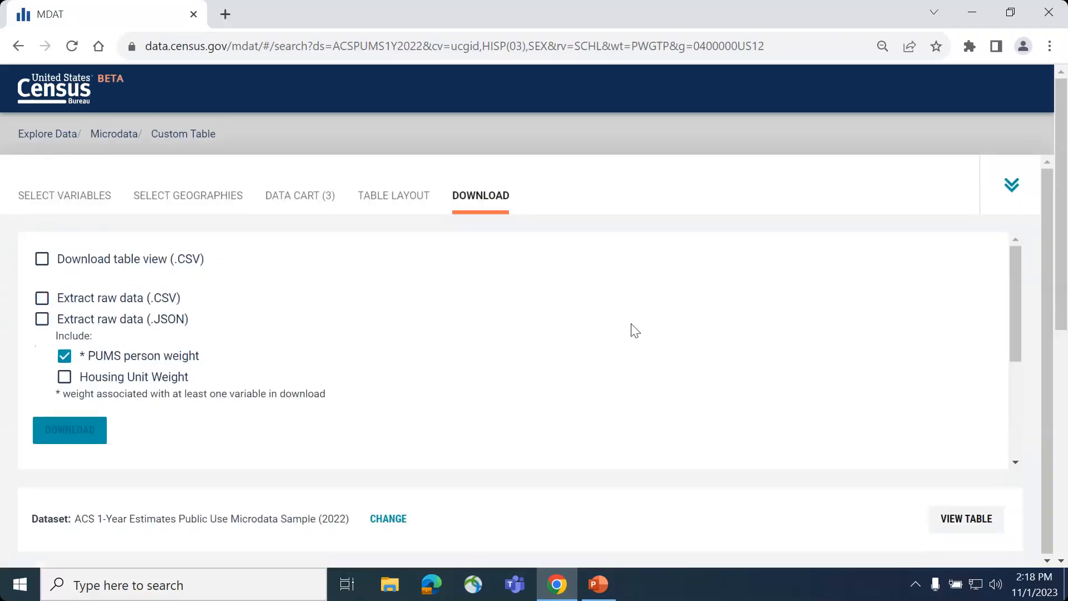
scroll(427, 319, down, 1)
scroll(428, 319, up, 1)
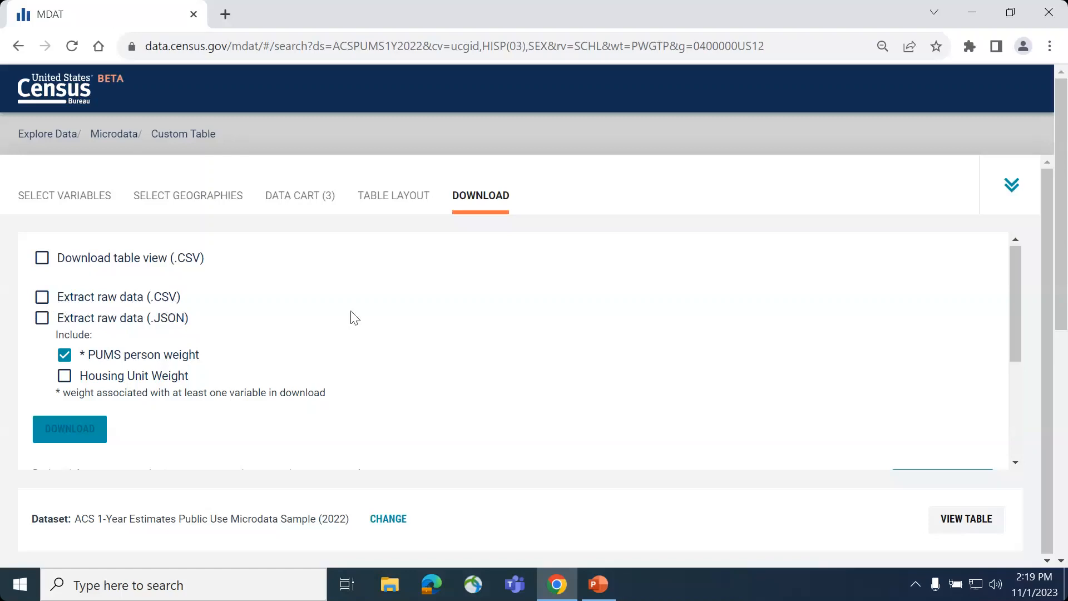
scroll(351, 314, down, 3)
scroll(351, 312, down, 1)
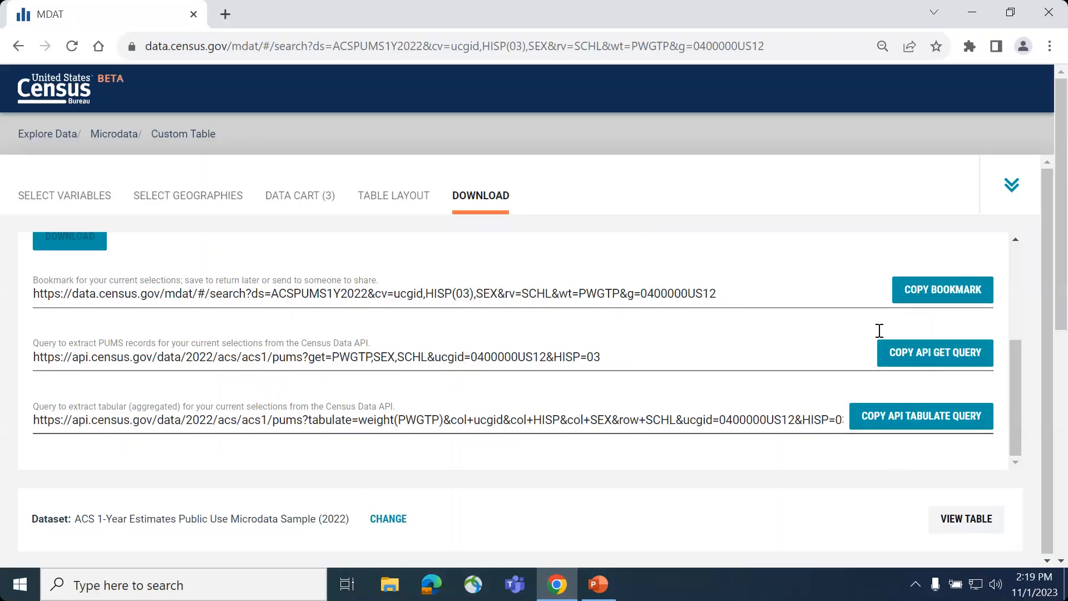
scroll(845, 343, up, 4)
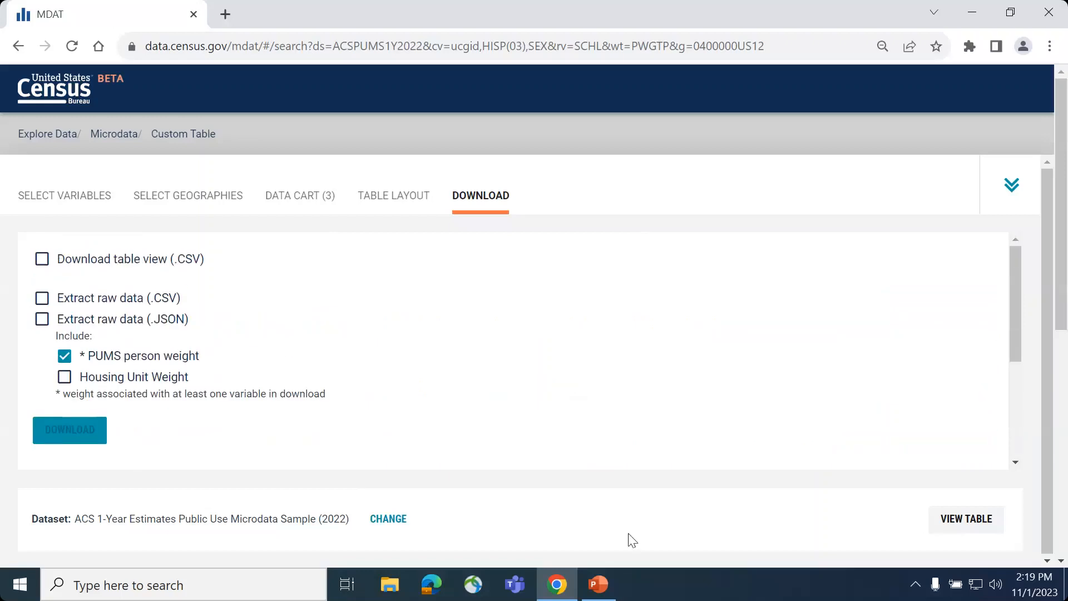
Switch to the PowerPoint webinar deck and start the slide show from the current Demo slide
click(598, 584)
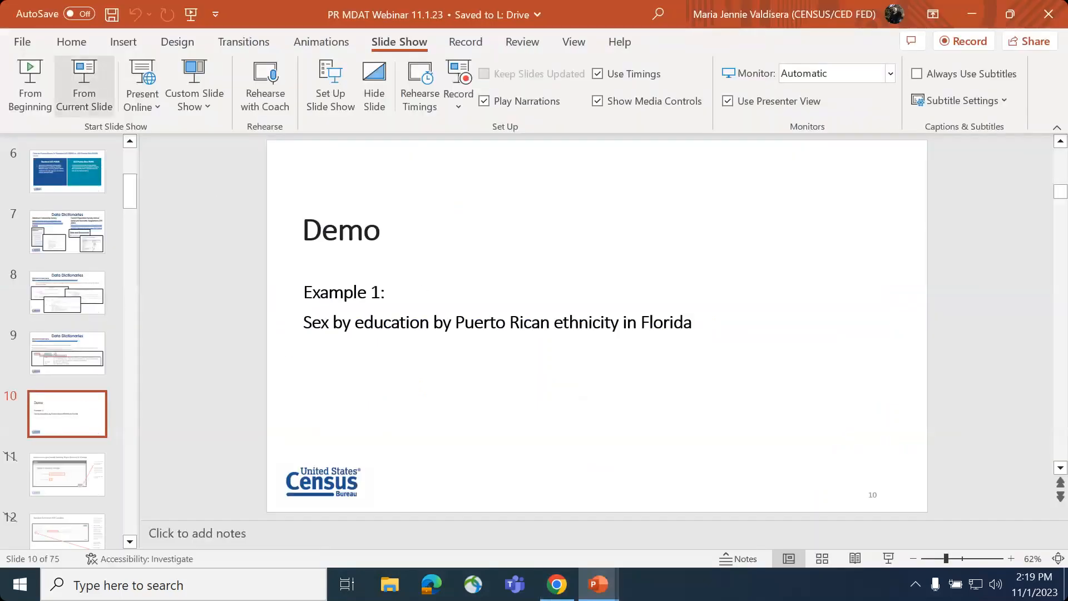
click(89, 83)
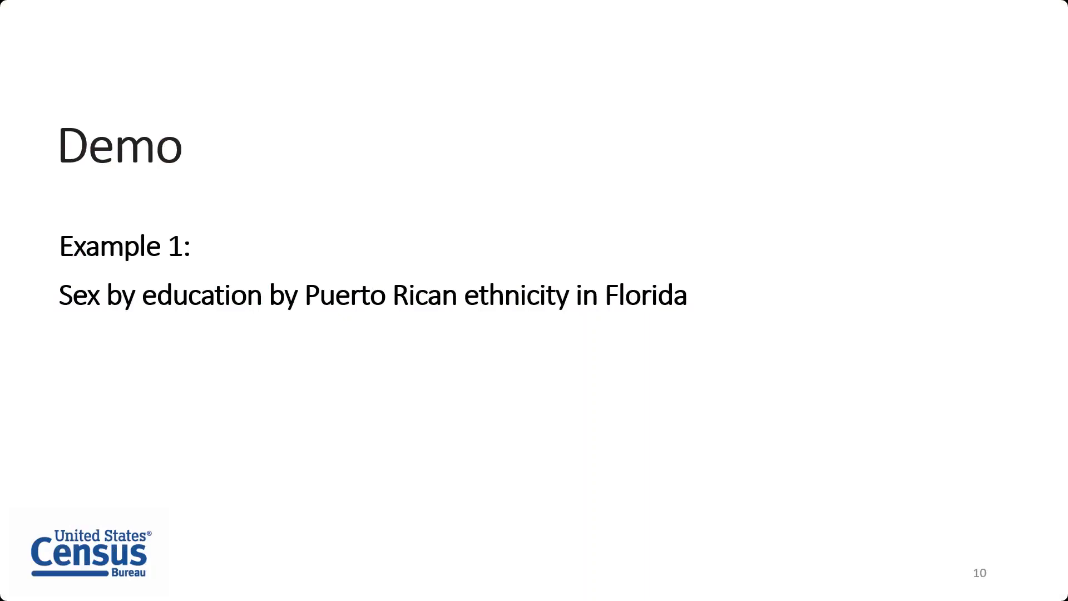
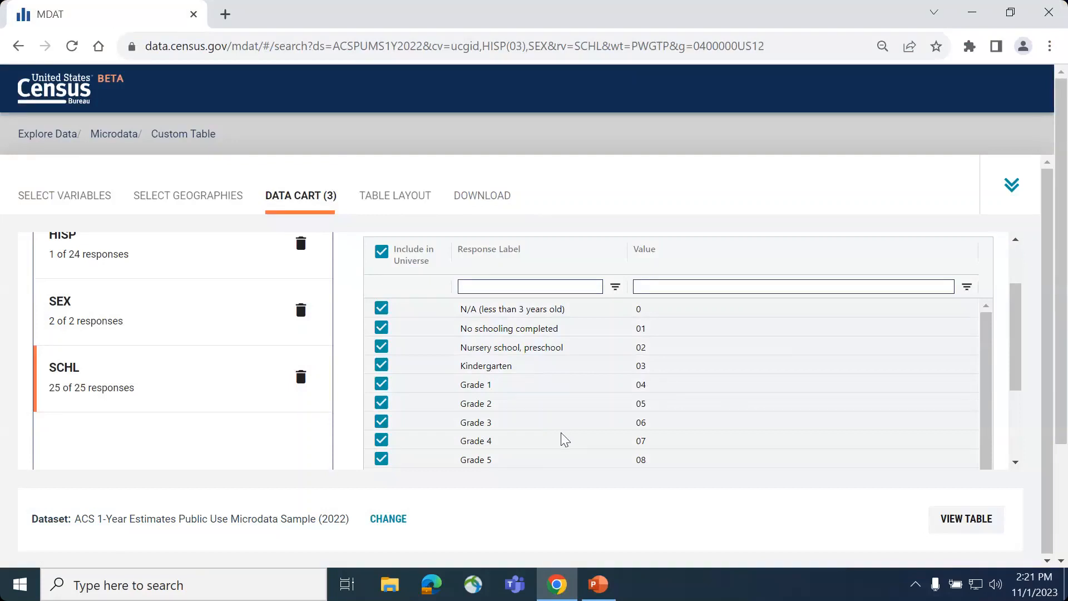
Switch to the PowerPoint deck to show the Example 2 demo slide, and return to the microdata tool in Chrome
click(598, 585)
click(84, 90)
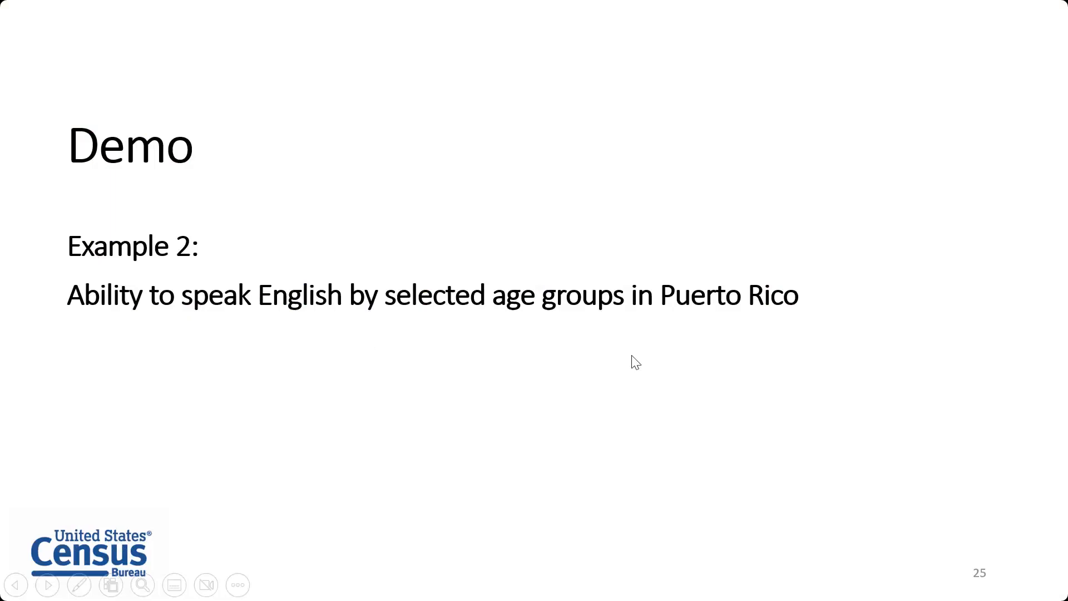
key(Escape)
click(557, 585)
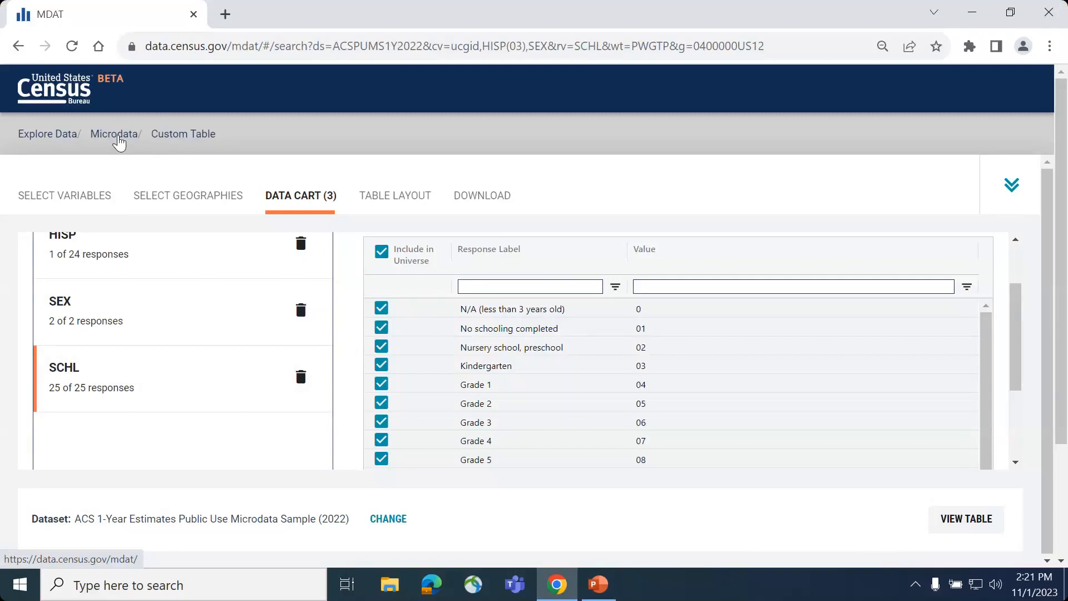
Start a new microdata table using the ACS 1-Year Estimates Puerto Rico Public Use Microdata Sample, vintage 2022
click(118, 139)
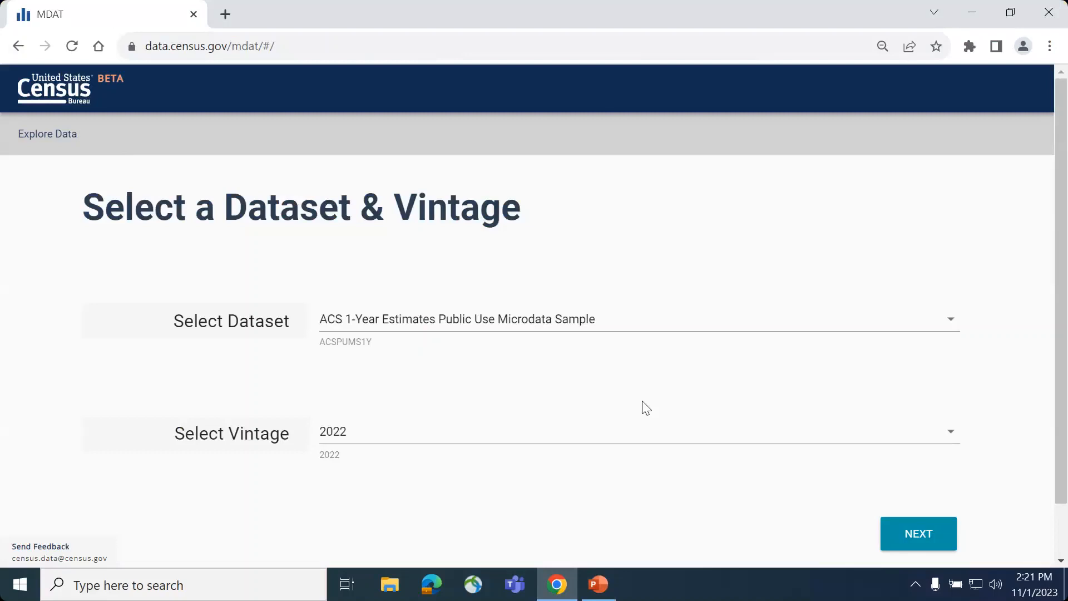
click(952, 321)
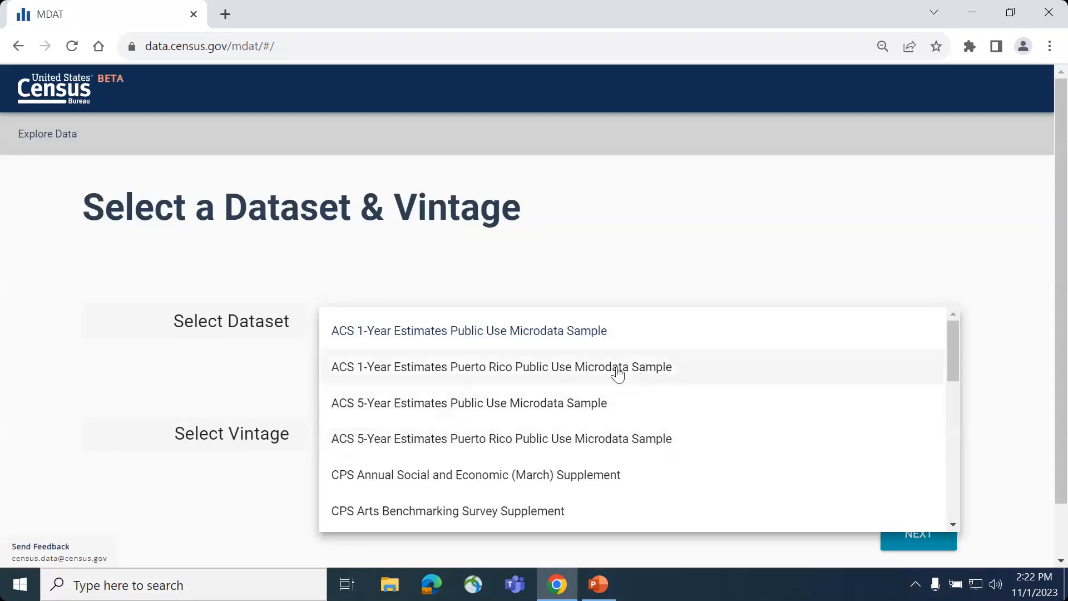
click(596, 372)
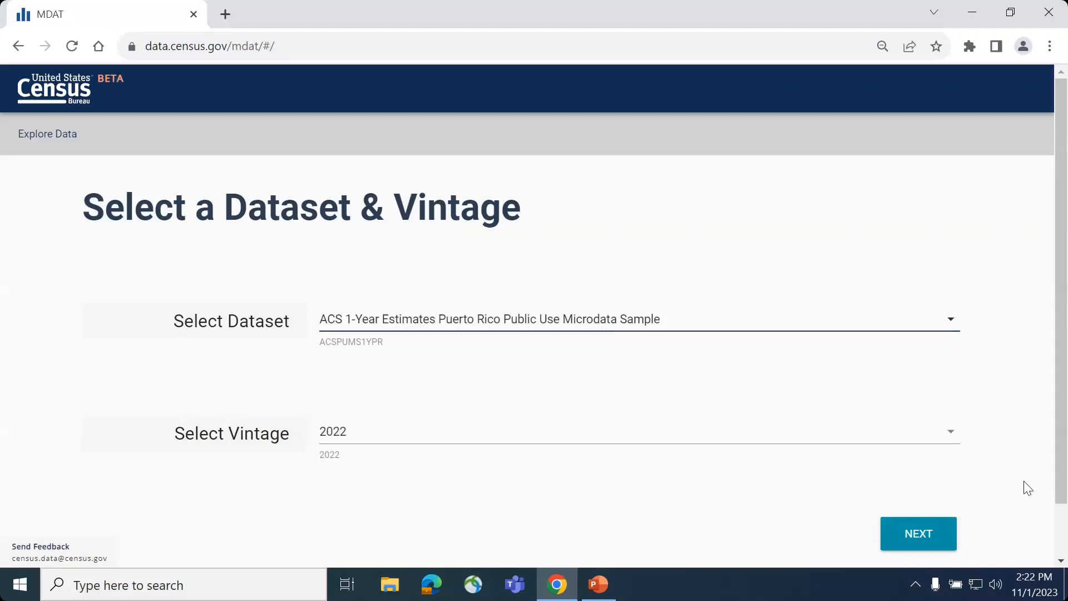
click(949, 437)
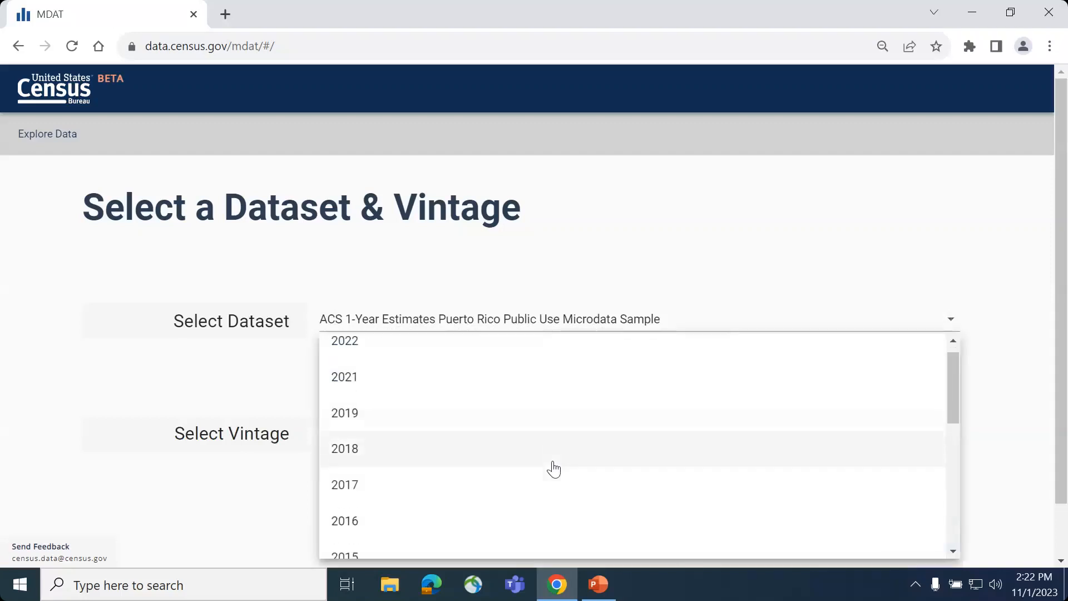
scroll(554, 467, down, 7)
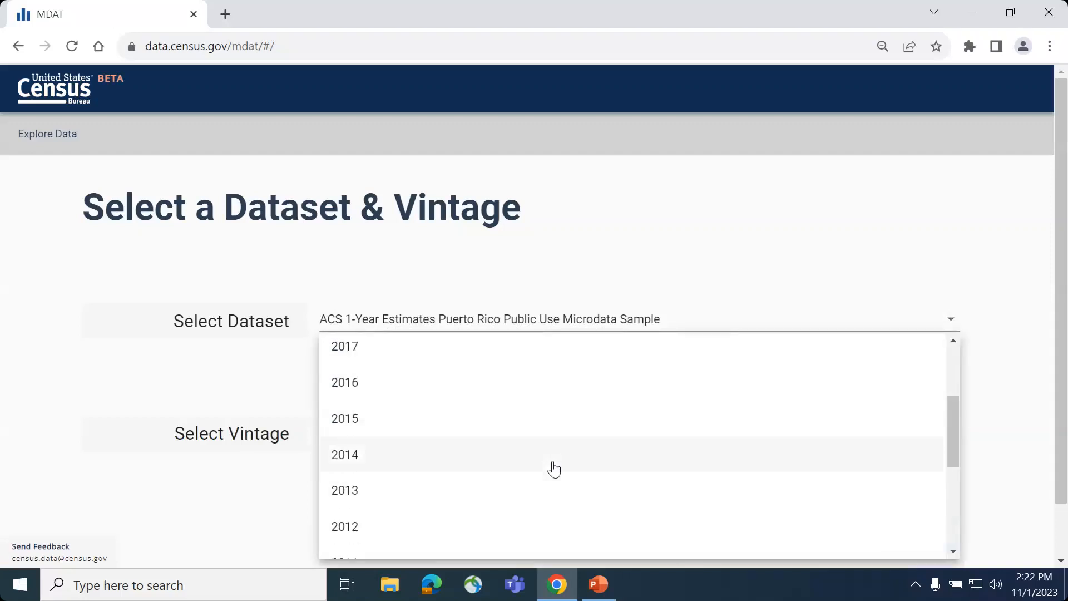
click(290, 495)
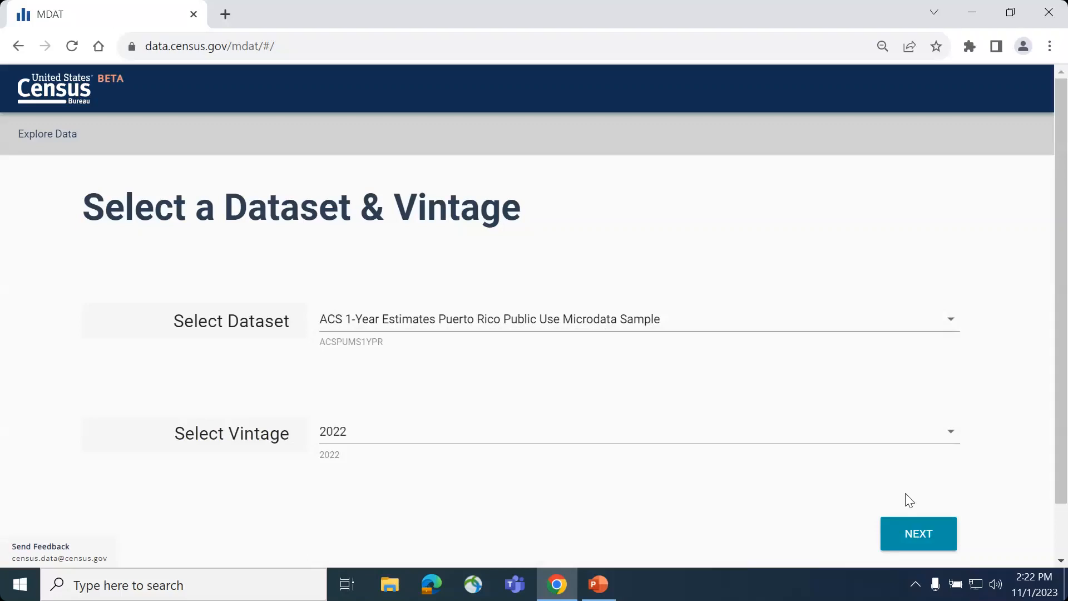
click(934, 540)
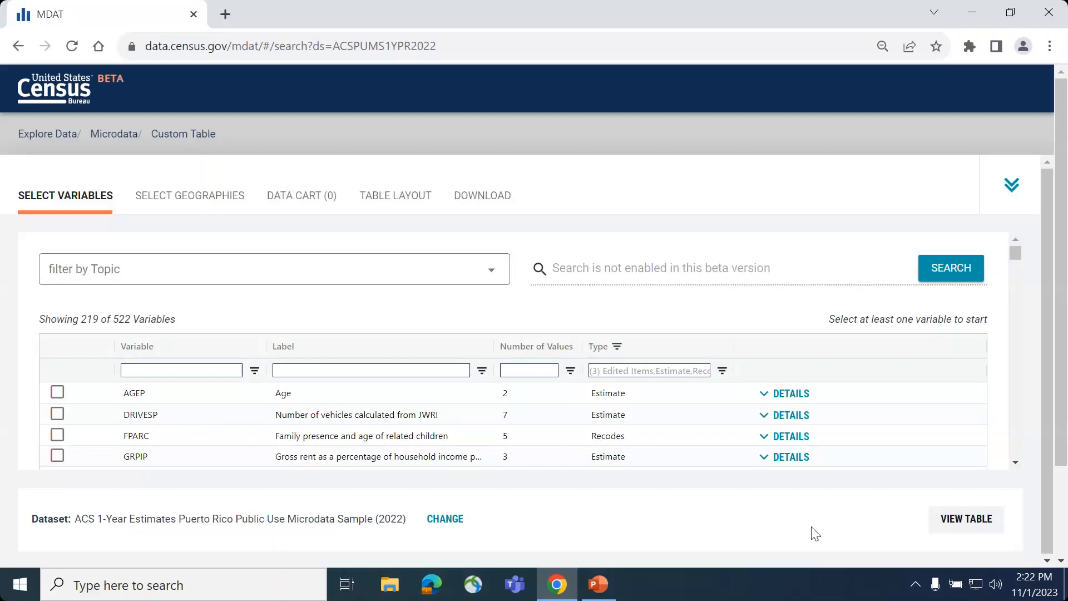
Select the AGEP (Age) variable, filter the variable labels by "english", and add ENG (Ability to speak English)
click(57, 393)
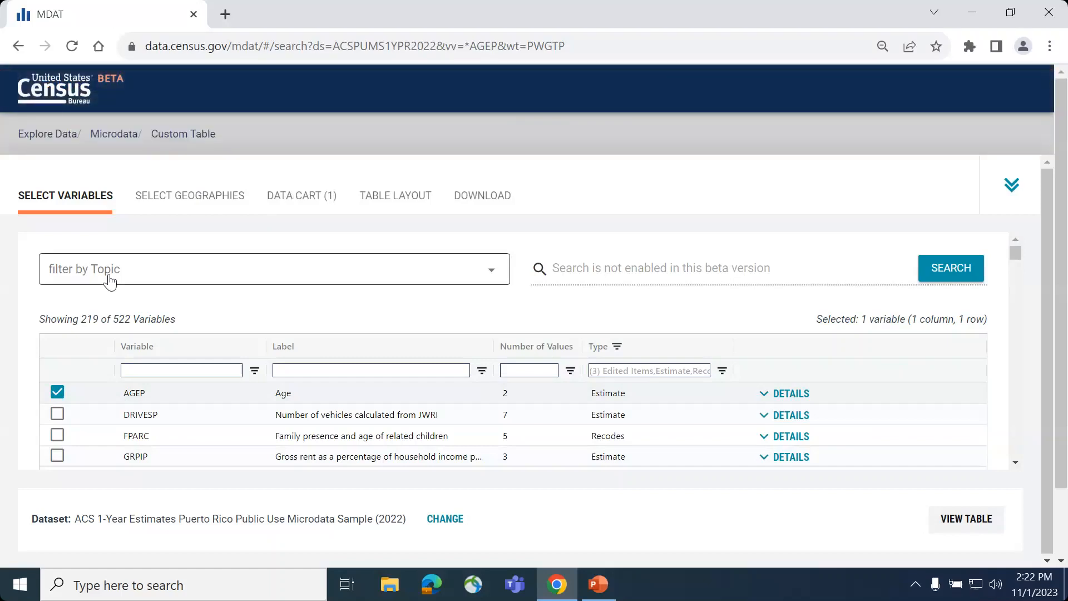
click(58, 391)
click(57, 391)
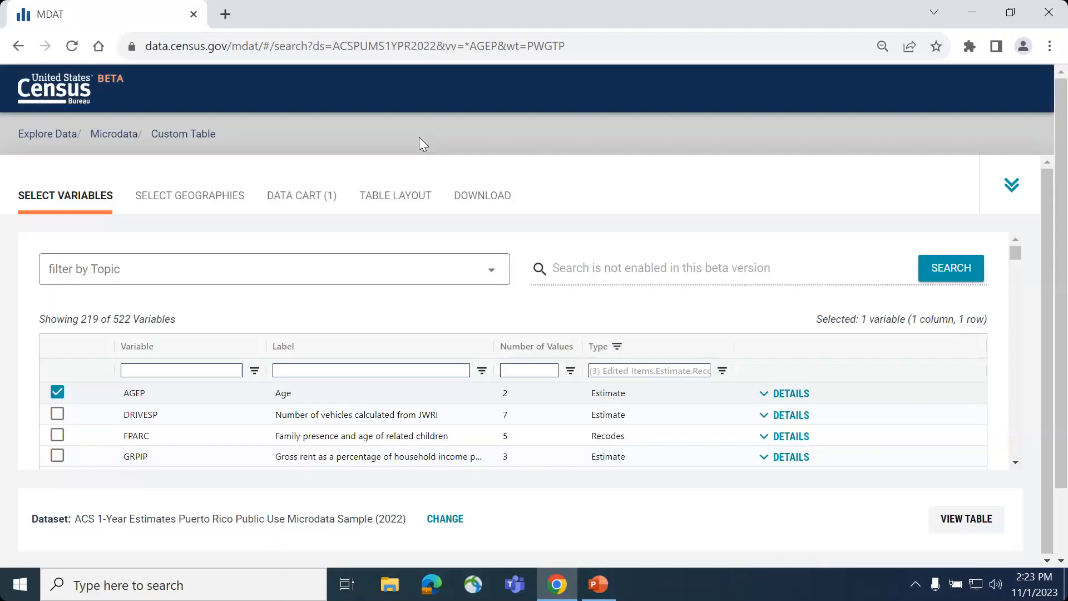
click(292, 368)
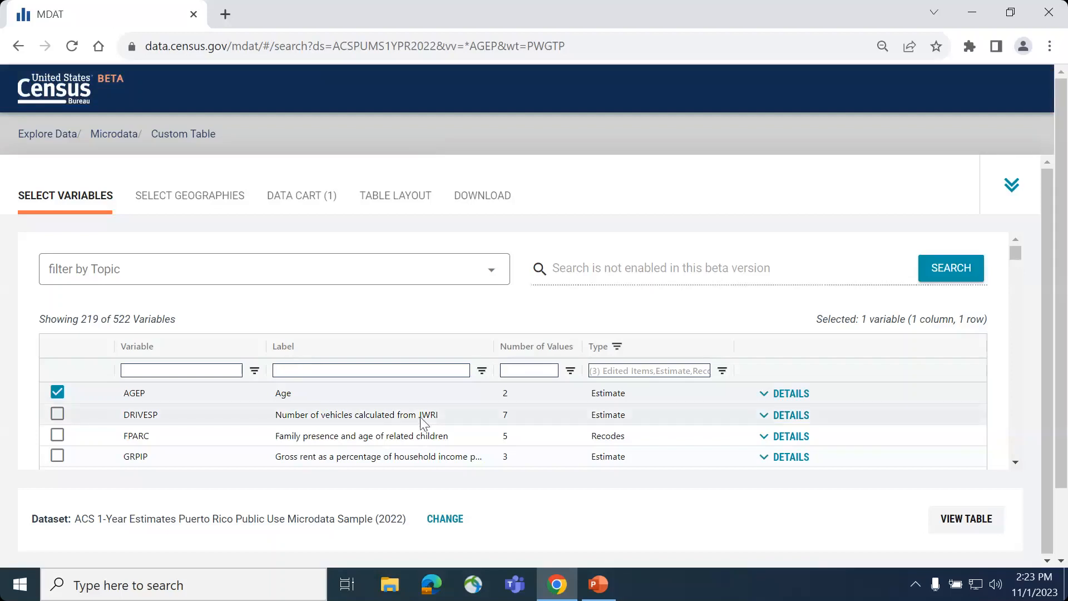
text(english)
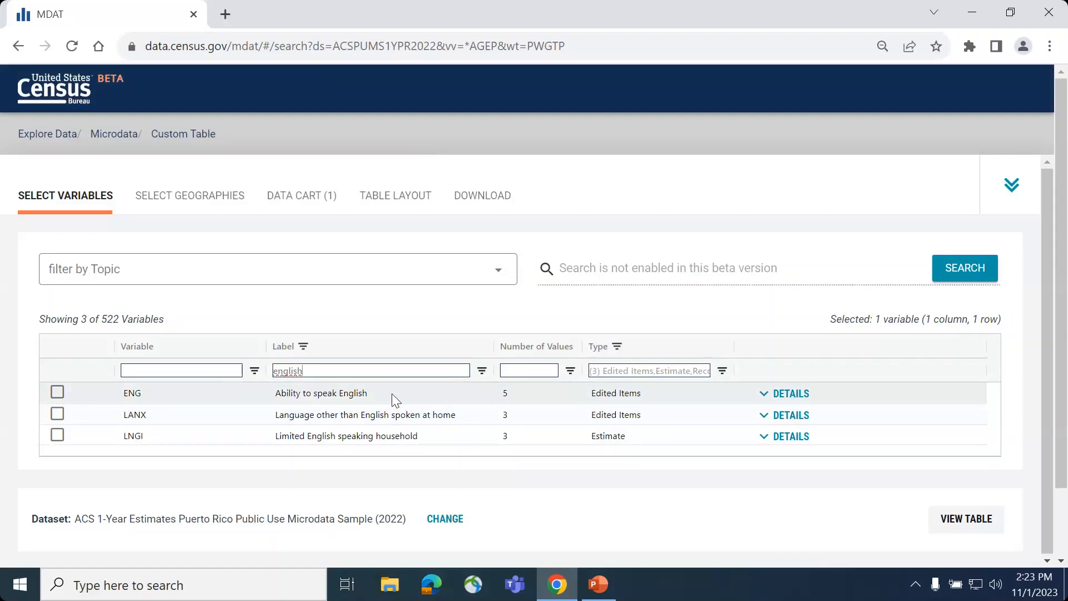
click(58, 392)
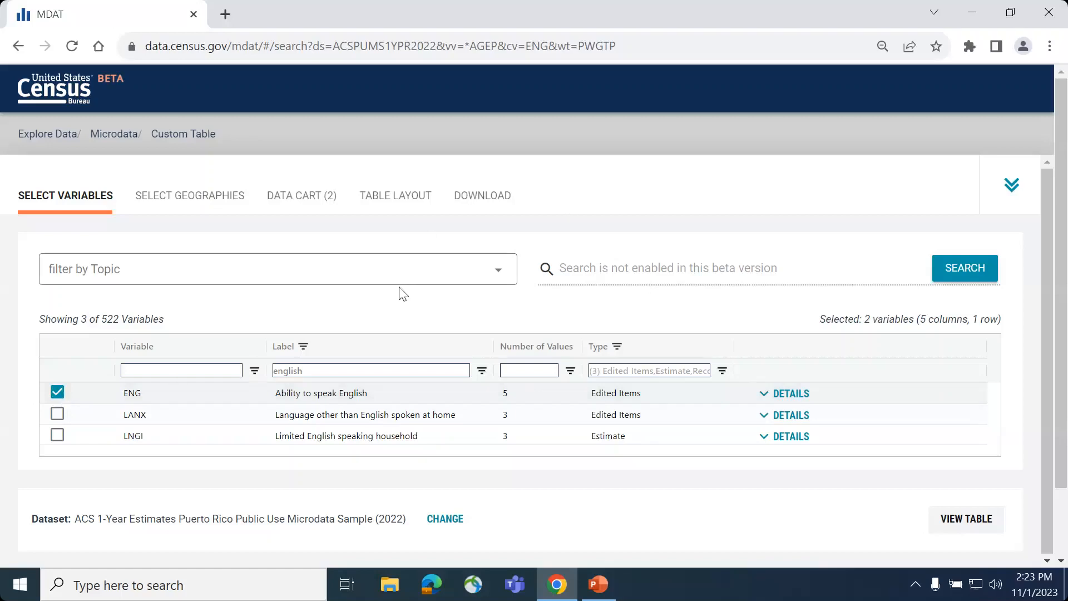
Choose Puerto Rico as the state-level geography for the table
click(207, 200)
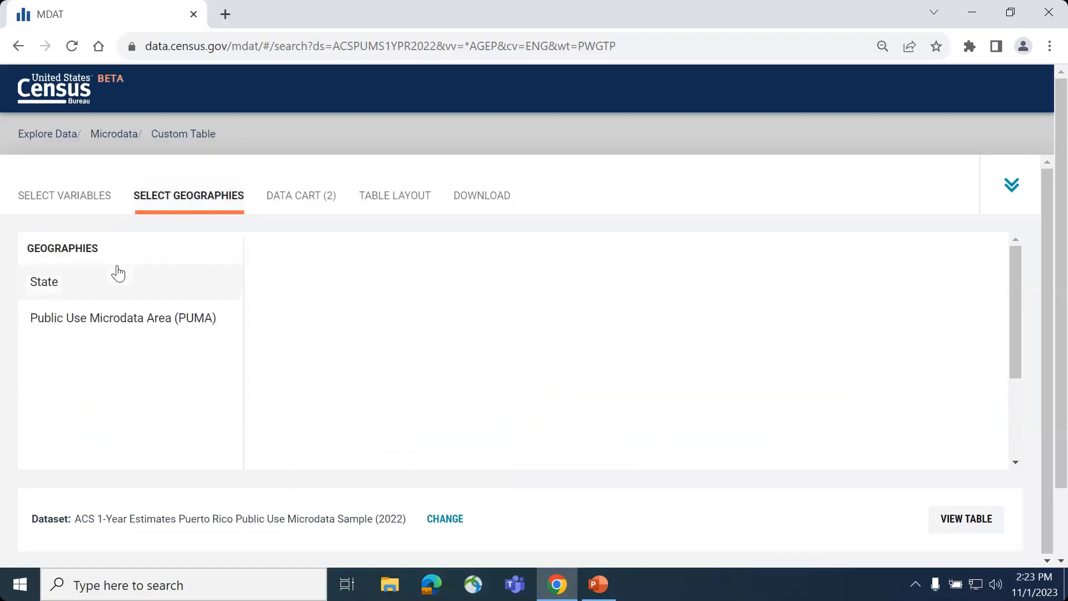
click(73, 295)
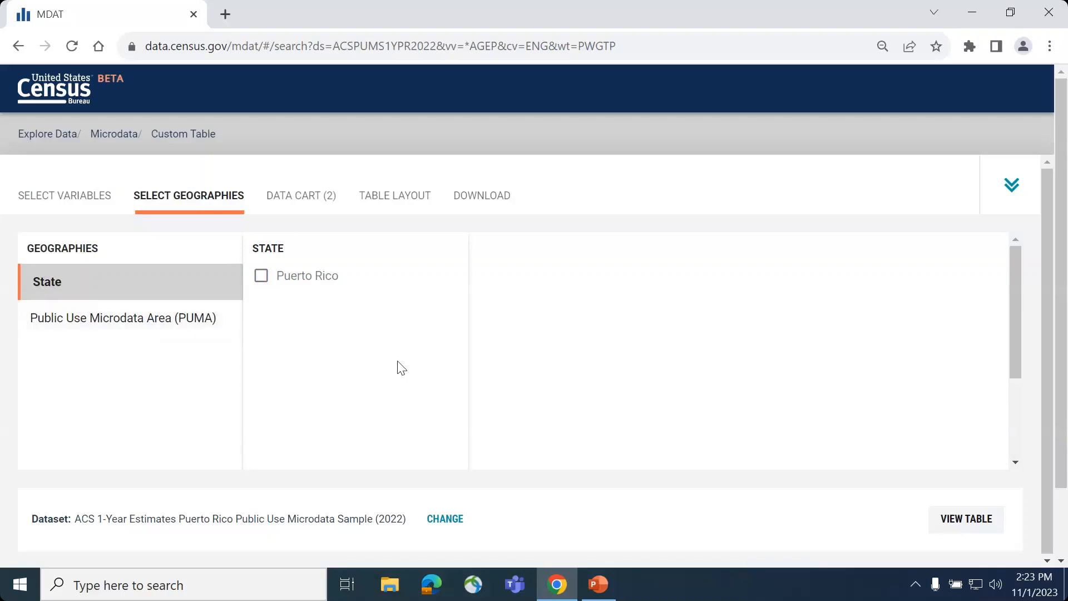
click(261, 278)
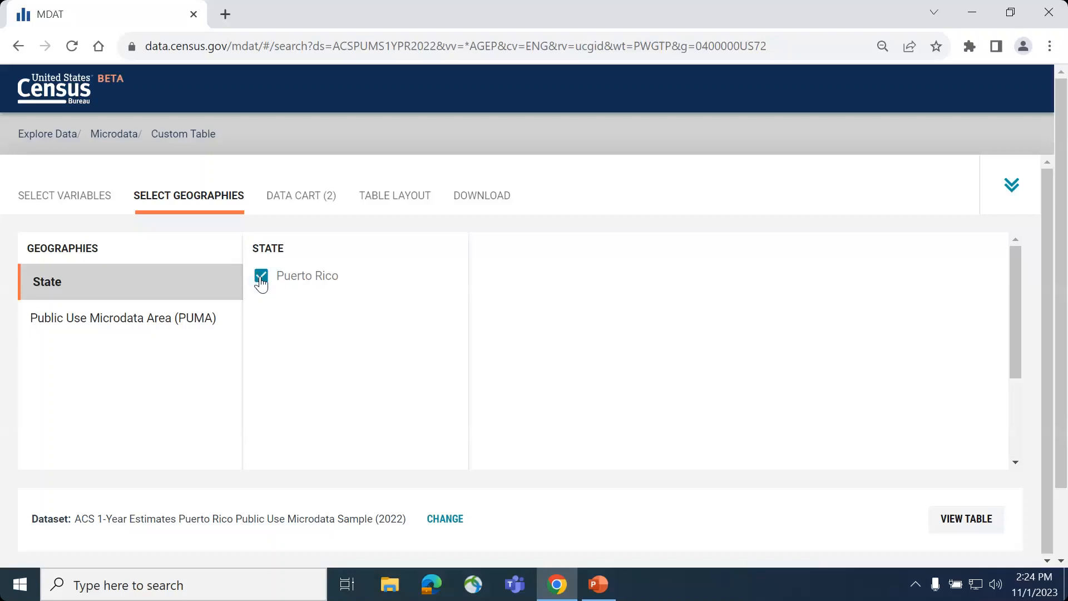
Create a custom group for the AGEP variable in the data cart and label it "Under 18"
click(321, 202)
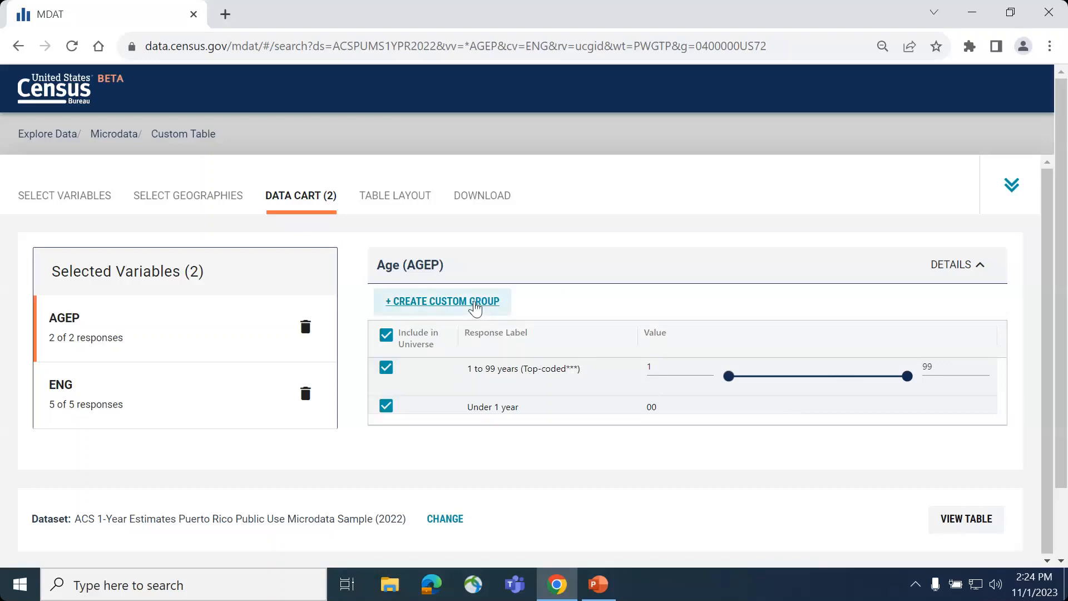
click(475, 308)
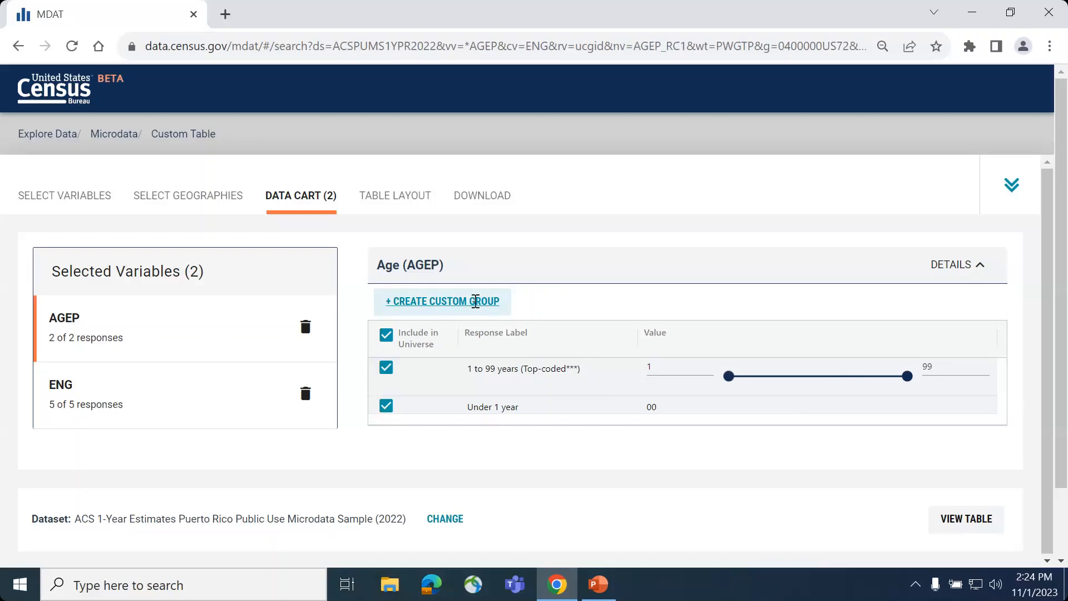
scroll(761, 331, down, 1)
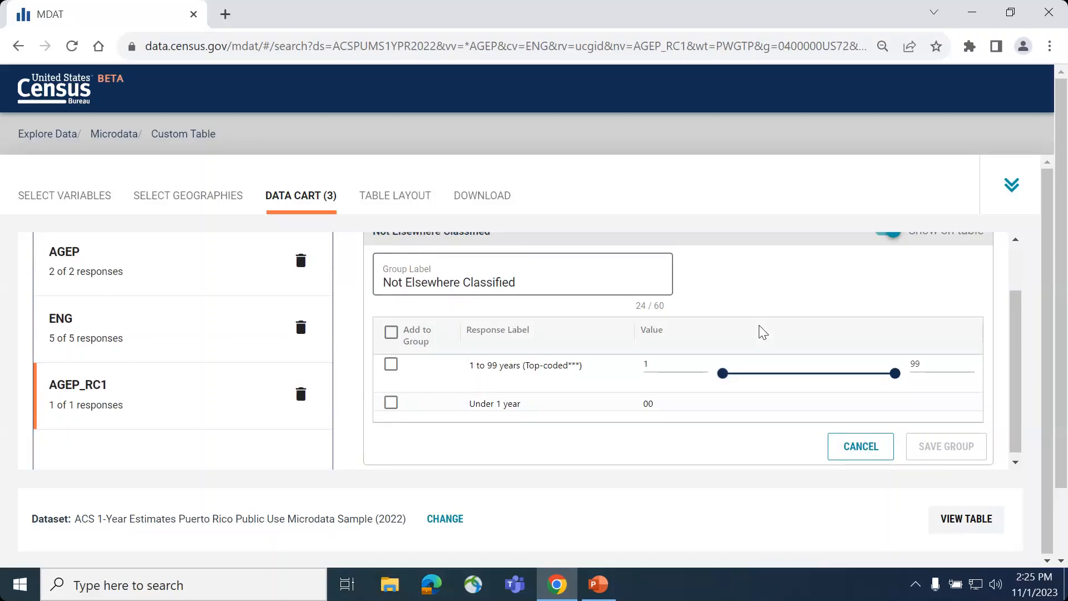
scroll(763, 332, up, 1)
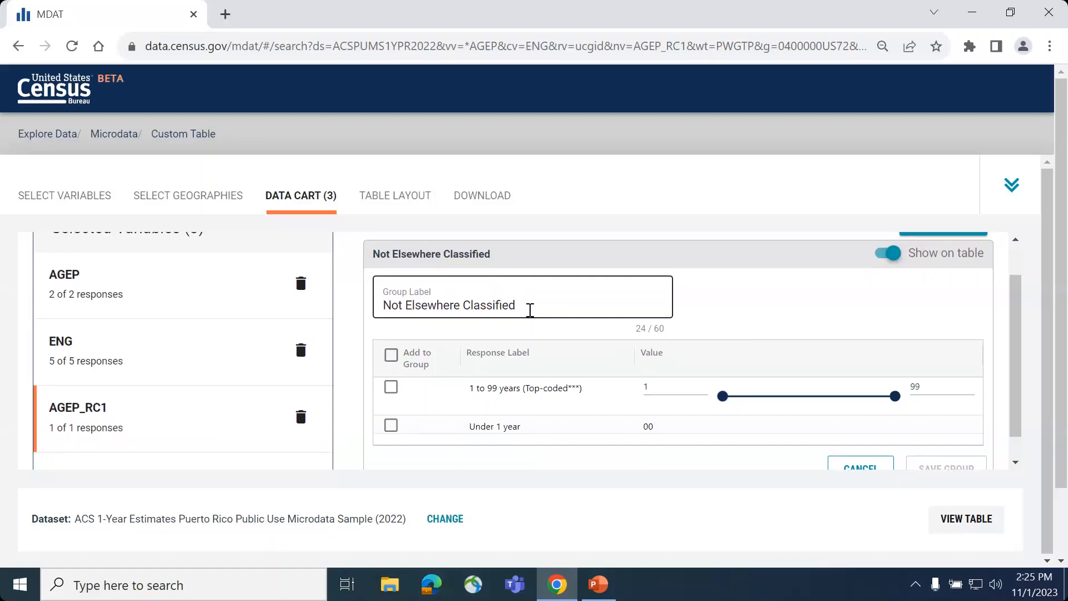
drag(530, 310, 374, 328)
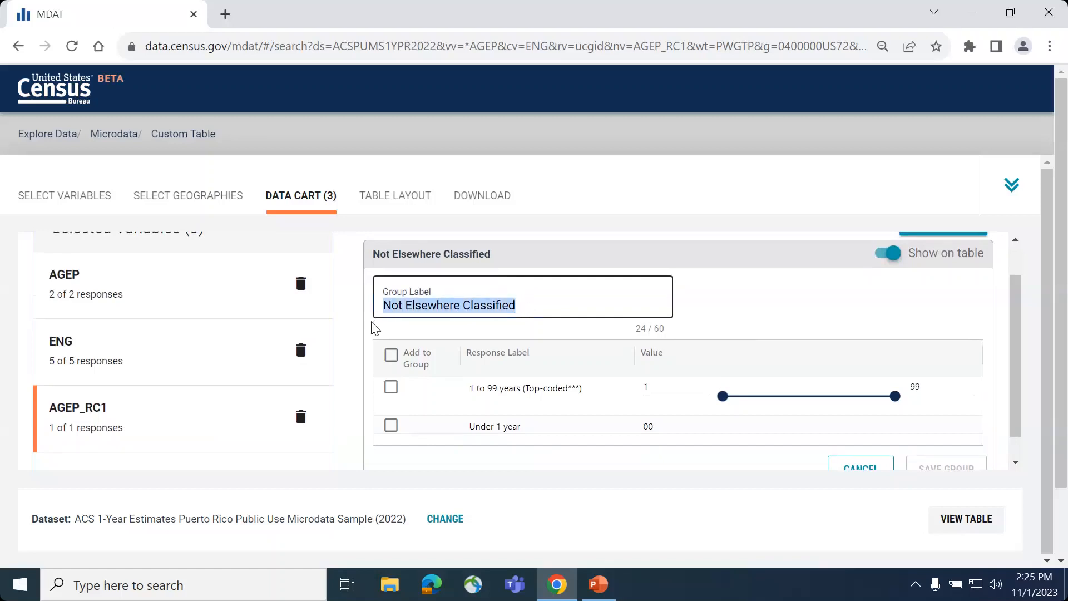
text(Under 18)
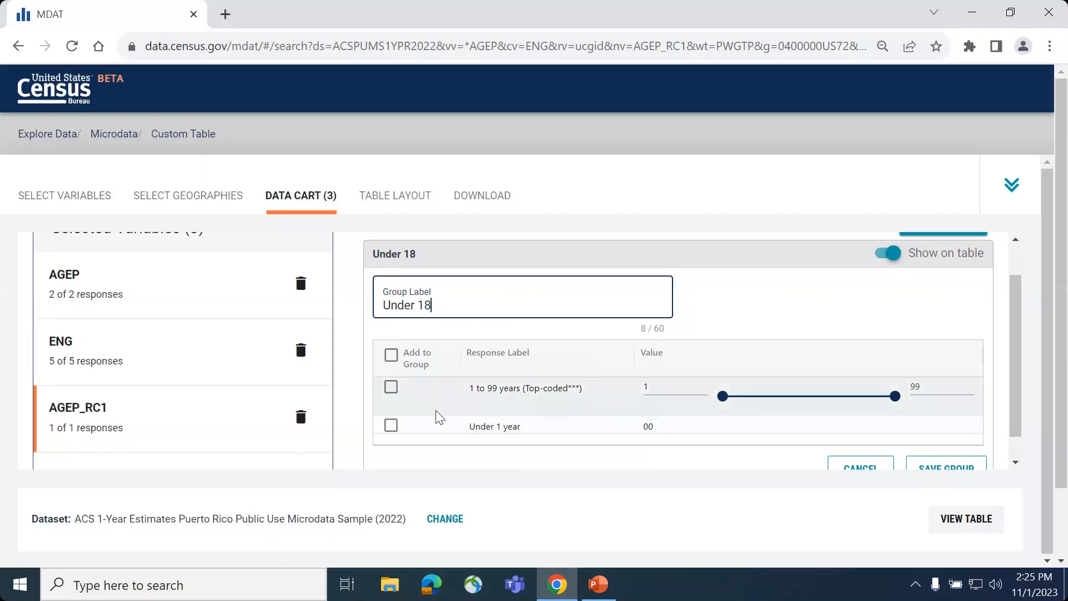
Include ages 1 to 17 and Under 1 year in the Under 18 group and save the group
click(391, 387)
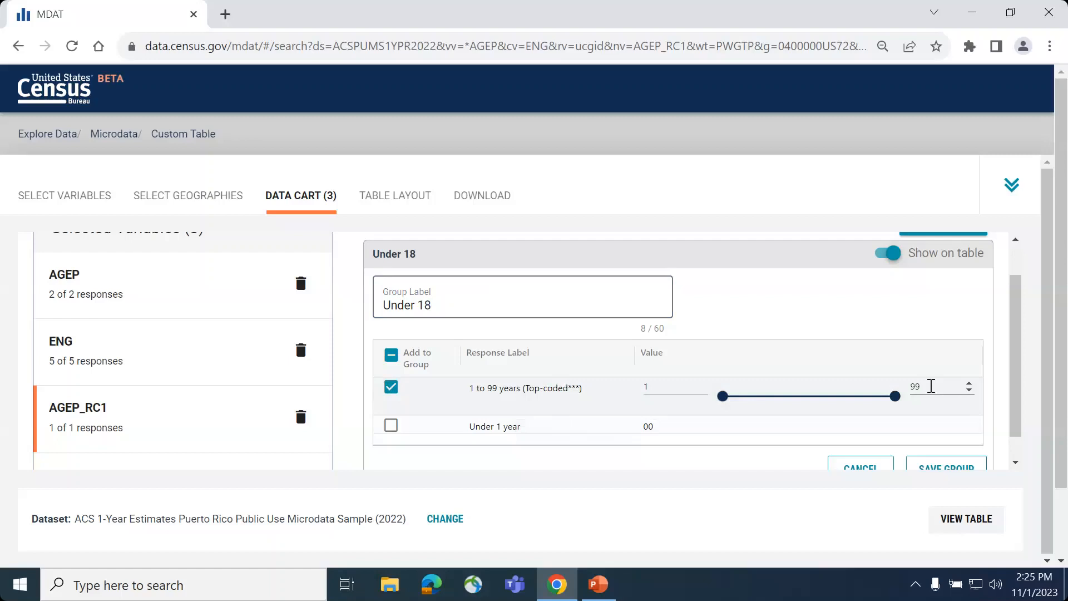
click(931, 385)
key(BackSpace)
key(BackSpace)
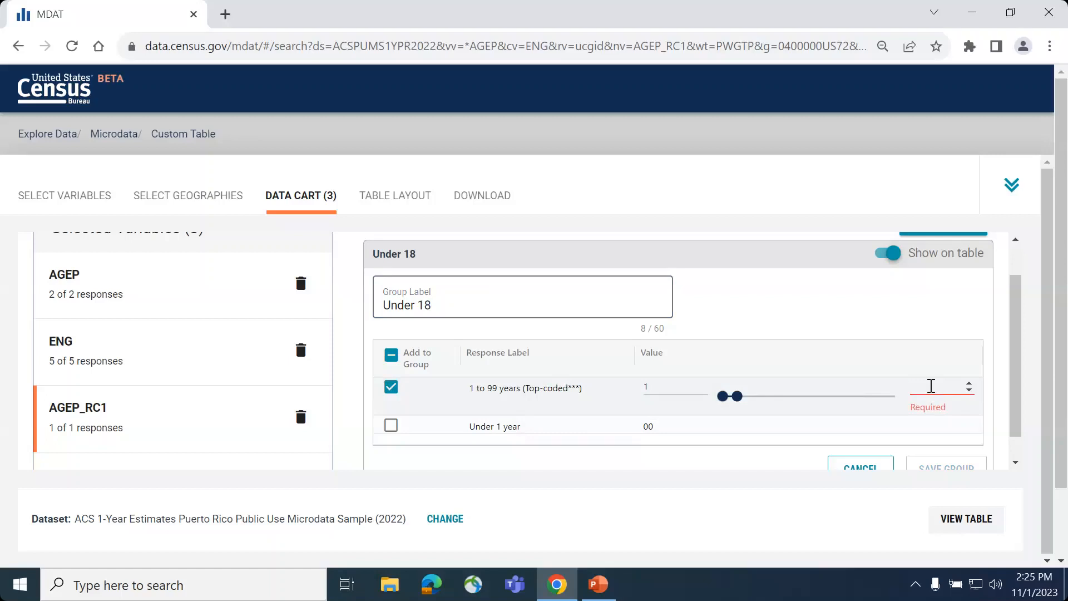
text(17)
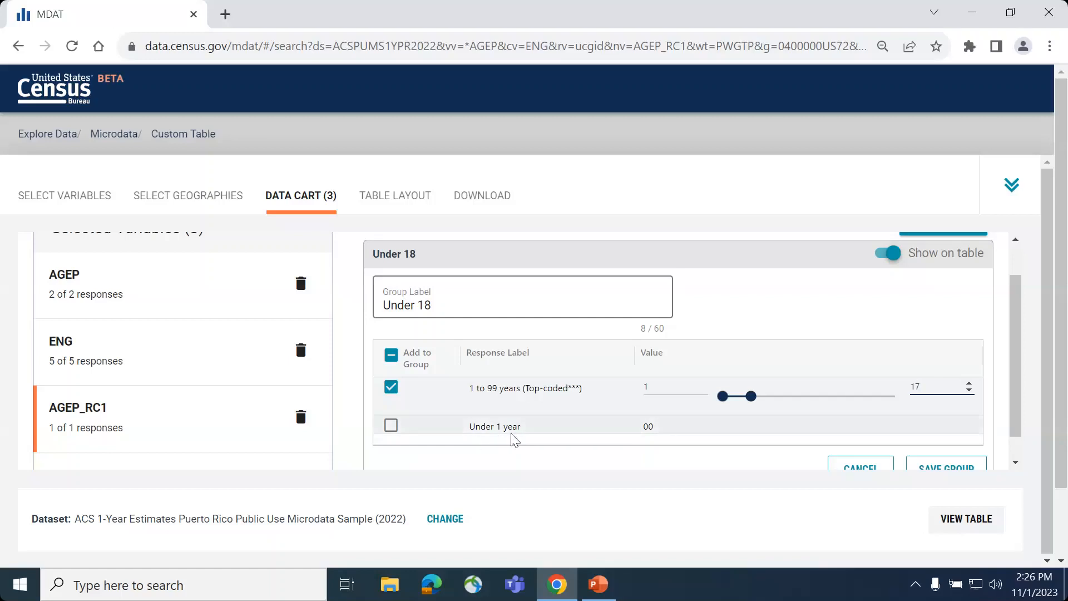
click(393, 428)
scroll(657, 370, down, 1)
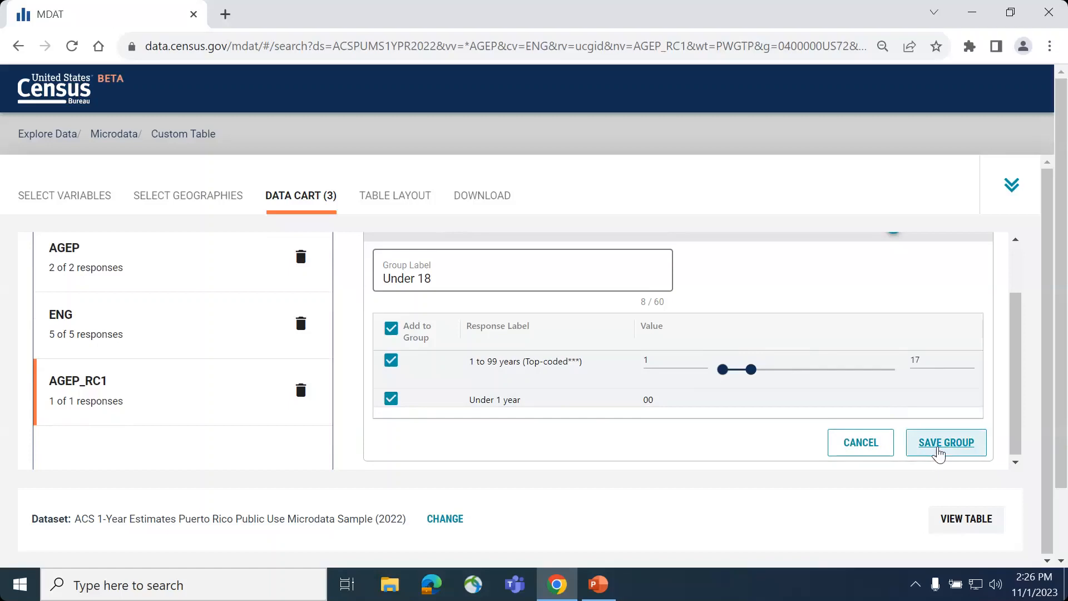
click(939, 452)
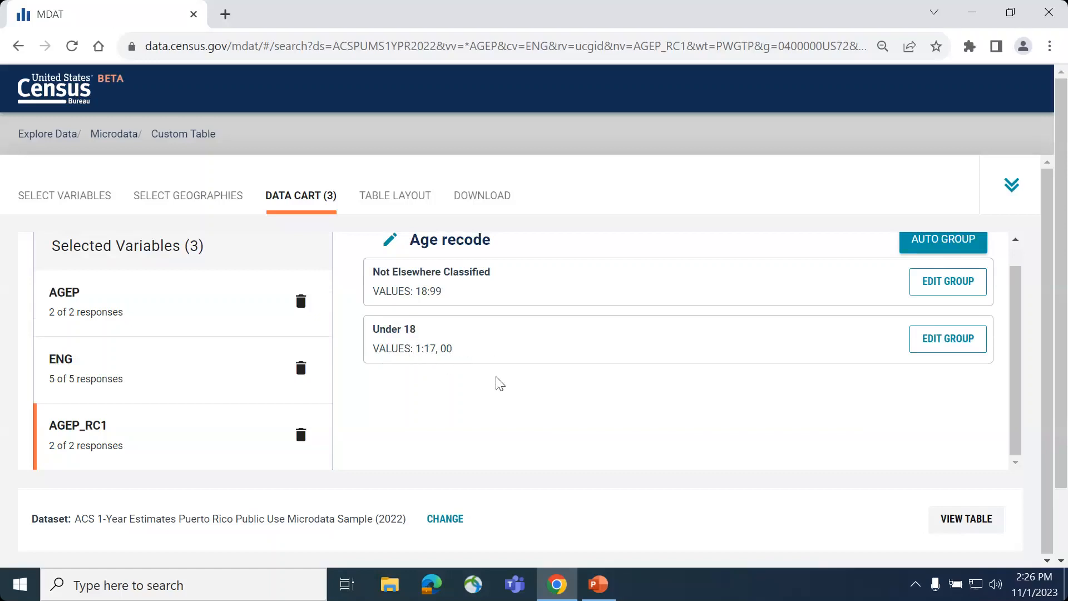
Edit the Not Elsewhere Classified group of the age recode and label it "18 to 24"
scroll(500, 383, up, 1)
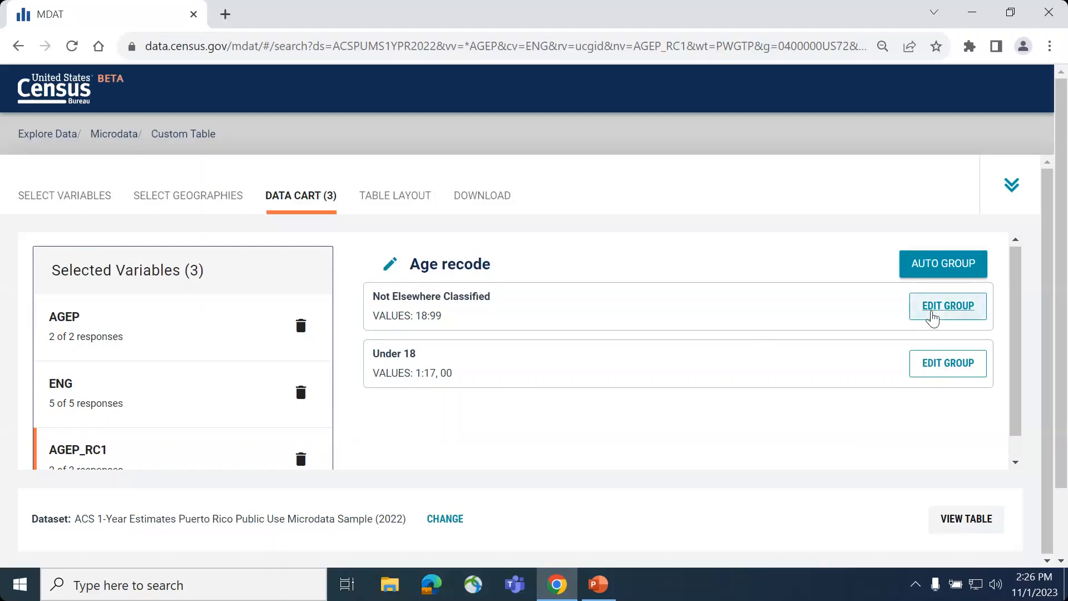
click(933, 315)
scroll(896, 375, down, 1)
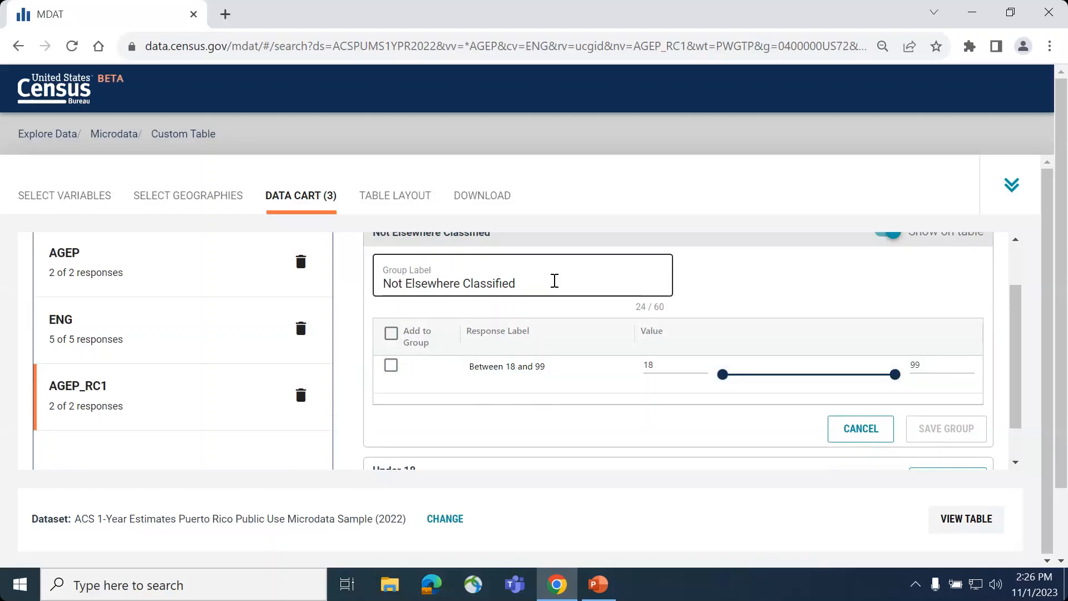
drag(555, 280, 341, 274)
text(1)
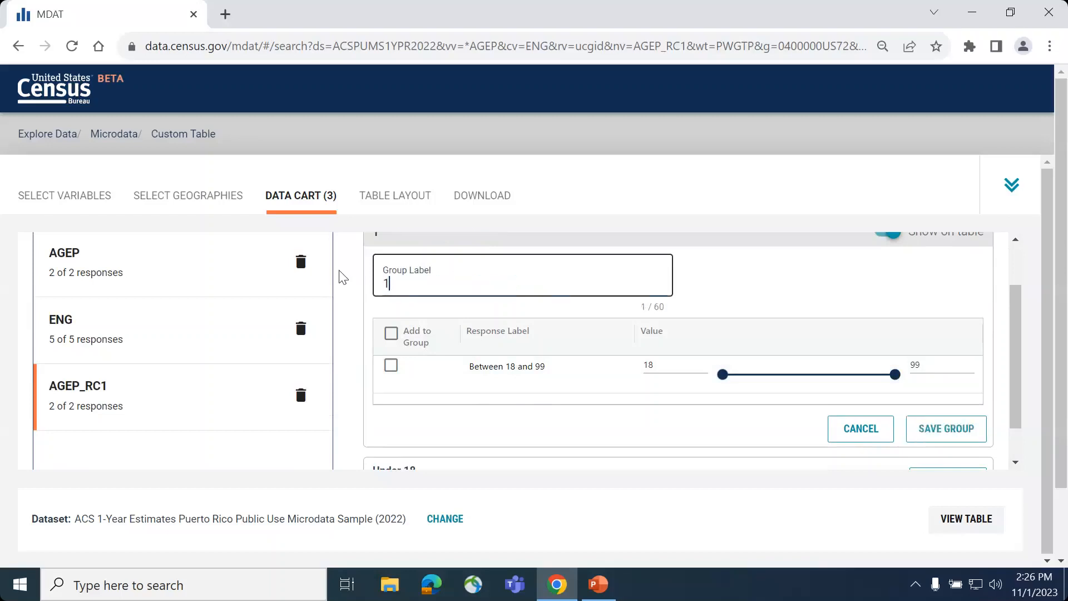
text(8 to 24)
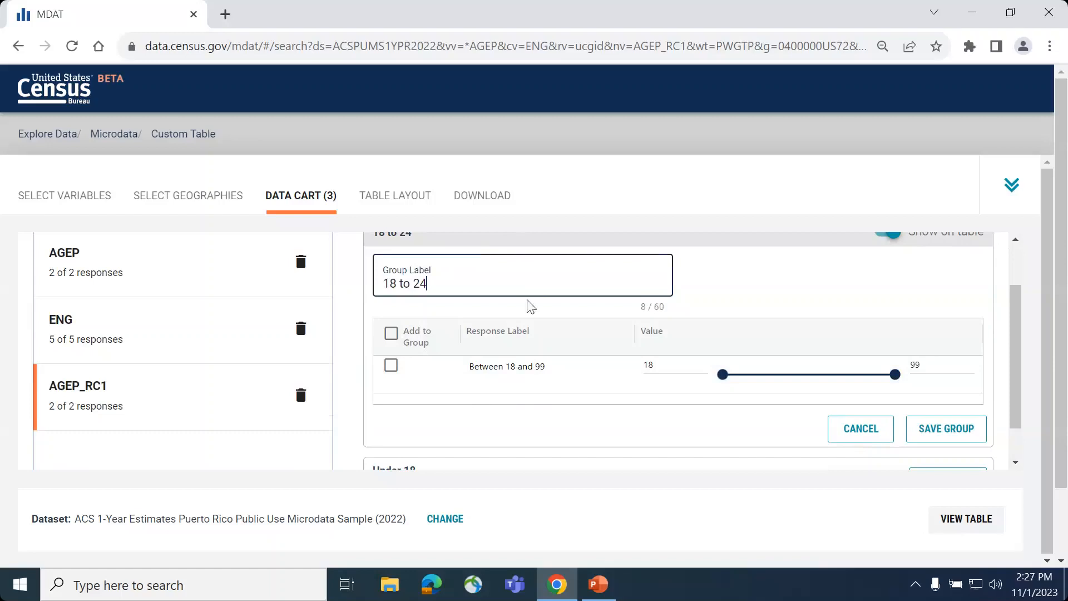
Include ages 18 to 24 in the "18 to 24" group and save the group
click(391, 366)
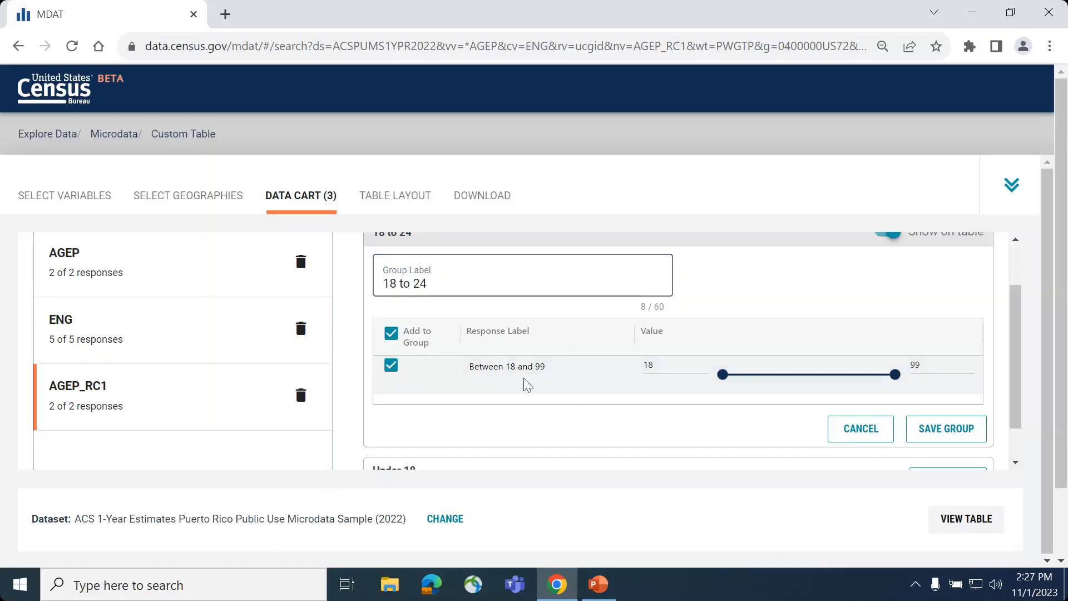
click(931, 370)
key(BackSpace)
key(BackSpace)
text(24)
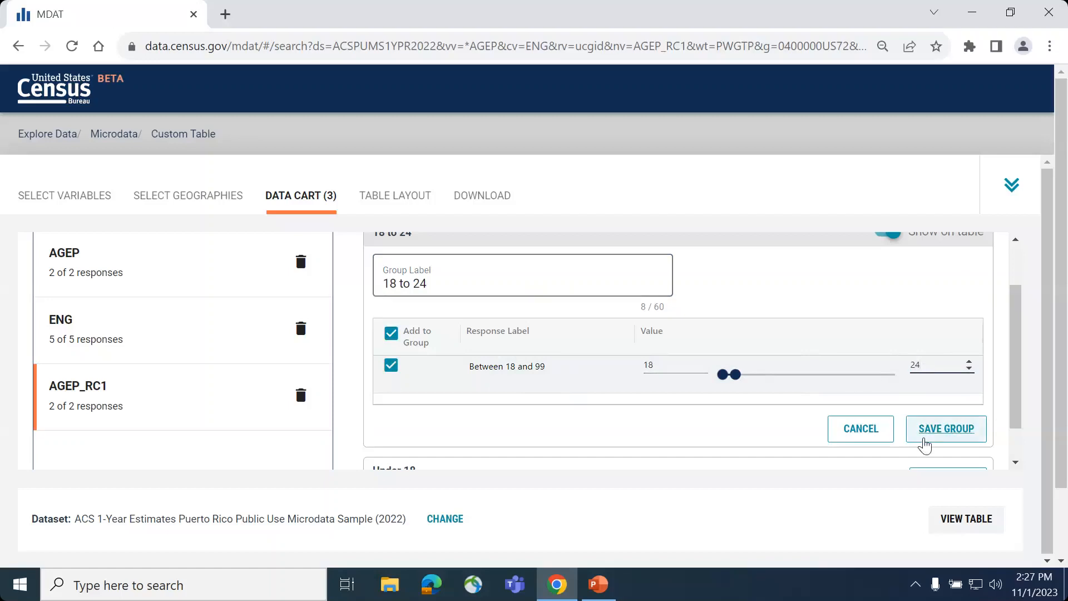
click(929, 442)
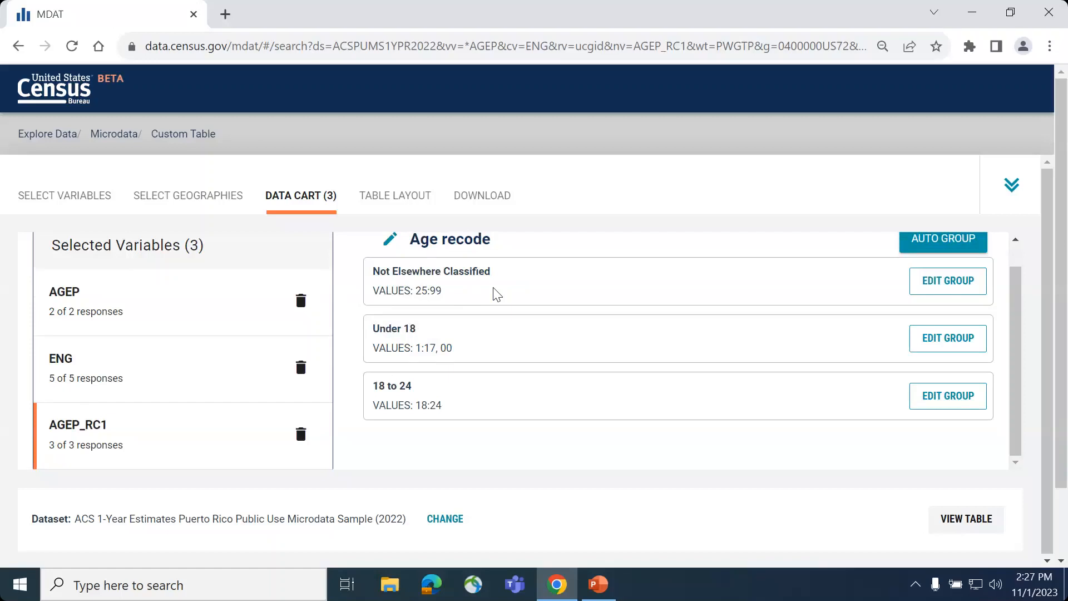
Auto group the remaining ages from 25 to 99 in groups of 5
scroll(497, 295, up, 1)
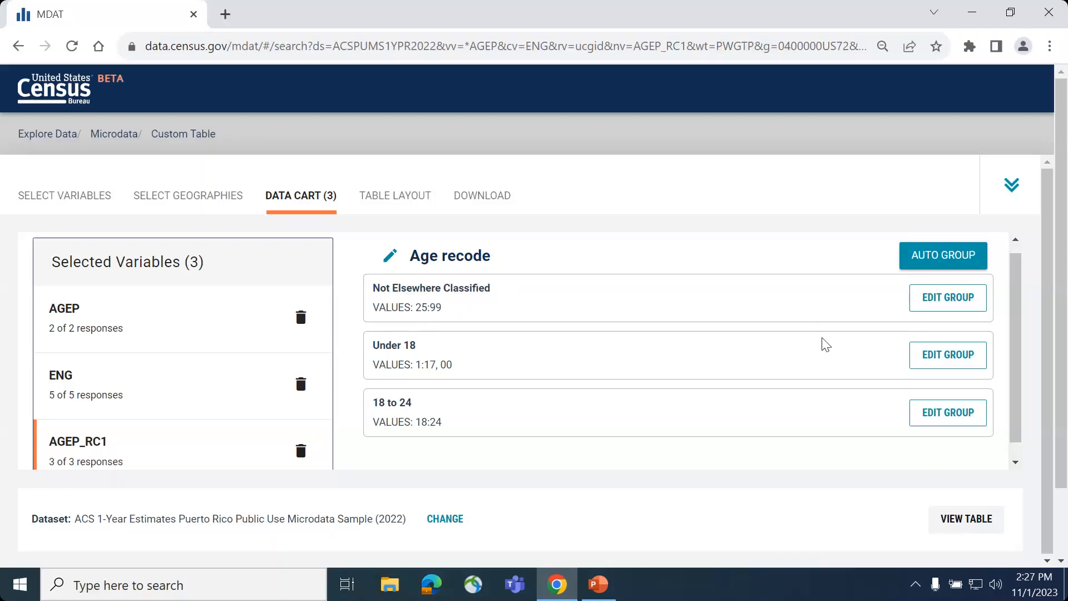
click(961, 259)
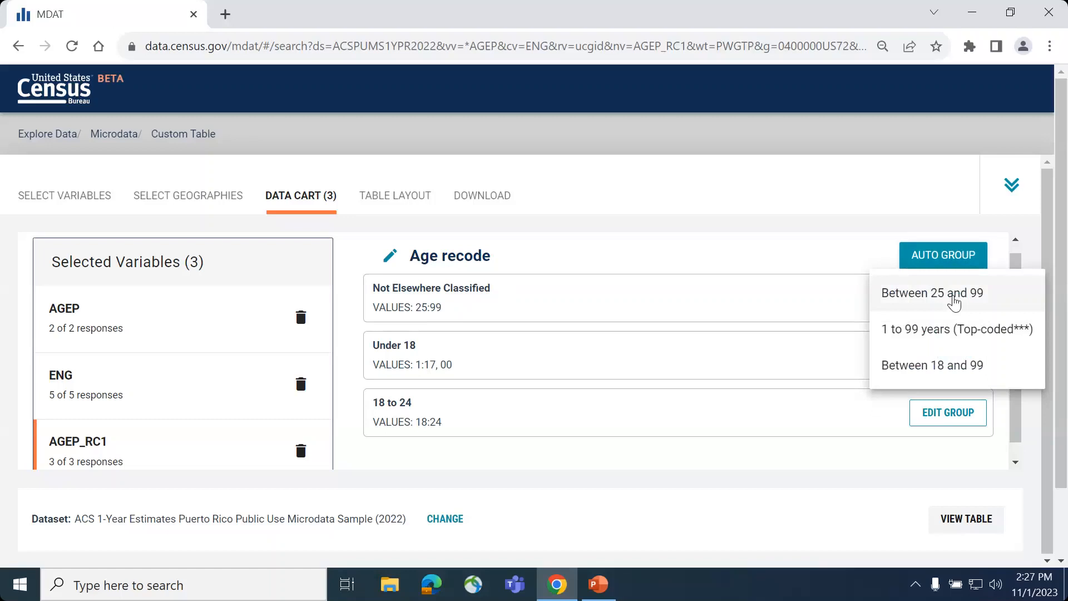
click(954, 303)
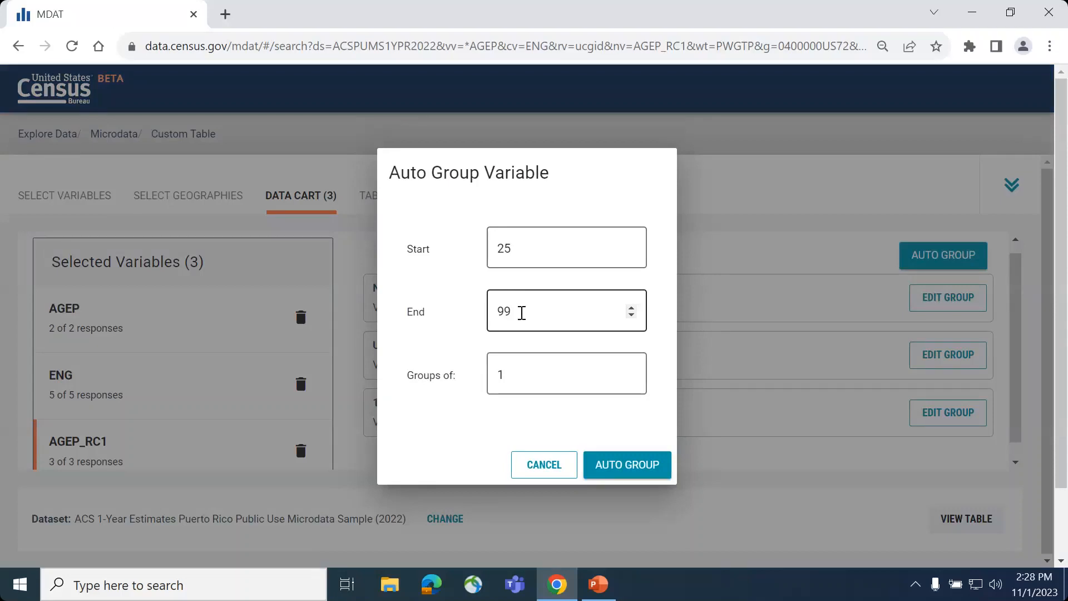
click(510, 374)
key(BackSpace)
text(5)
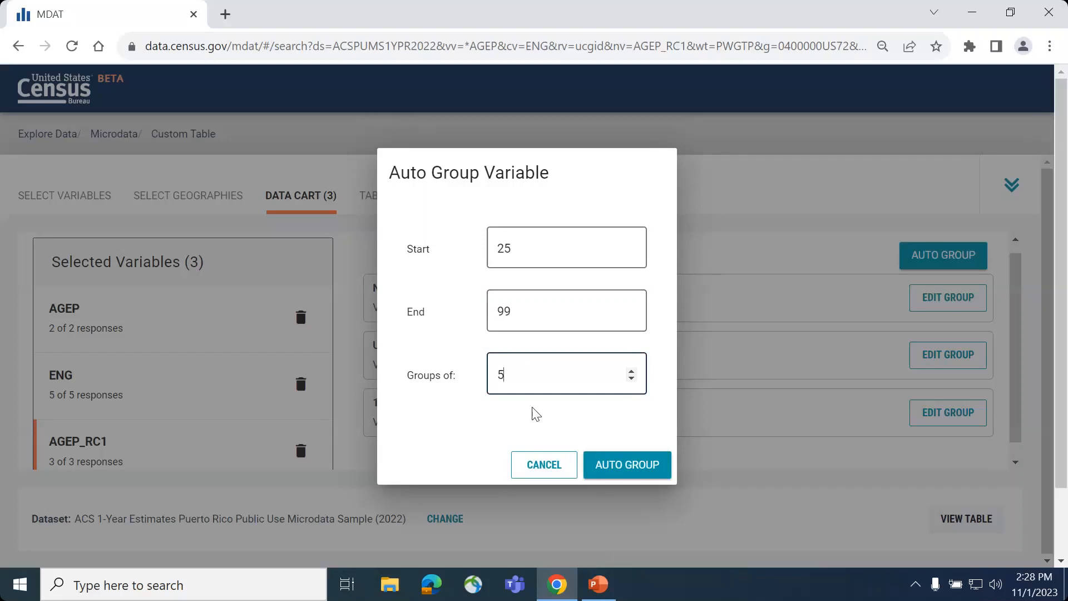
click(641, 466)
Review the full list of age recode groups, from Under 18 through the oldest five-year group
scroll(699, 405, down, 2)
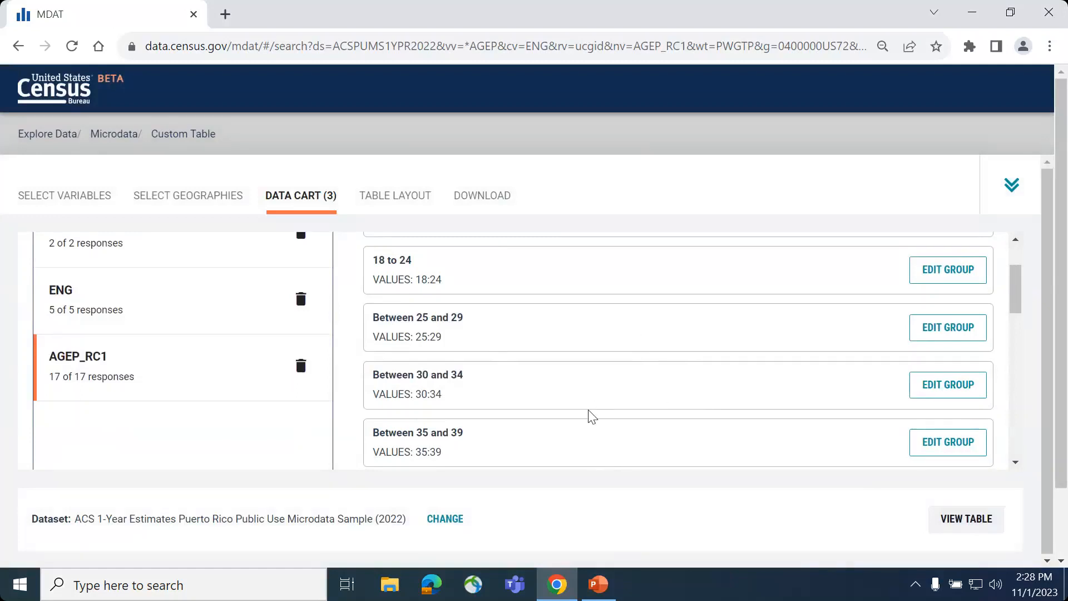
scroll(673, 370, up, 1)
scroll(673, 370, down, 2)
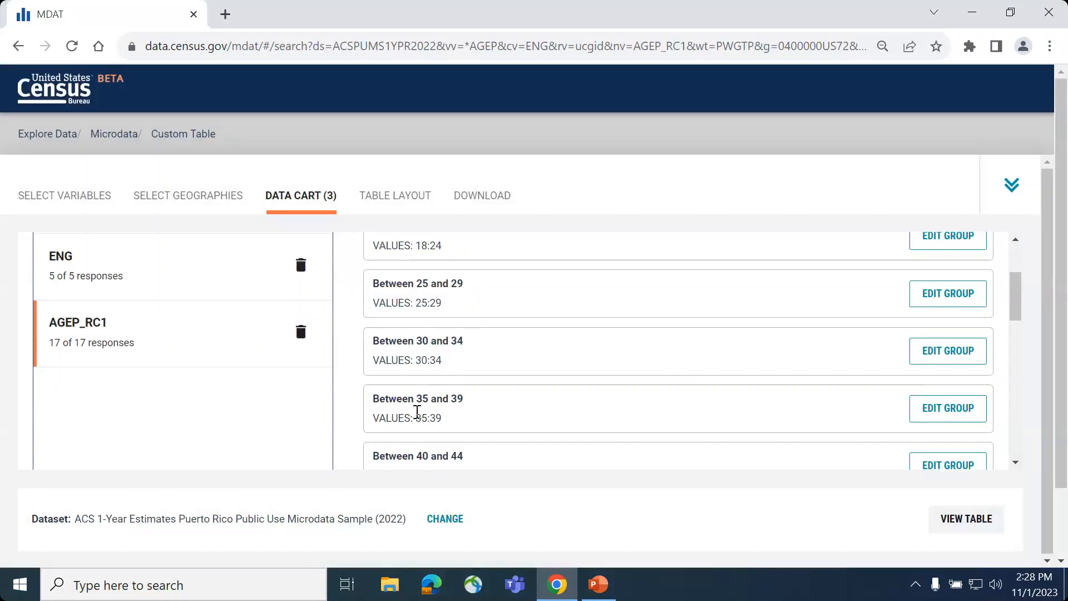
scroll(515, 410, up, 3)
scroll(515, 410, down, 14)
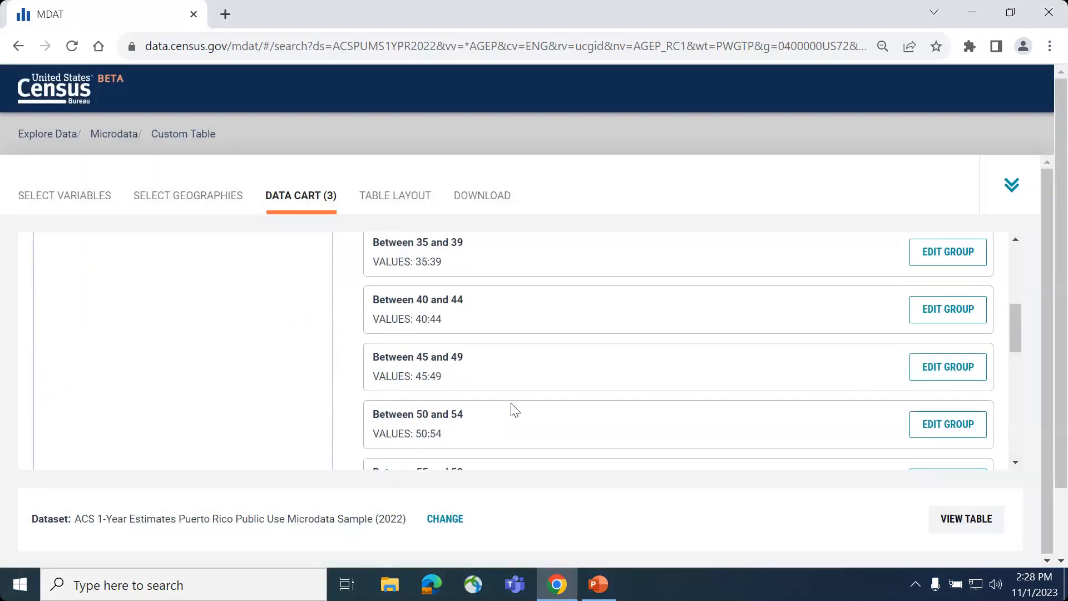
scroll(515, 410, down, 1)
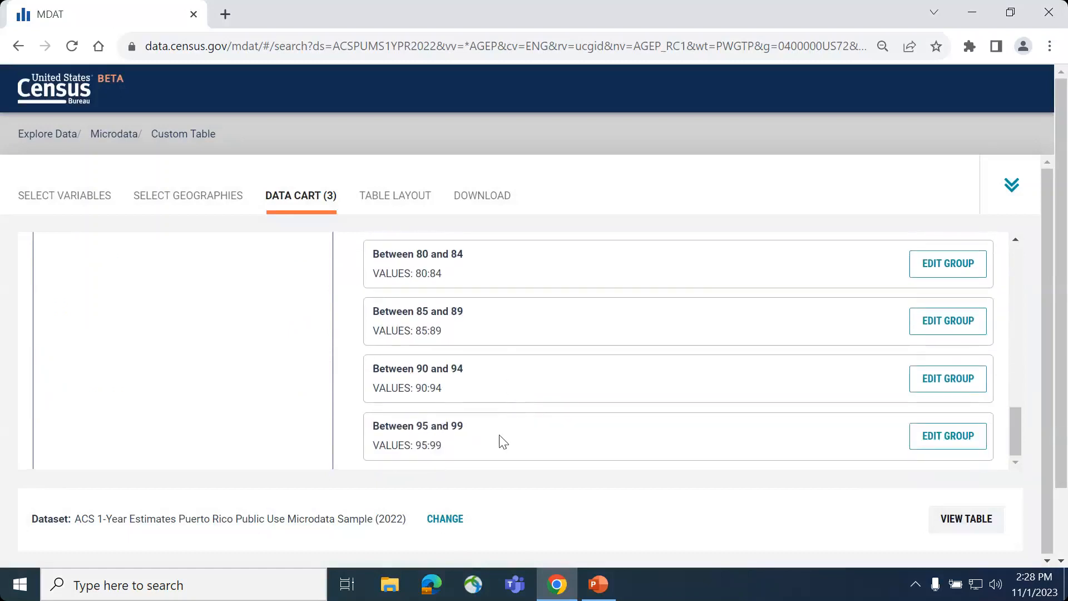
scroll(670, 329, up, 3)
scroll(671, 331, up, 5)
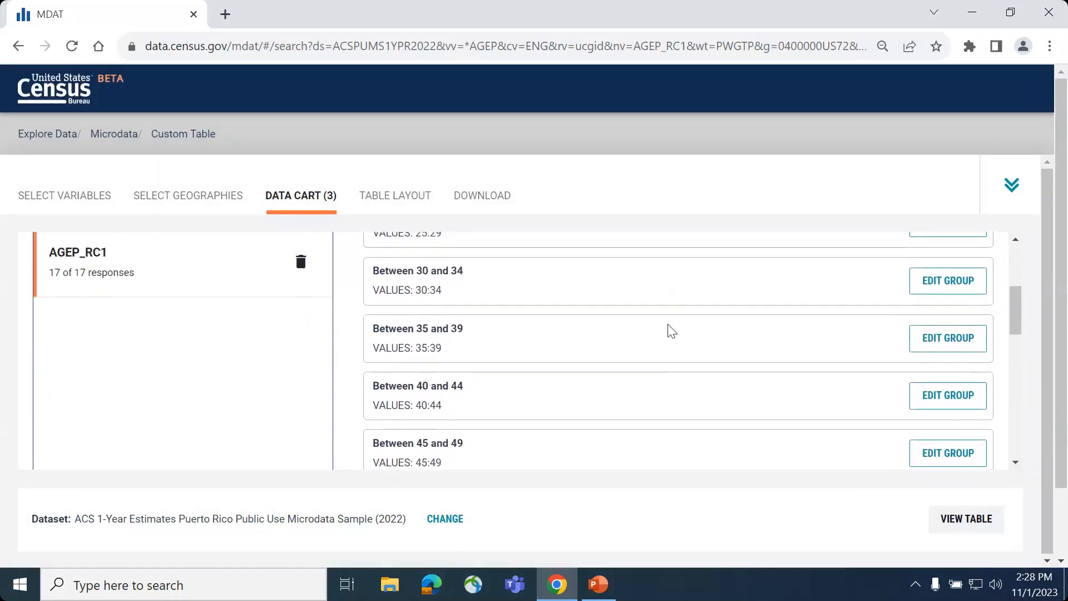
scroll(672, 331, up, 1)
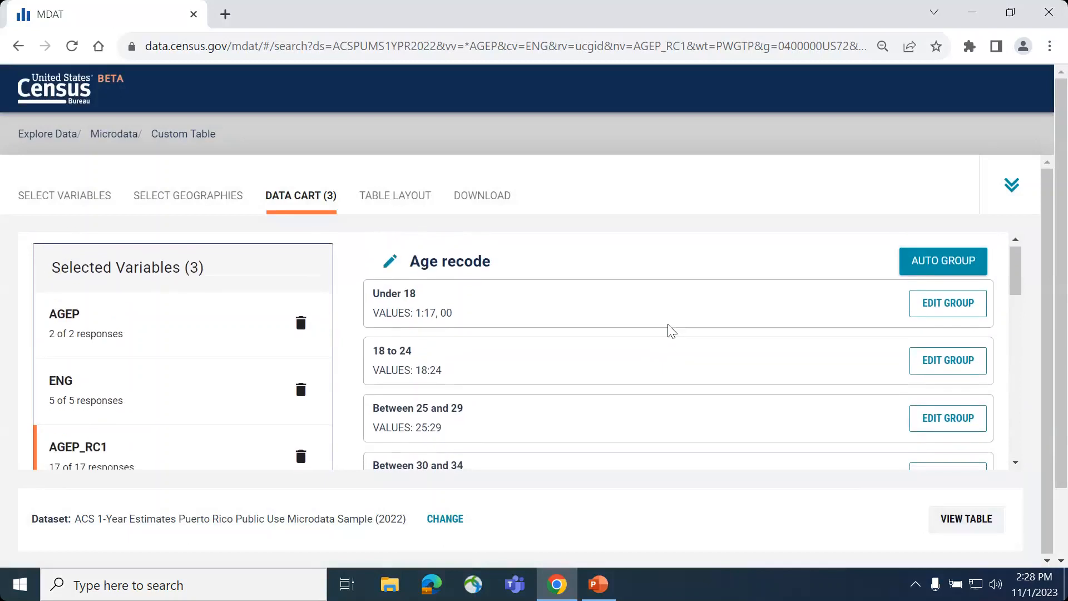
scroll(167, 395, down, 1)
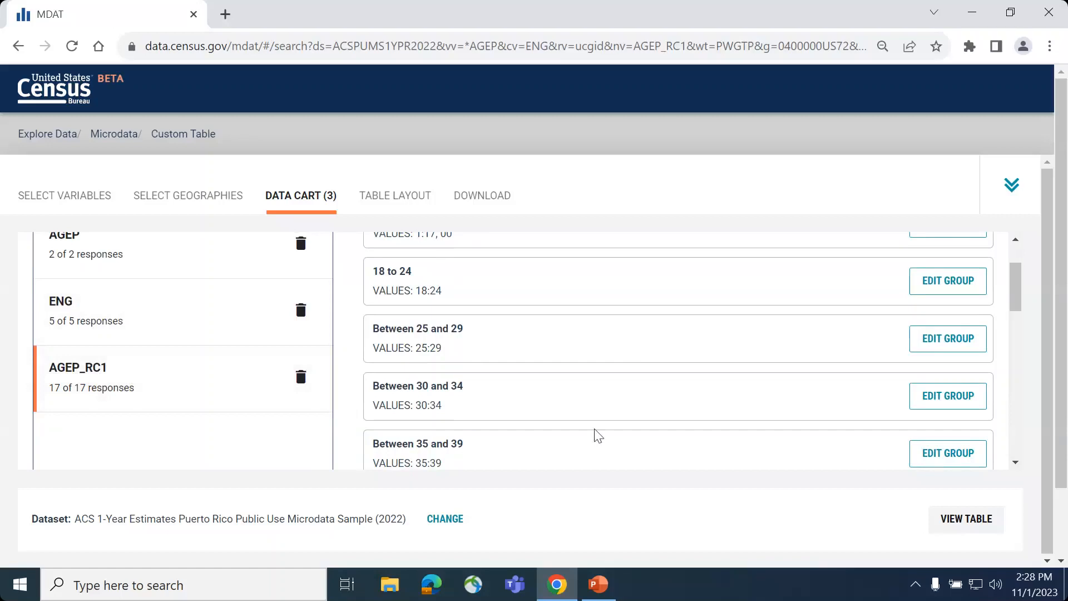
scroll(598, 435, up, 3)
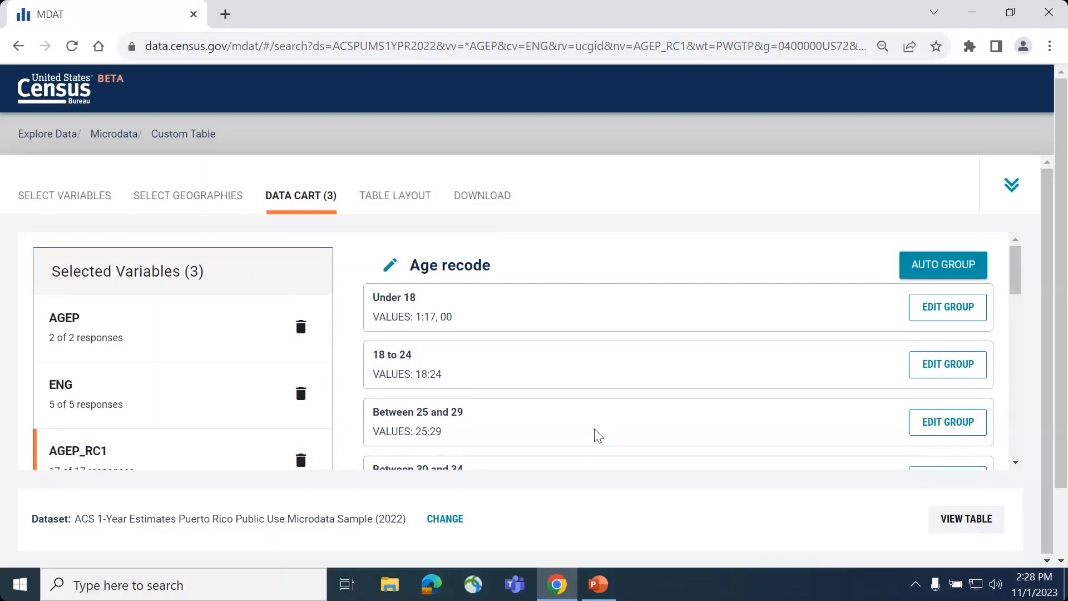
scroll(598, 436, down, 5)
scroll(598, 436, down, 8)
scroll(598, 435, down, 2)
scroll(599, 436, up, 15)
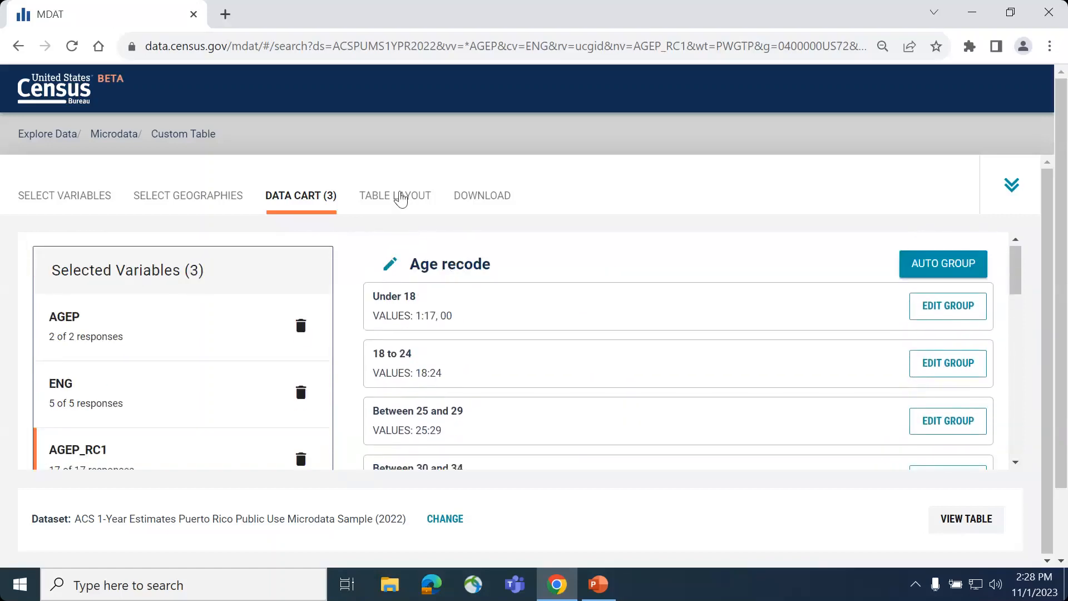
In the table layout, move Selected Geographies to the columns and AGEP_RC1 to the rows
click(400, 196)
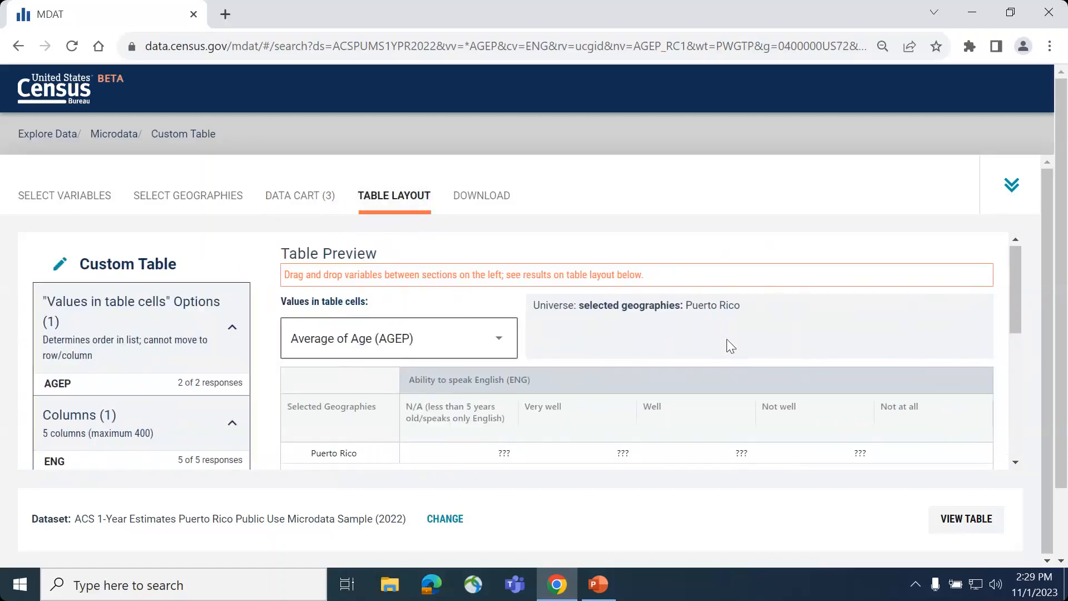
scroll(726, 339, down, 1)
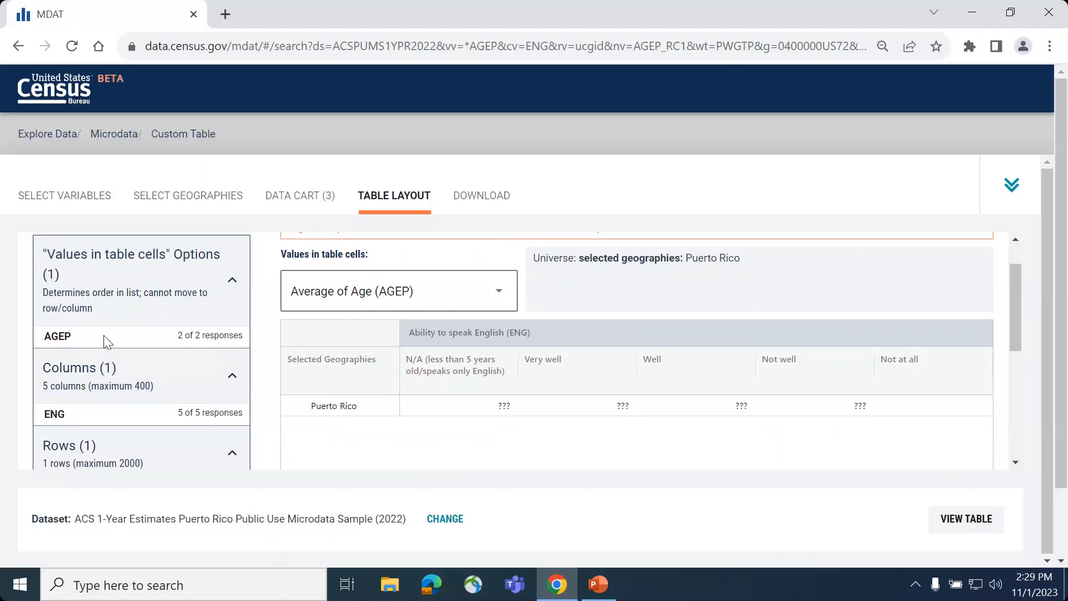
scroll(172, 432, down, 2)
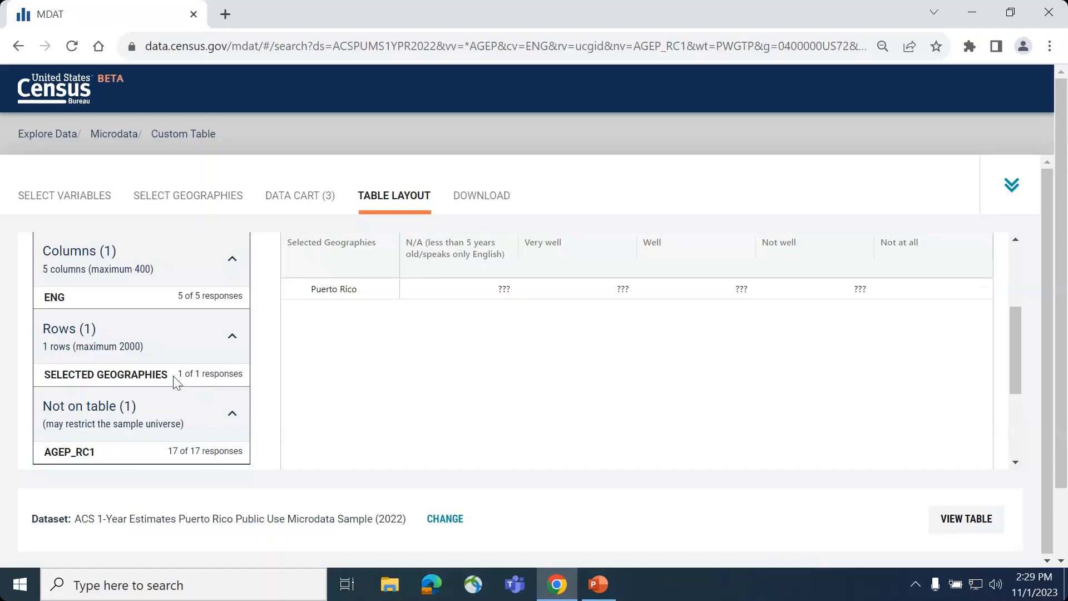
drag(172, 376, 176, 292)
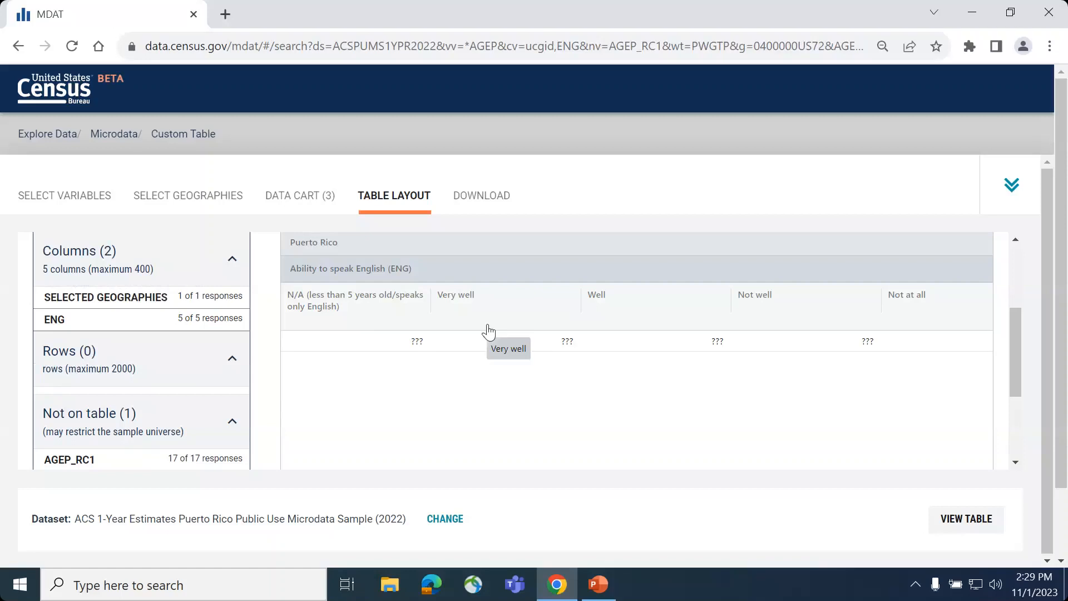
scroll(170, 445, down, 1)
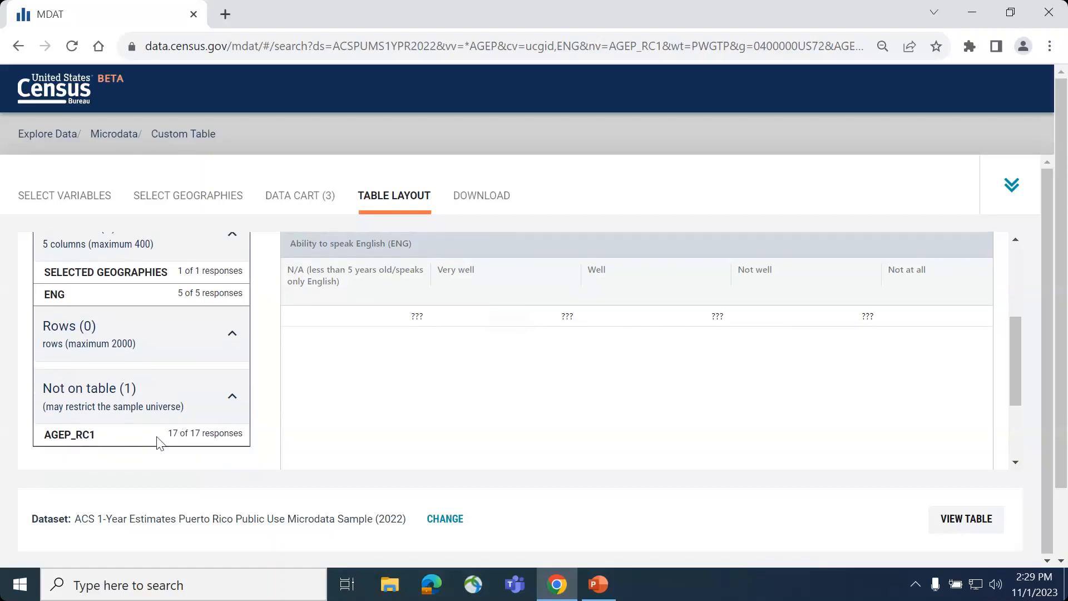
drag(139, 445, 139, 370)
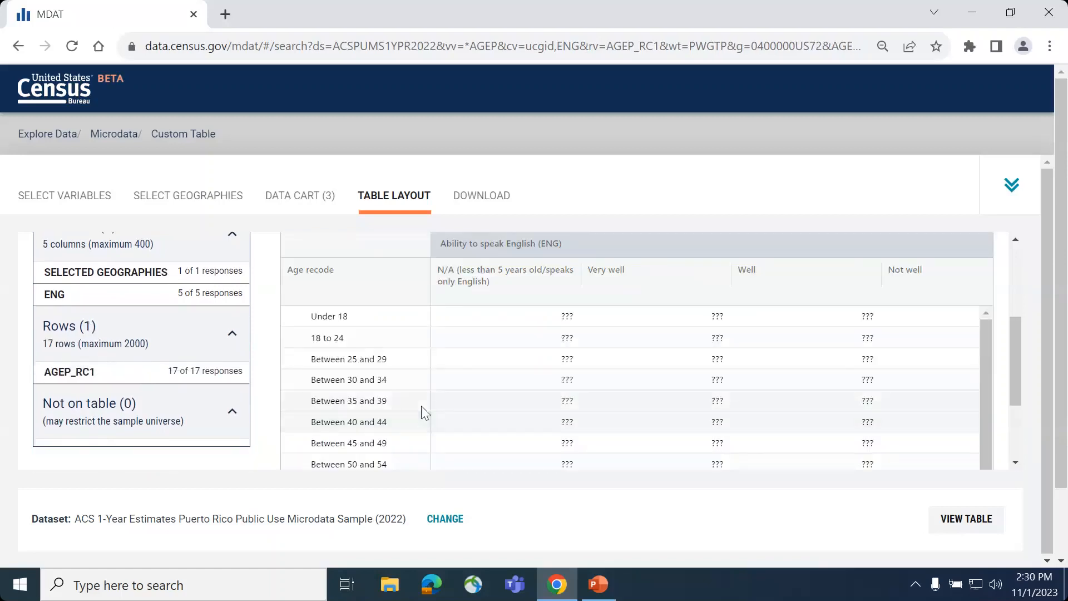
Change the values in the table cells to Count
scroll(422, 406, down, 3)
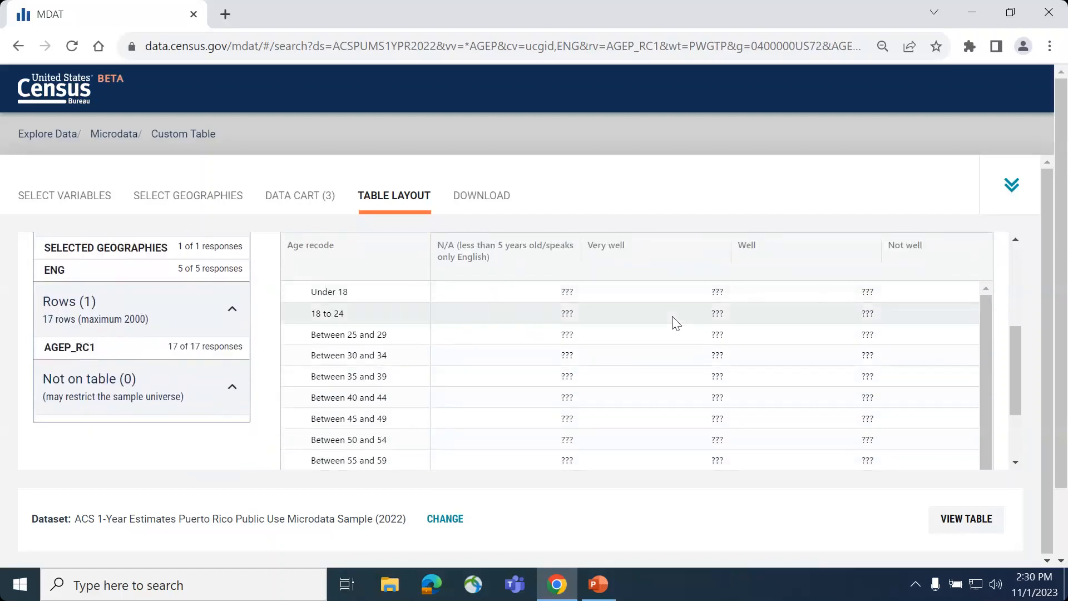
scroll(676, 323, up, 4)
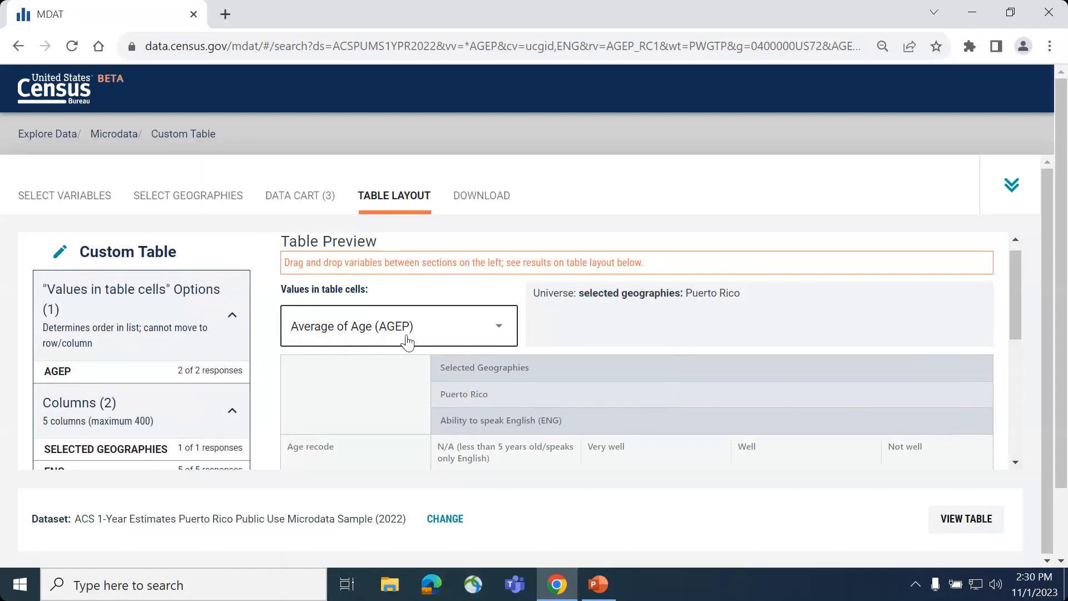
click(501, 333)
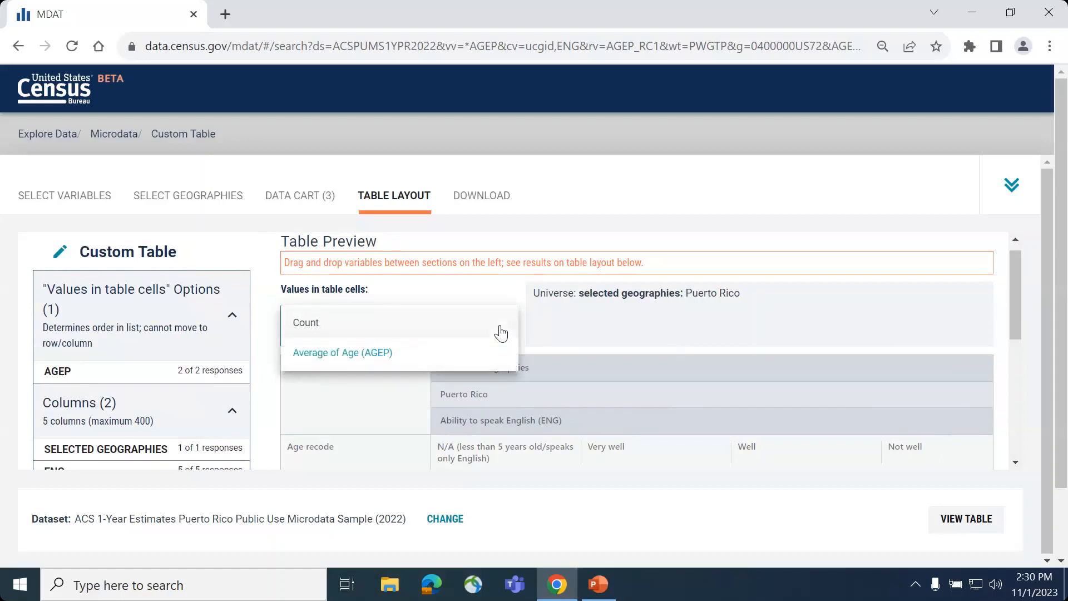
click(315, 328)
Examine the table preview's age group rows and ability-to-speak-English columns, including the totals
scroll(663, 386, down, 3)
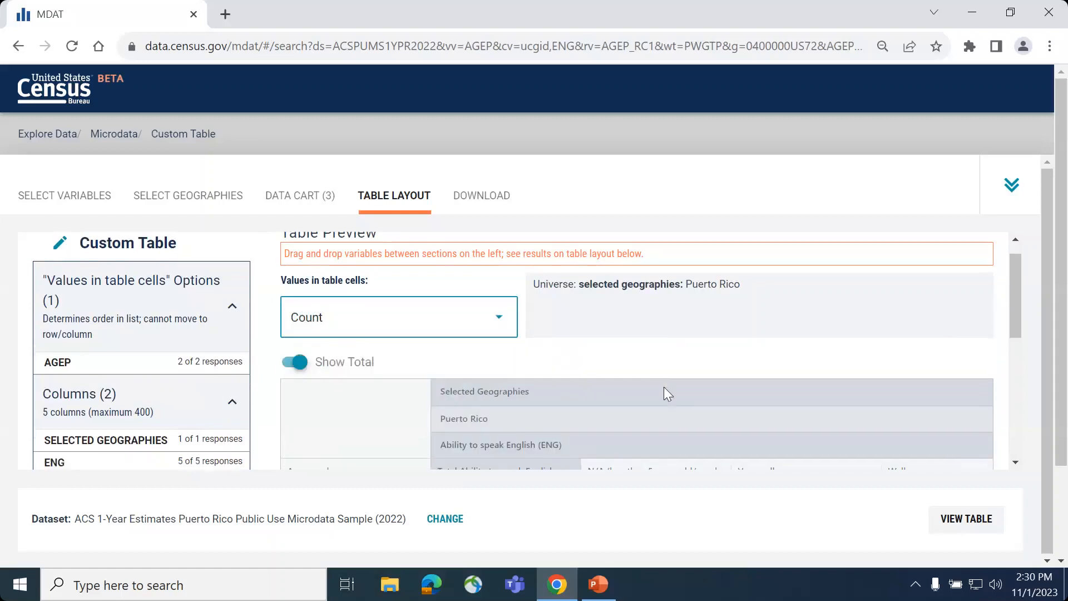
scroll(676, 415, right, 2)
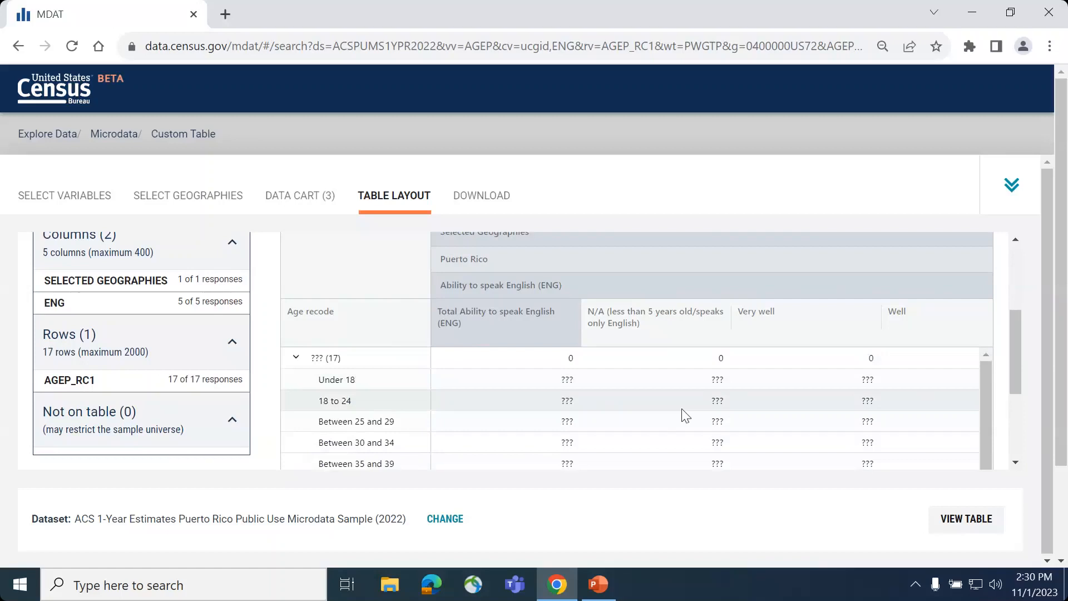
scroll(686, 415, right, 1)
scroll(686, 416, left, 3)
scroll(685, 416, up, 3)
scroll(686, 415, down, 5)
scroll(685, 415, up, 3)
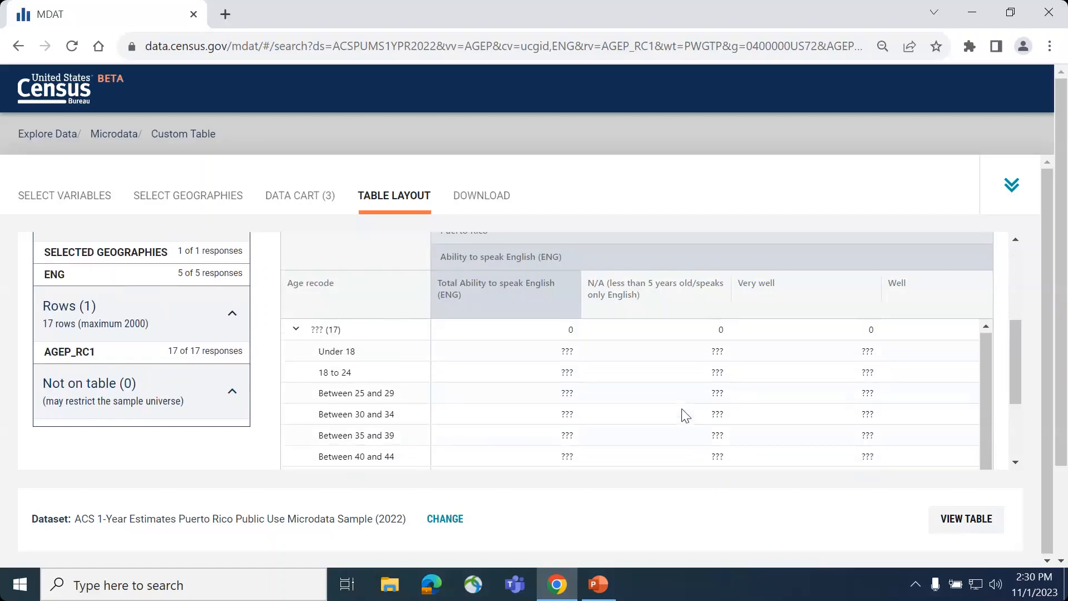
scroll(684, 415, up, 1)
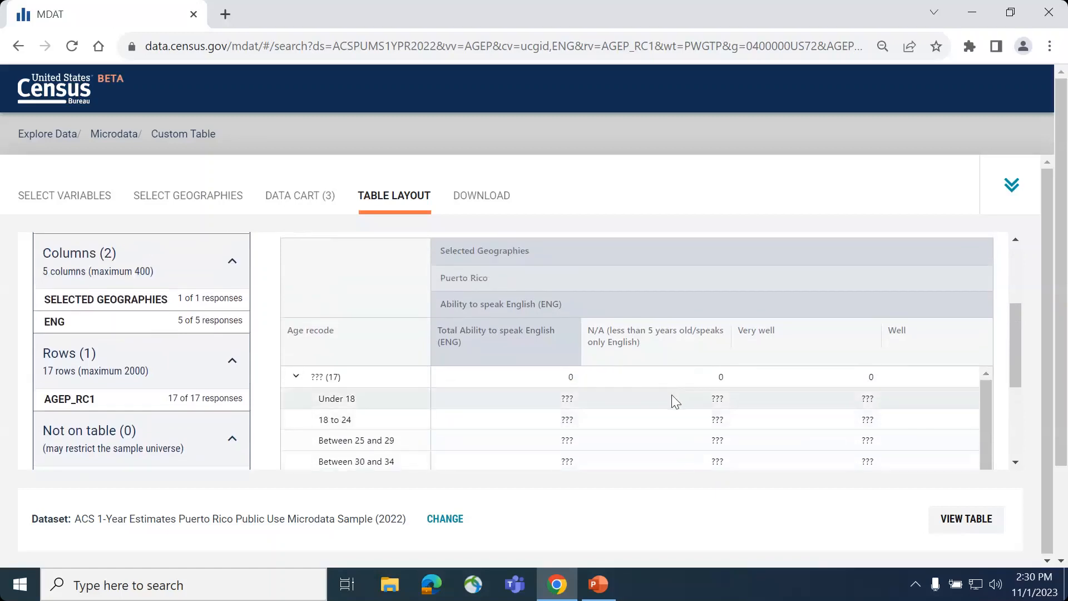
Generate the custom table and bring its age group rows into view
click(942, 523)
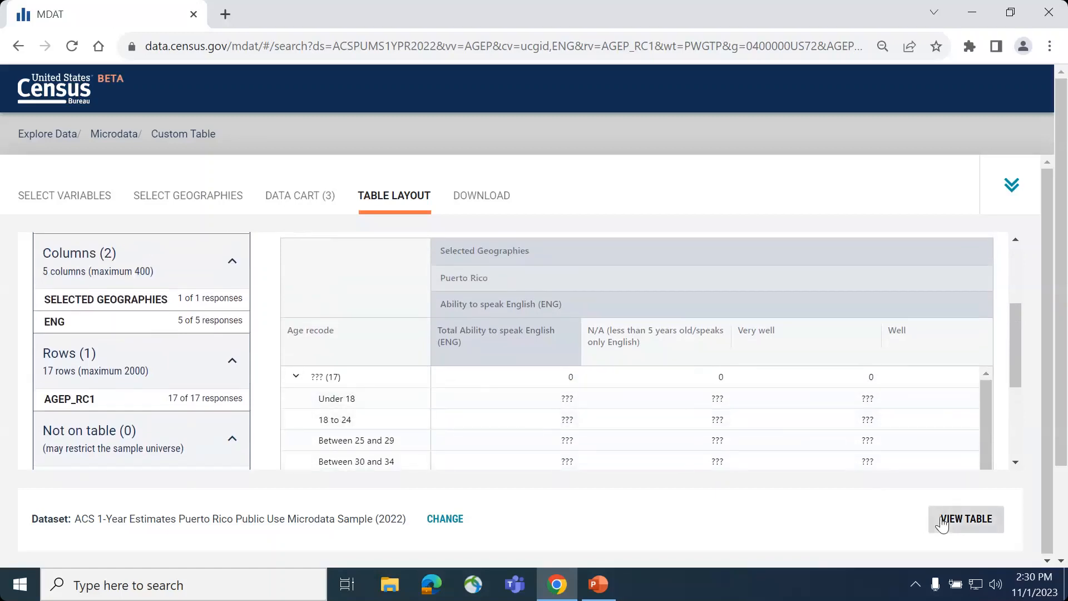
scroll(650, 423, down, 3)
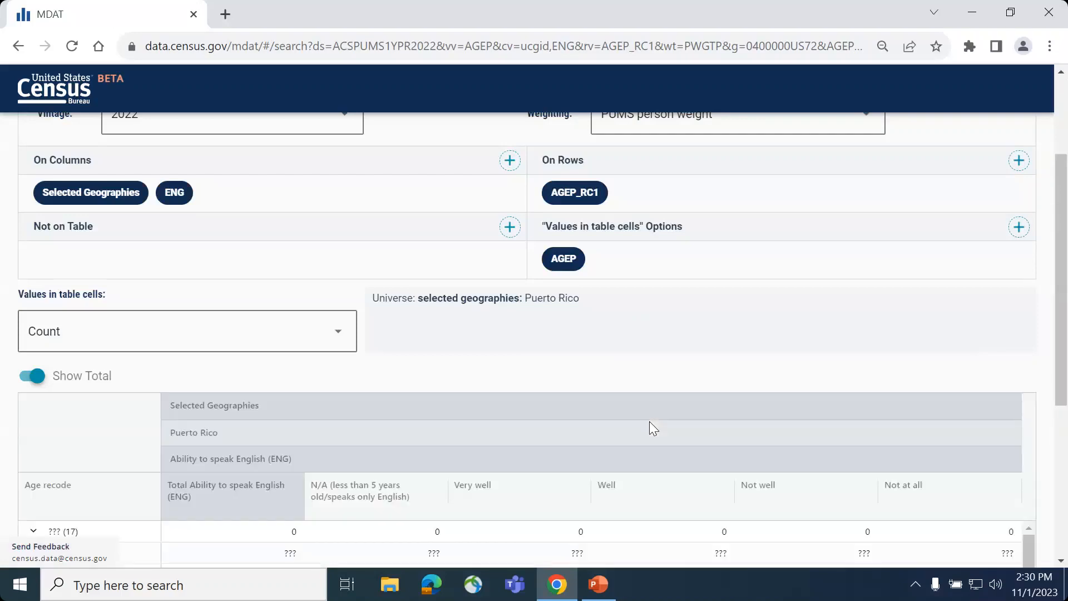
Check the custom table's unfilled cells and reload the page to load its counts
scroll(650, 422, down, 4)
scroll(649, 421, down, 1)
scroll(649, 422, up, 1)
scroll(473, 361, up, 3)
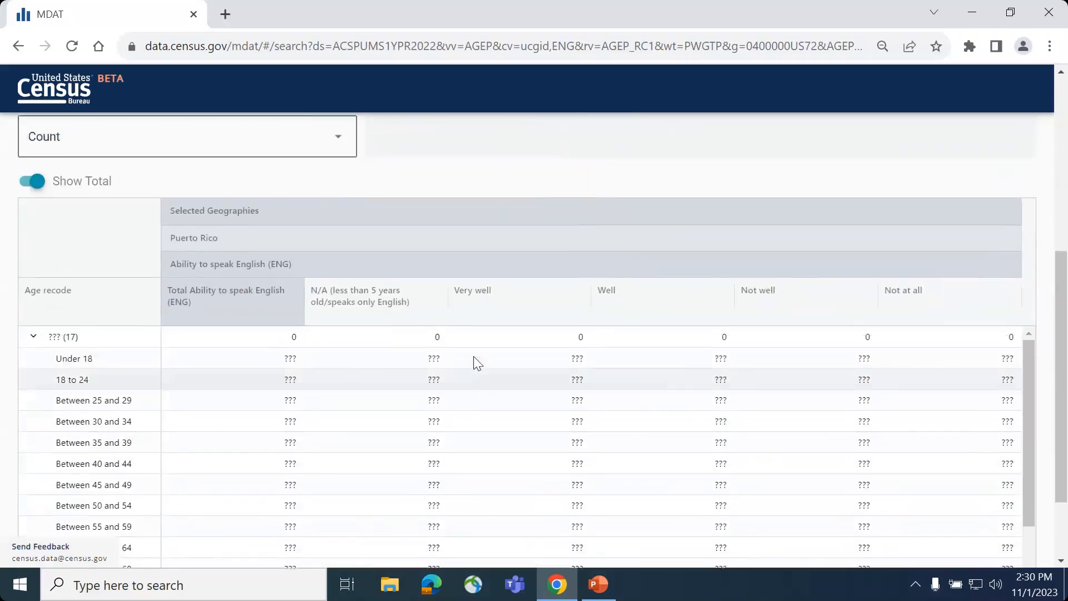
scroll(473, 360, up, 2)
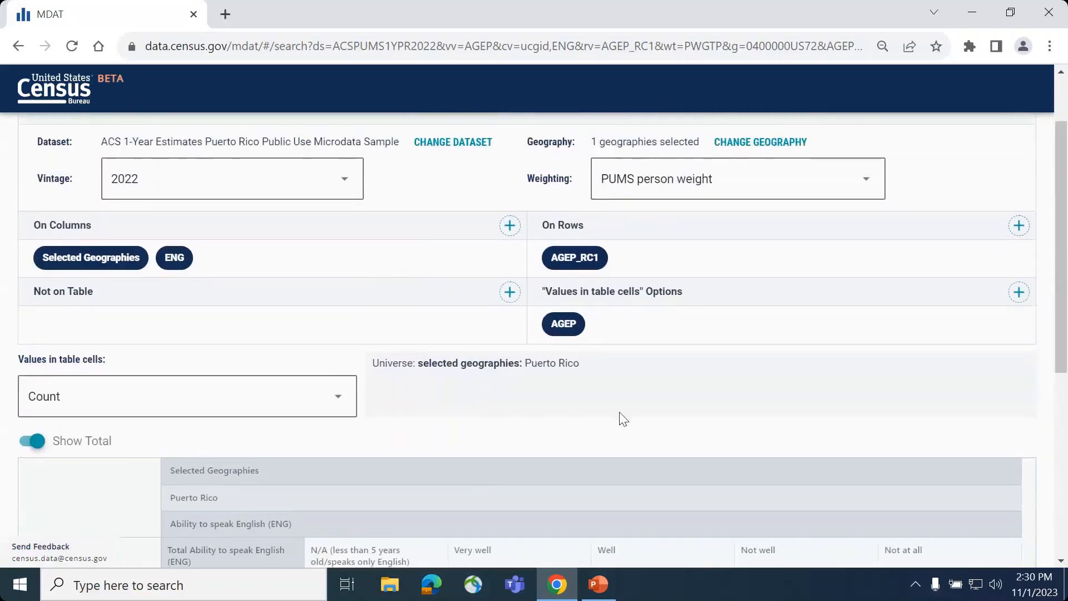
scroll(613, 287, up, 1)
click(78, 48)
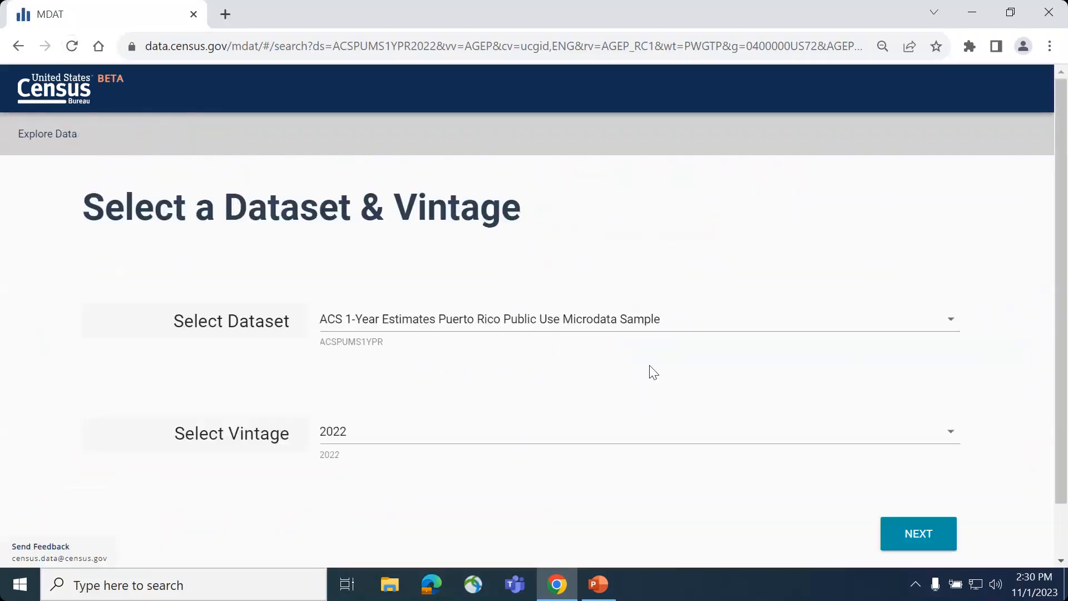
Examine the Puerto Rico counts by age group and ability to speak English, from the total row down to Between 95 and 99
scroll(555, 372, down, 7)
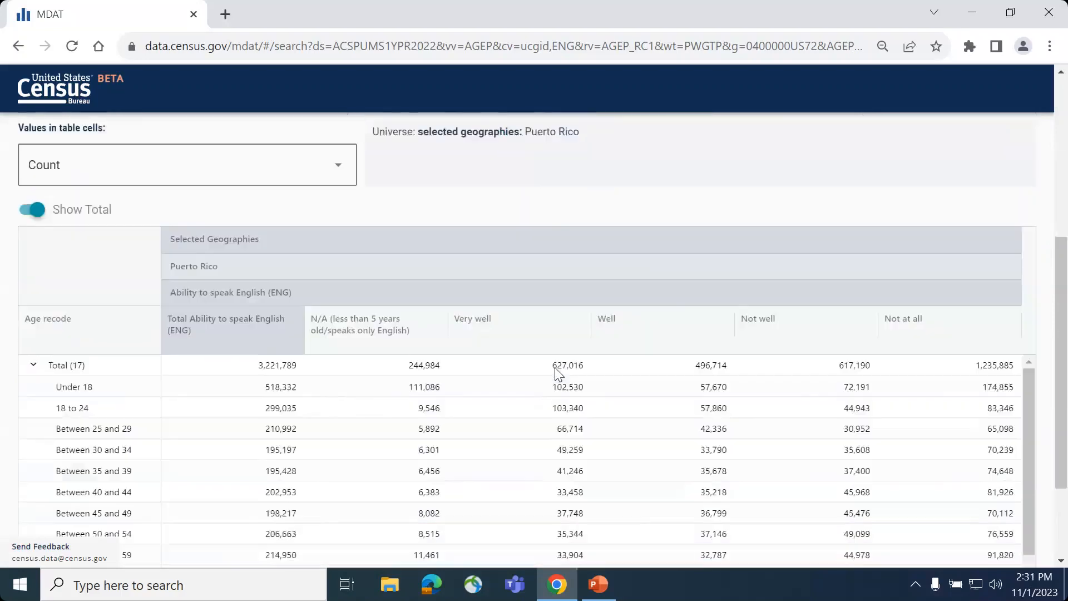
scroll(558, 374, up, 1)
scroll(595, 196, down, 2)
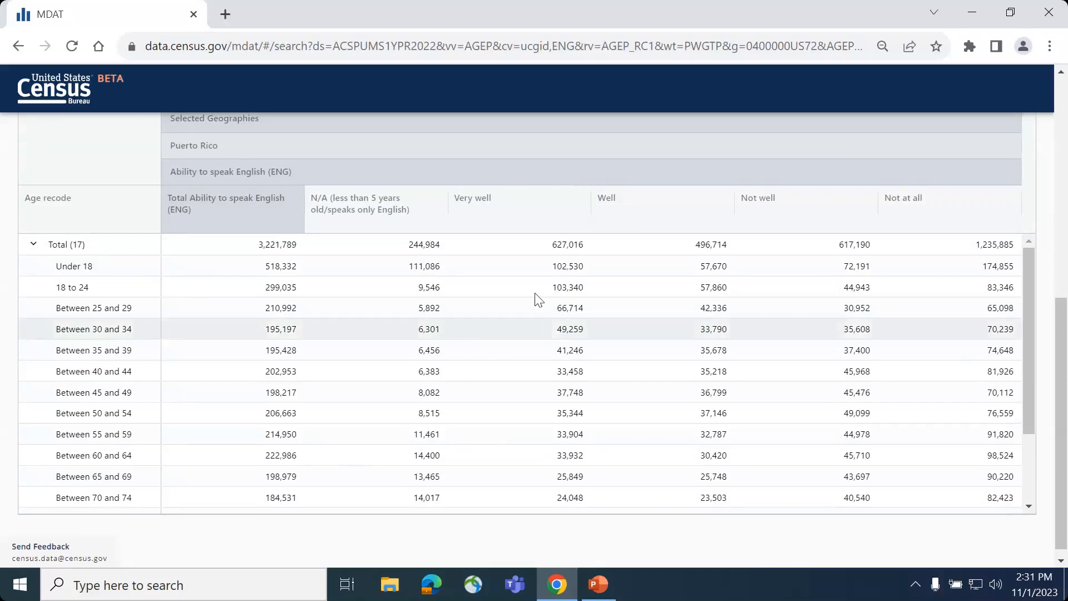
scroll(460, 363, up, 1)
scroll(459, 363, down, 1)
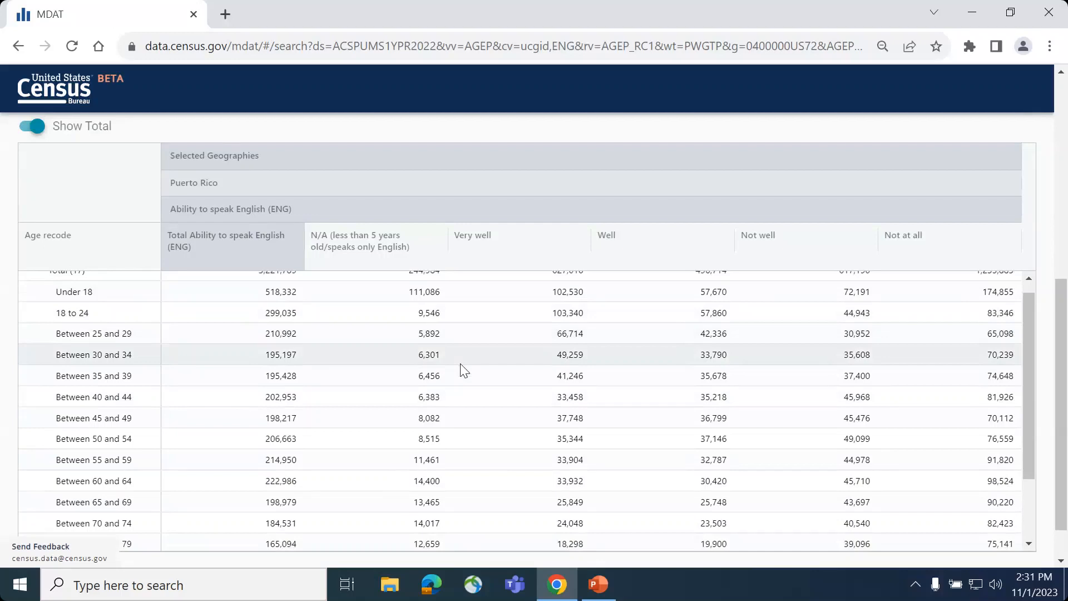
scroll(459, 367, up, 1)
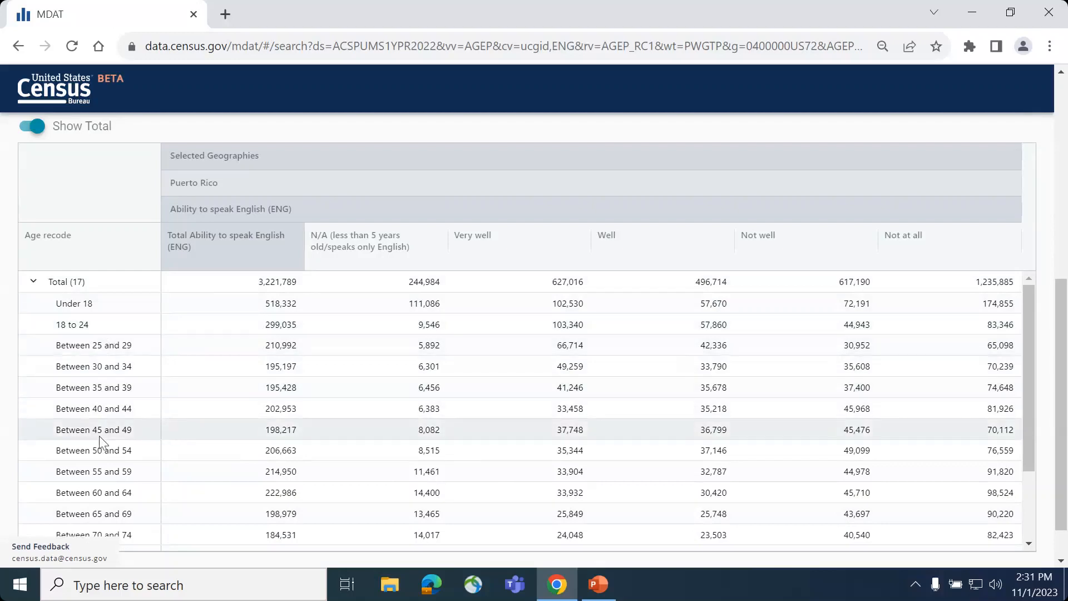
scroll(99, 436, down, 1)
scroll(99, 436, up, 1)
scroll(744, 381, up, 1)
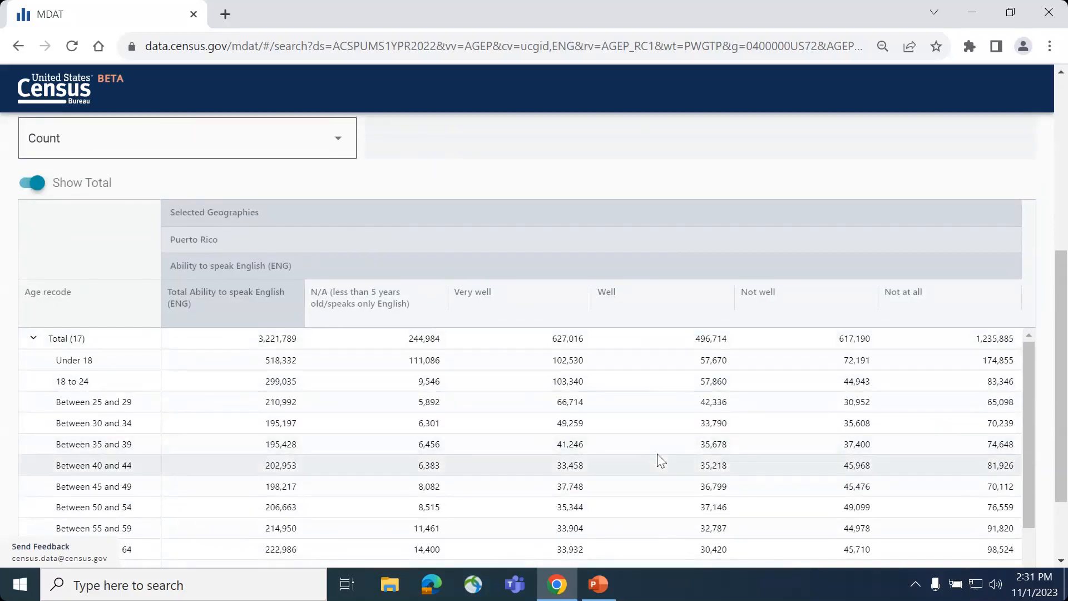
scroll(657, 453, down, 2)
scroll(657, 453, down, 2)
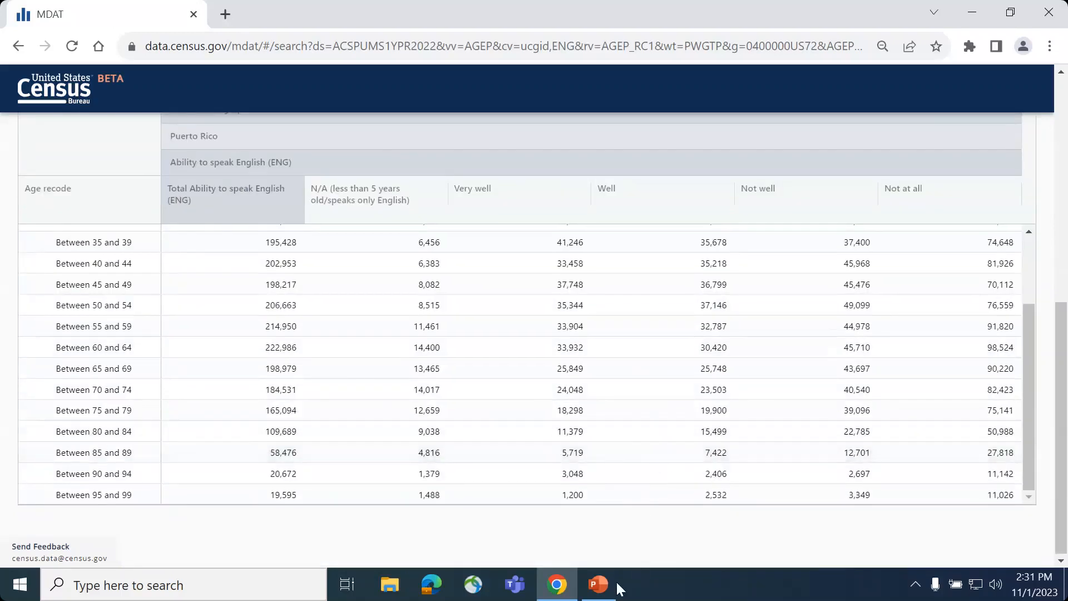
Switch to the PowerPoint presentation and start the slide show from the current slide
click(598, 584)
click(95, 115)
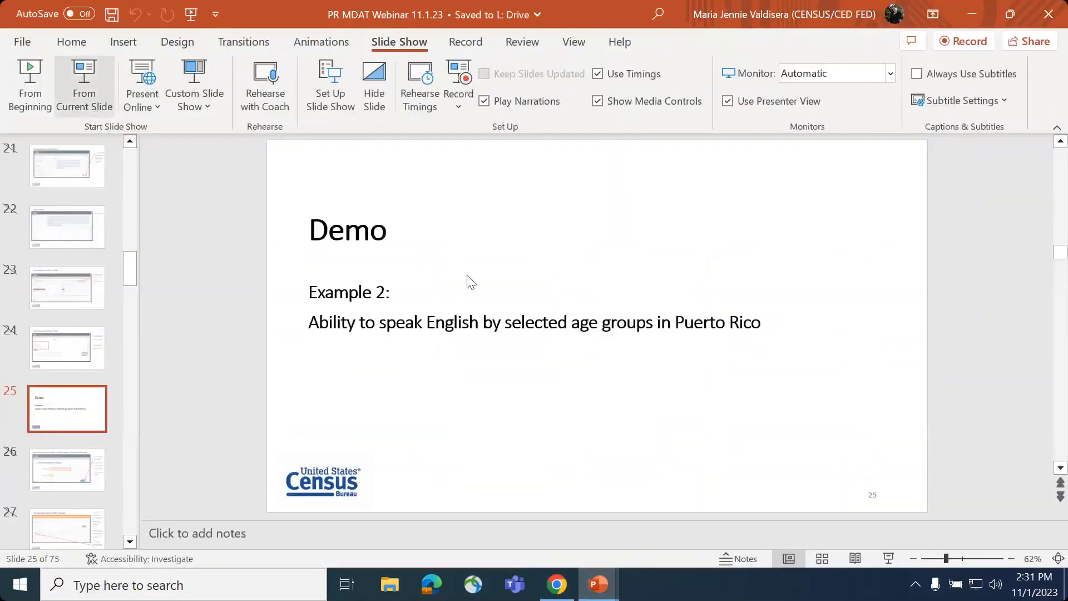
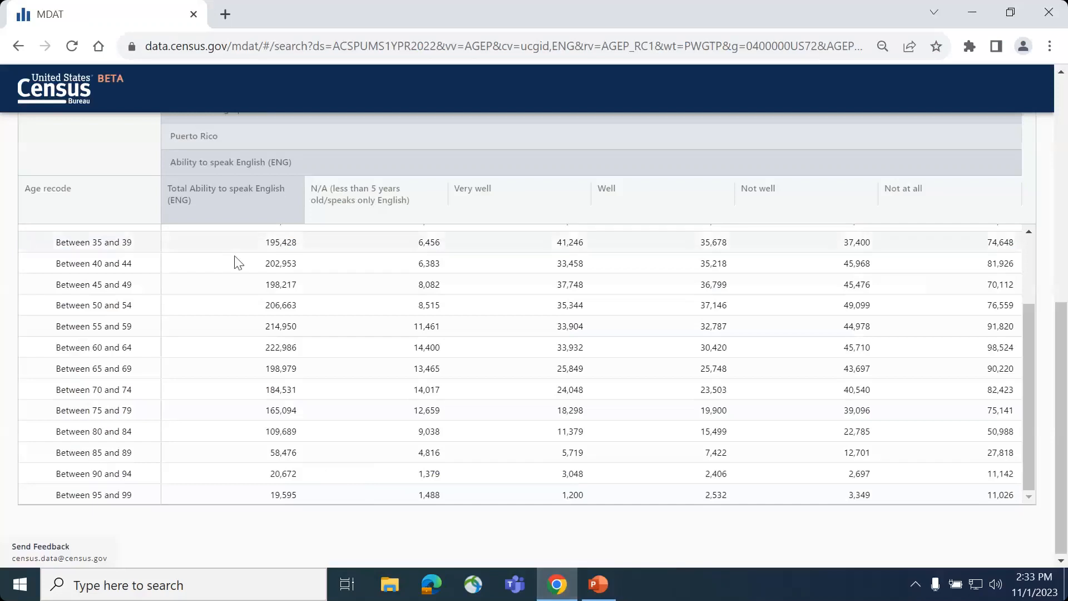
Start a new microdata table using the ACS 1-Year Estimates Puerto Rico Public Use Microdata Sample dataset, vintage 2022
scroll(236, 262, up, 7)
scroll(236, 261, up, 3)
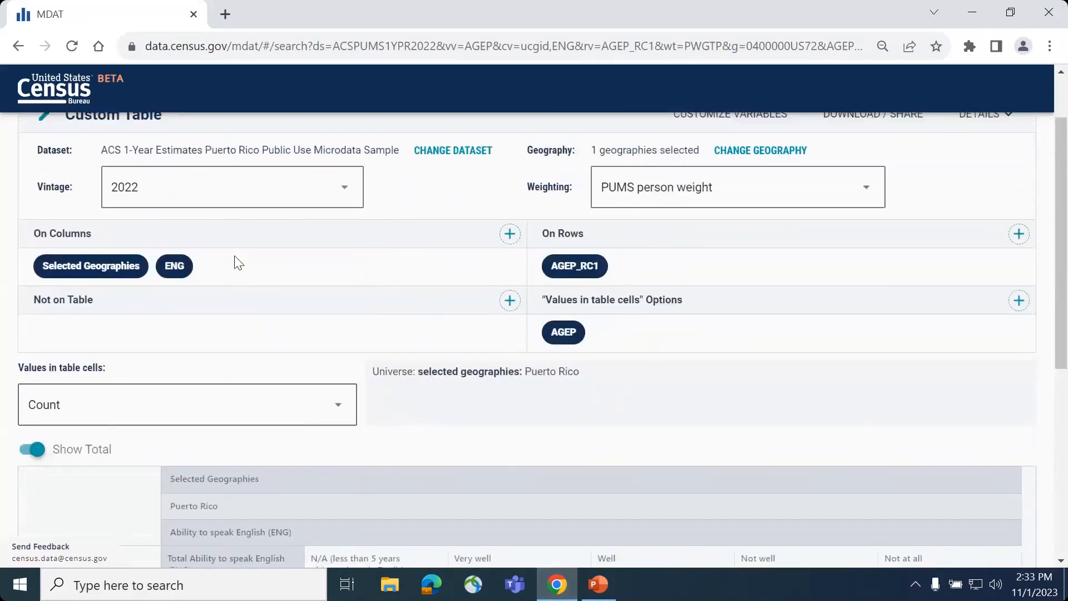
click(119, 135)
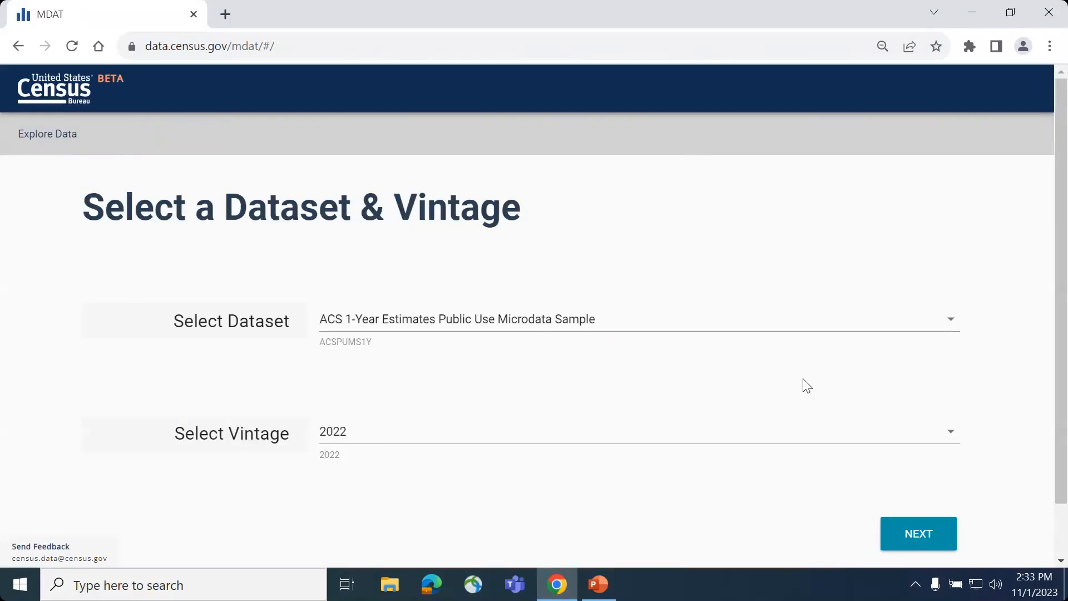
click(952, 322)
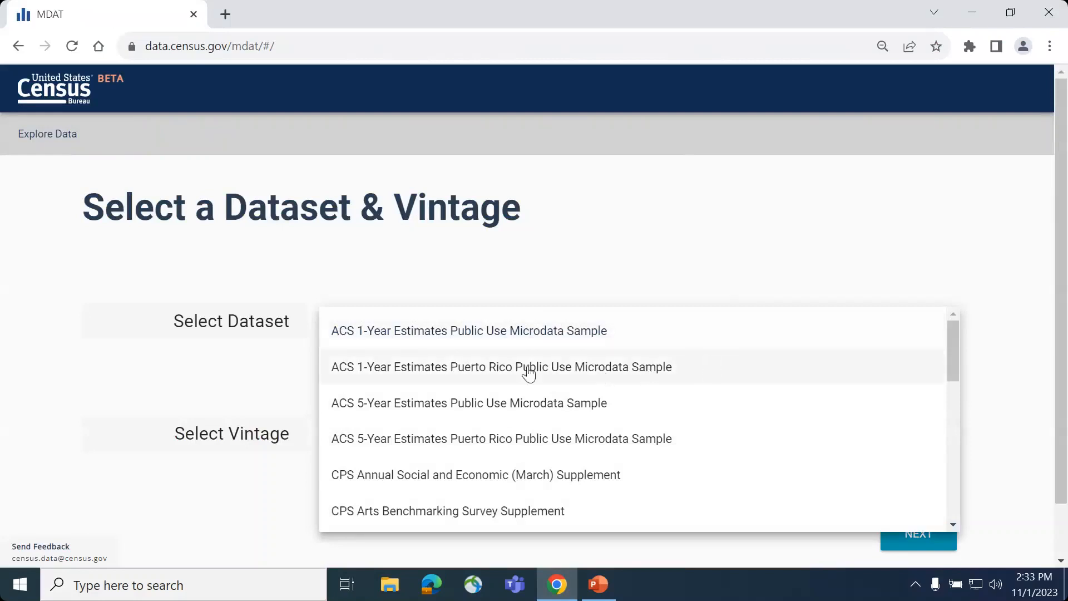
click(557, 374)
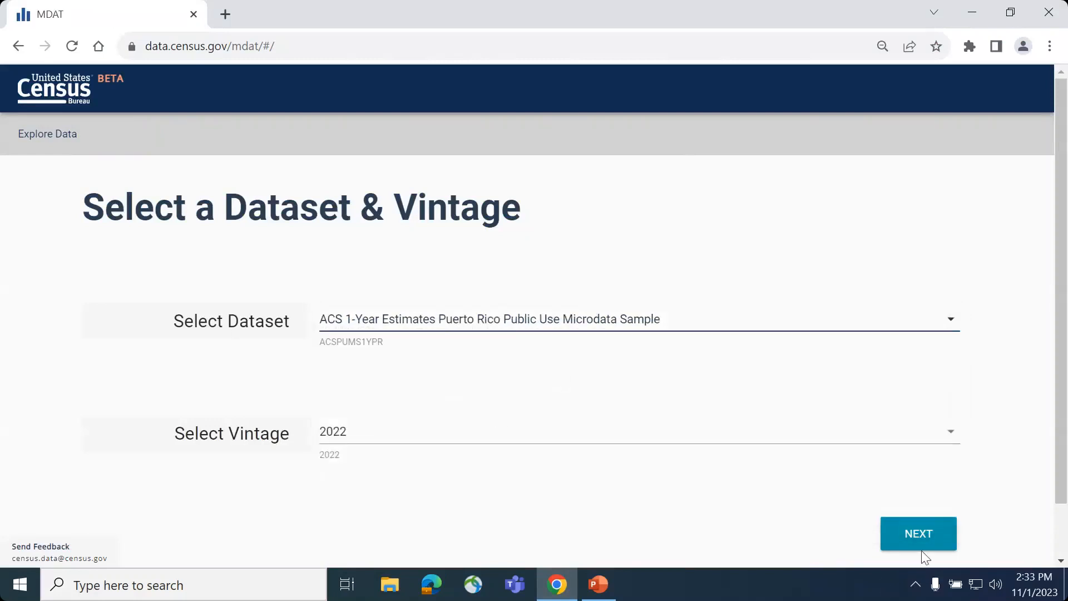
click(919, 535)
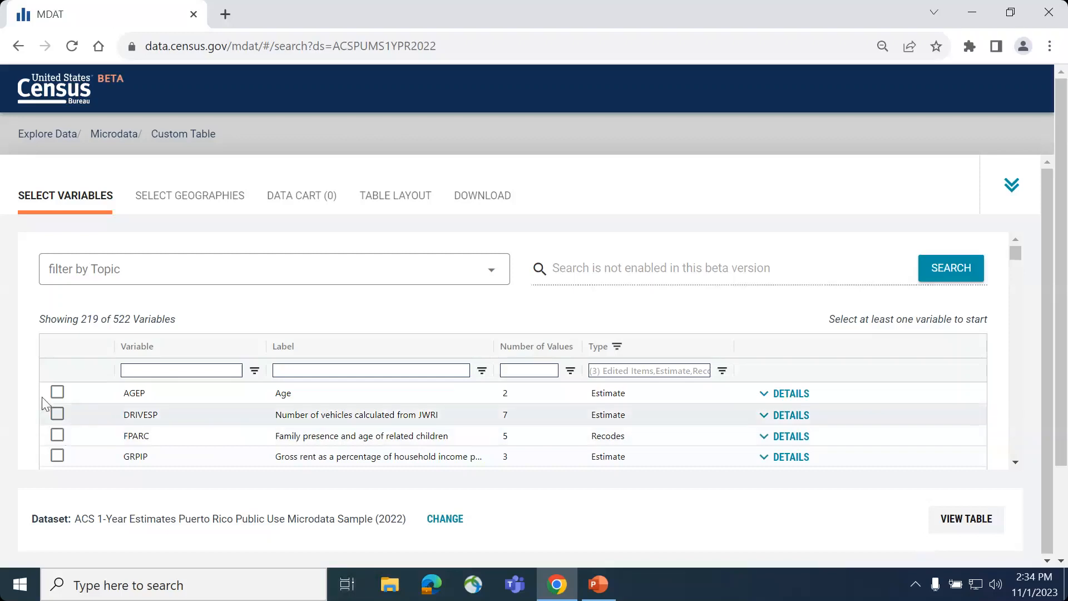
Select the Age (AGEP) variable, and filter the labels by "poverty" to select Income-to-poverty ratio recode (POVPIP)
click(57, 393)
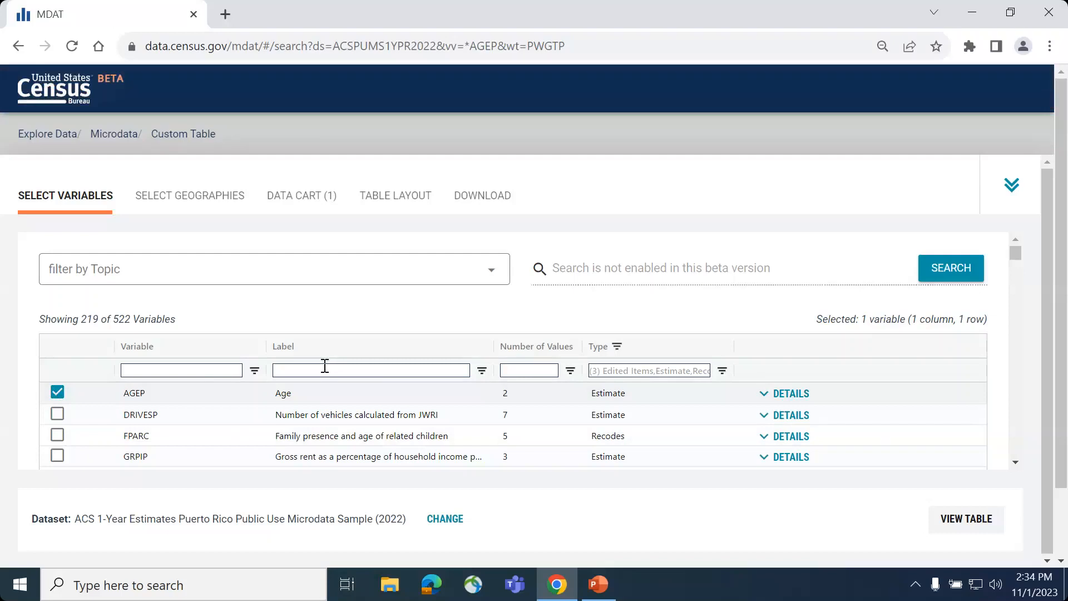
click(325, 371)
text(poverty)
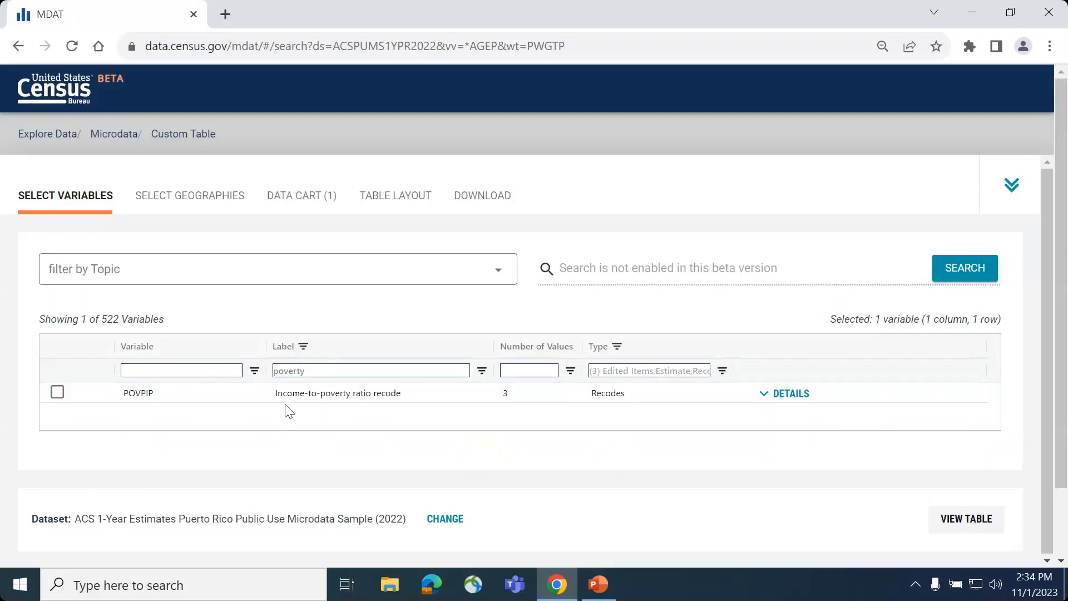
click(58, 393)
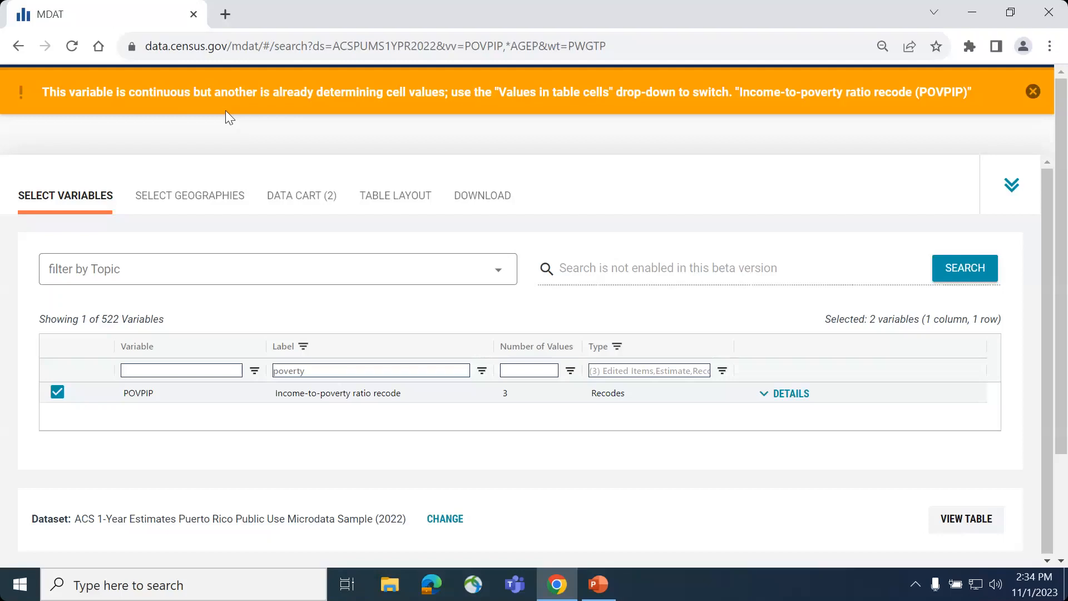
Replace the label filter with "sex" and select the SEX variable
drag(326, 375, 268, 383)
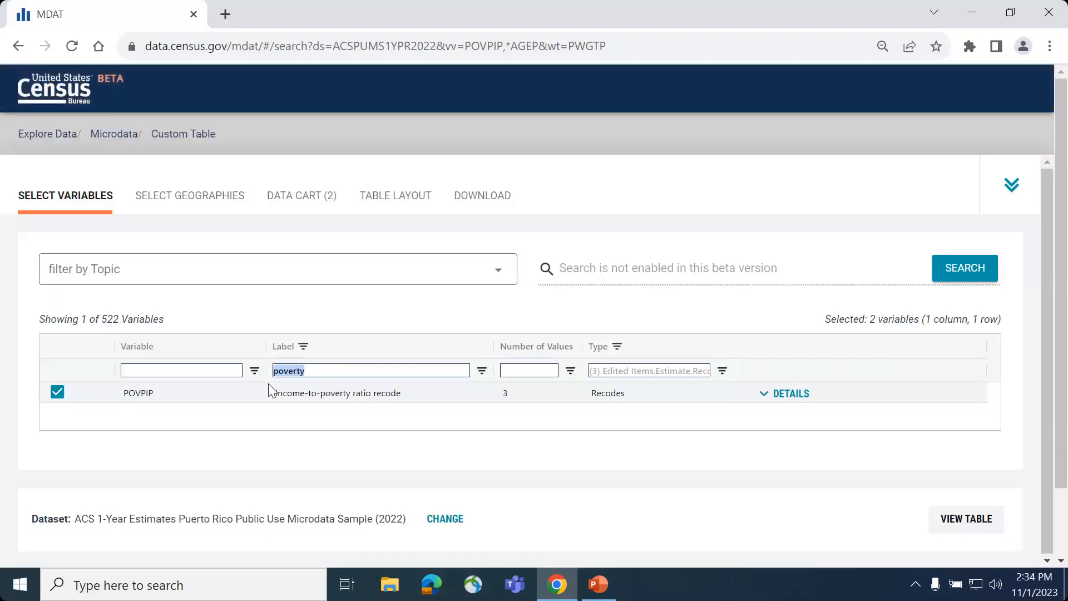
key(BackSpace)
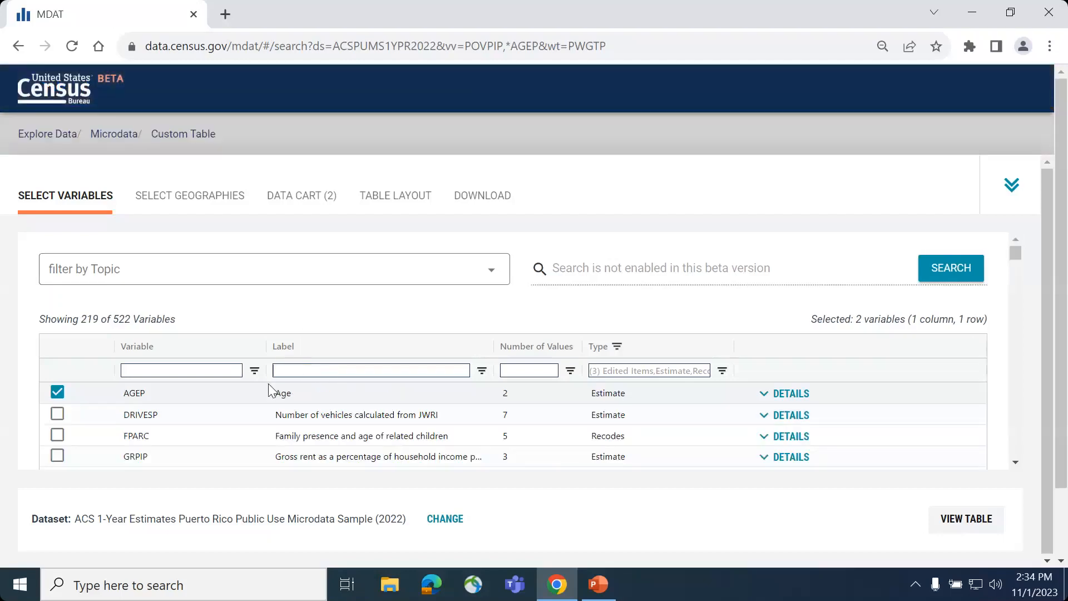
text(sex)
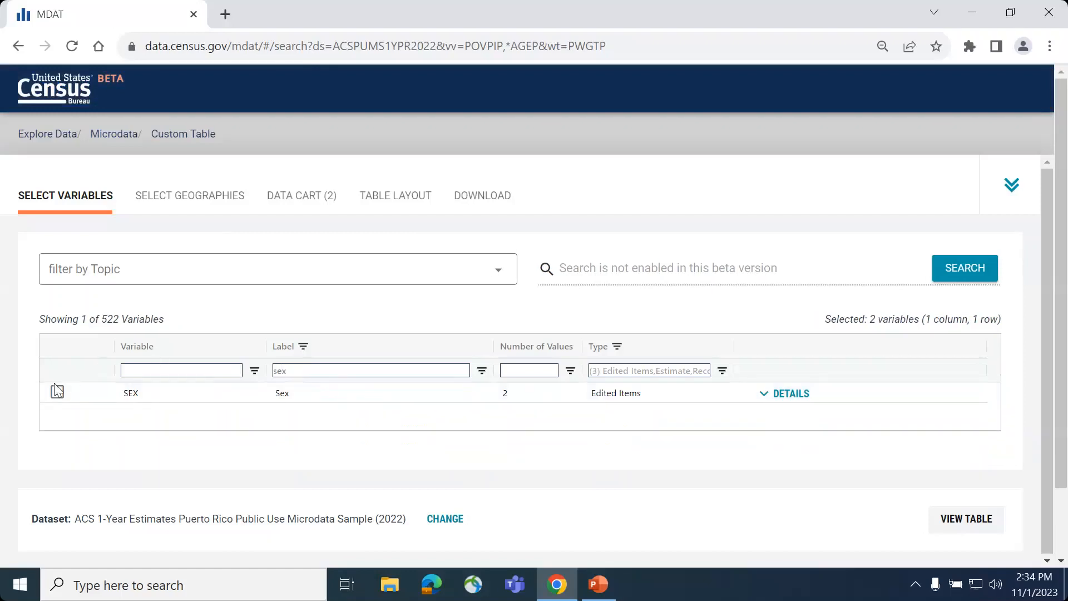
click(57, 393)
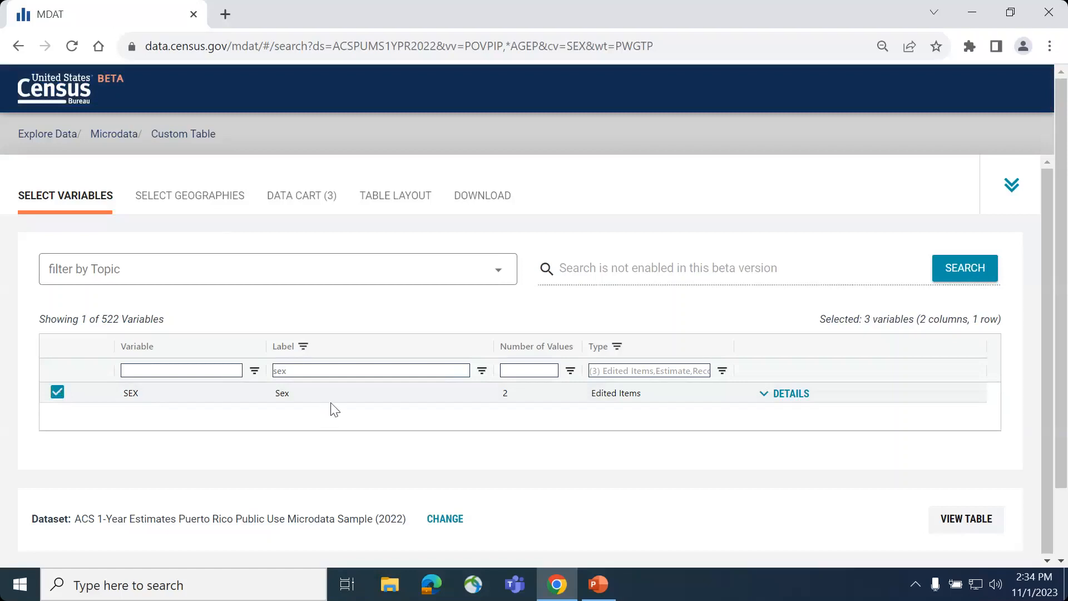
Select Puerto Rico's two Public Use Microdata Areas as geographies: Carr 3 (Noreste) and Humacao, Yabucoa & Naguabo Municipios--Carr 53
click(222, 203)
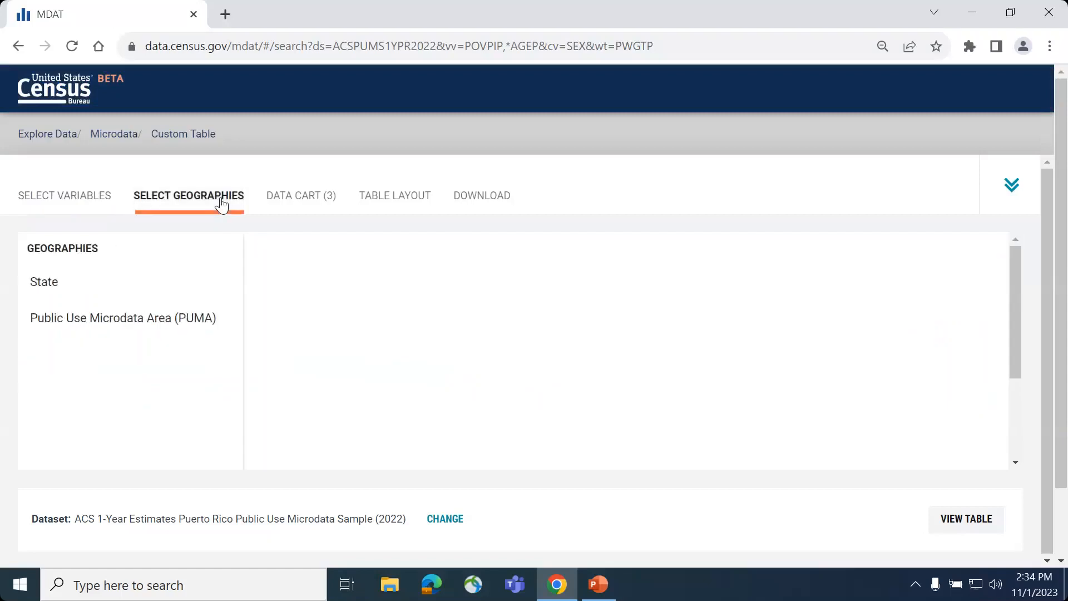
click(158, 315)
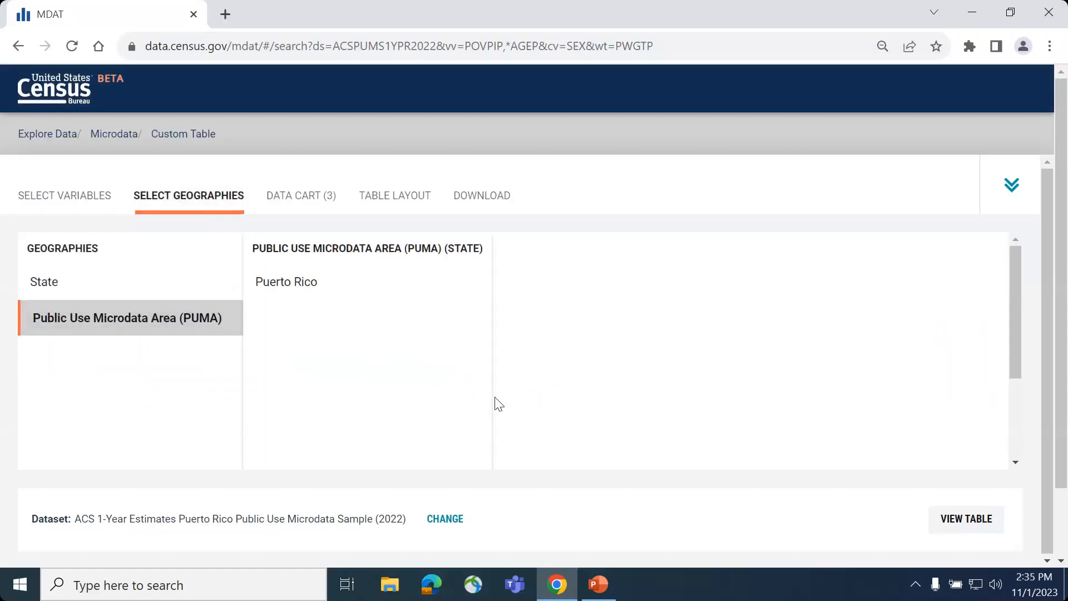
click(300, 289)
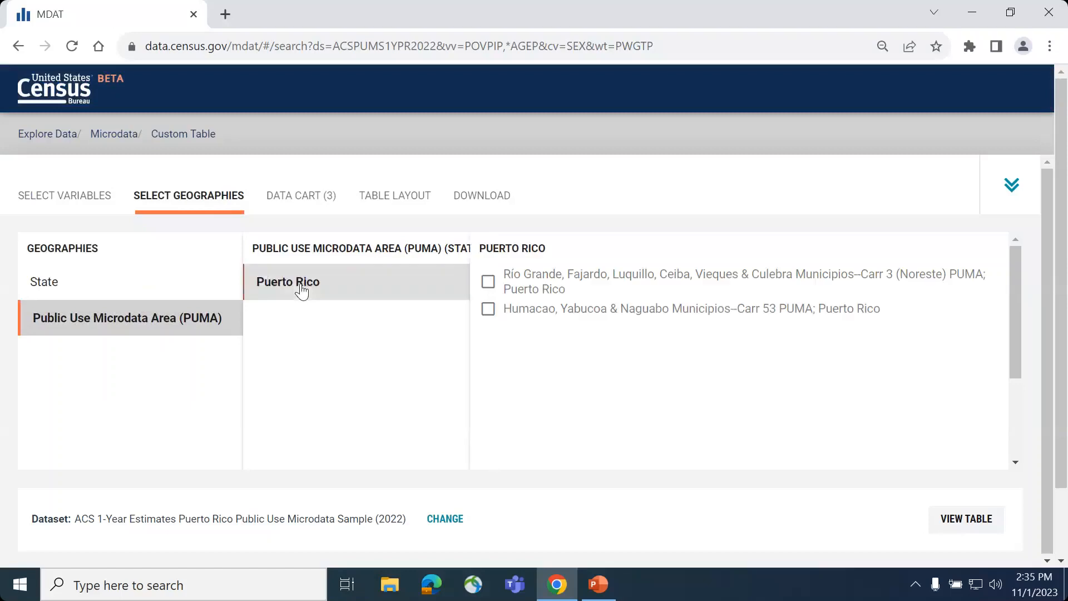
click(488, 282)
click(488, 308)
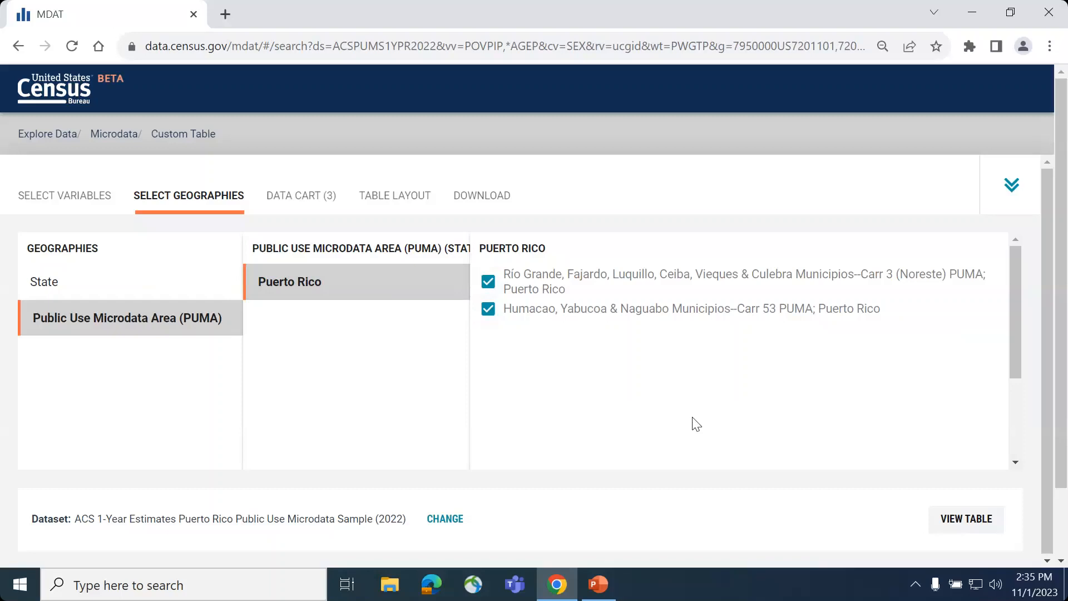
In the data cart, create a custom group for the income-to-poverty ratio (POVPIP) labelled "Below Poverty"
click(319, 206)
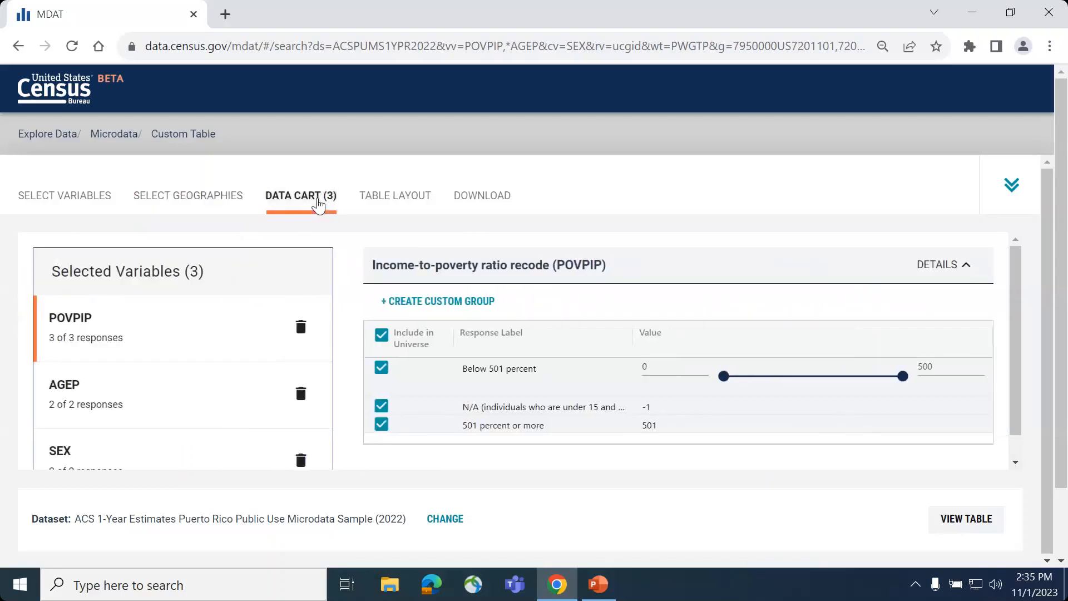
scroll(690, 308, down, 1)
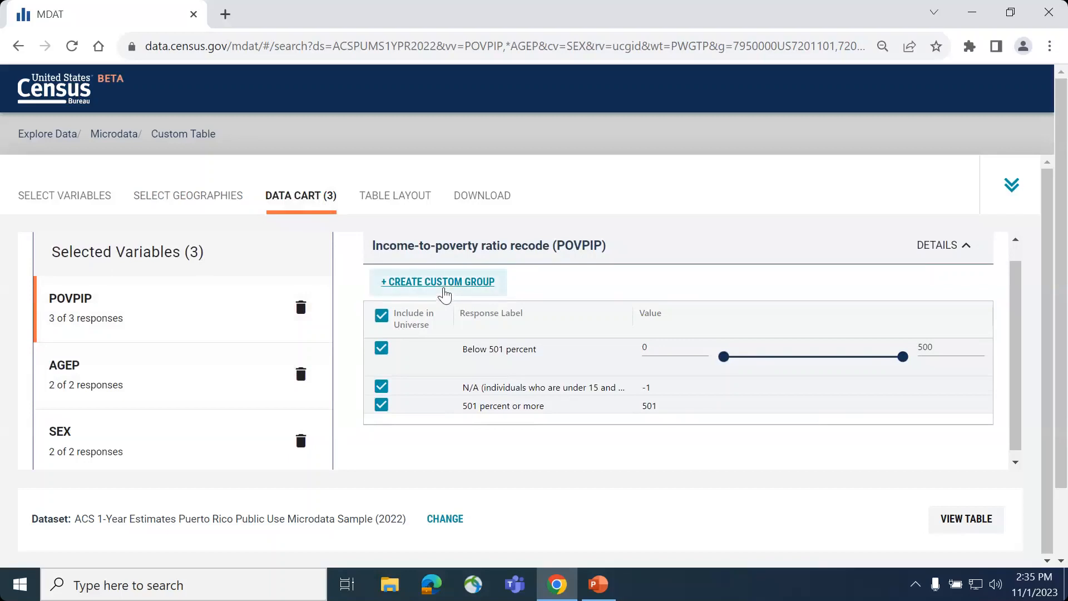
click(445, 282)
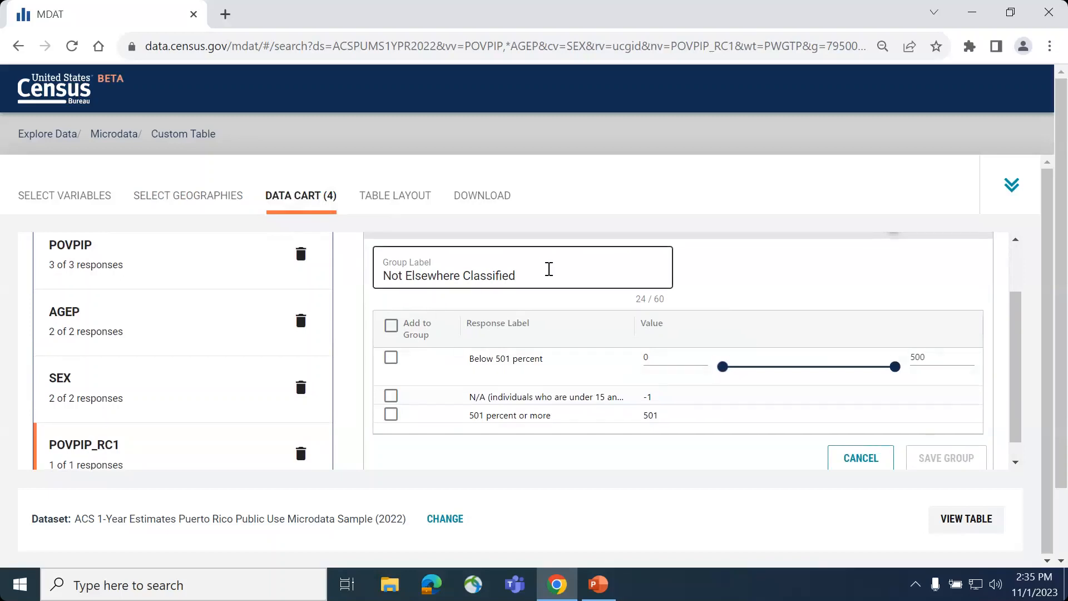
drag(548, 269, 373, 288)
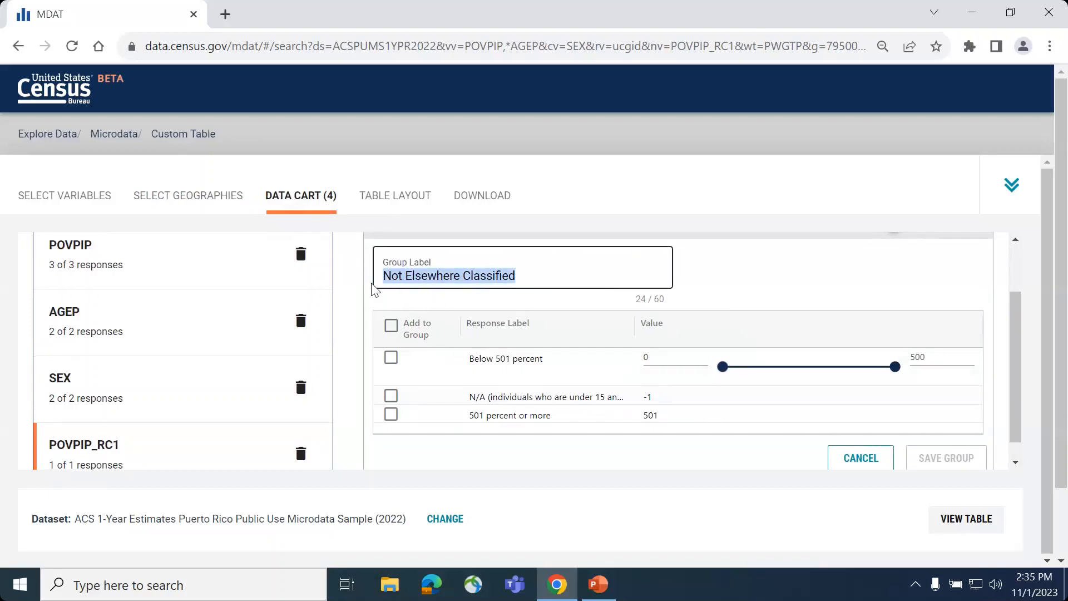
text(Below )
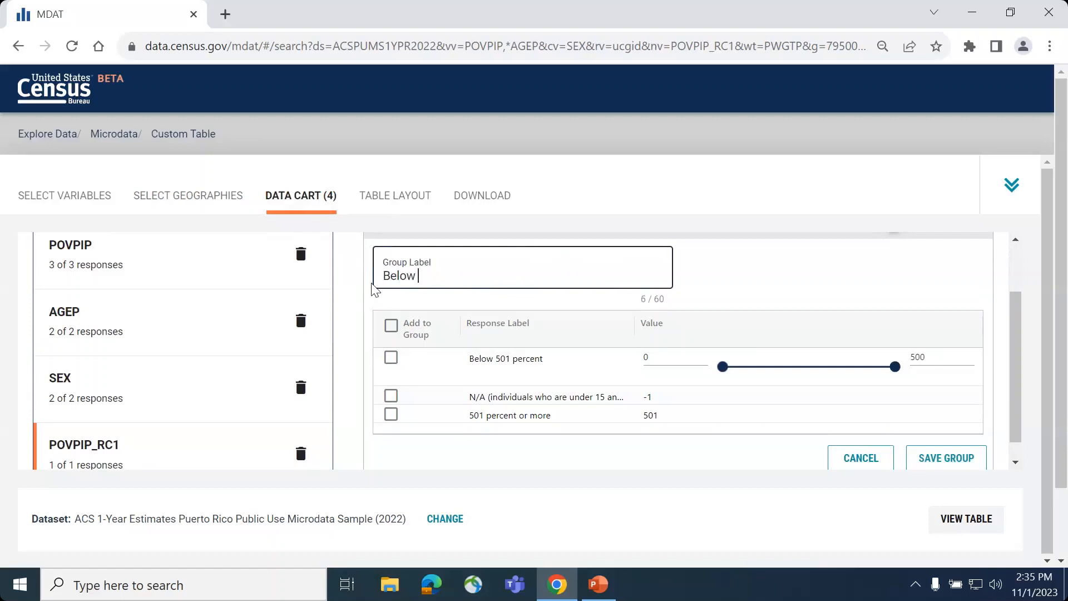
text(Poverty)
Add the "Below 501 percent" response to the Below Poverty group with an upper value of 99, and save the group
click(398, 355)
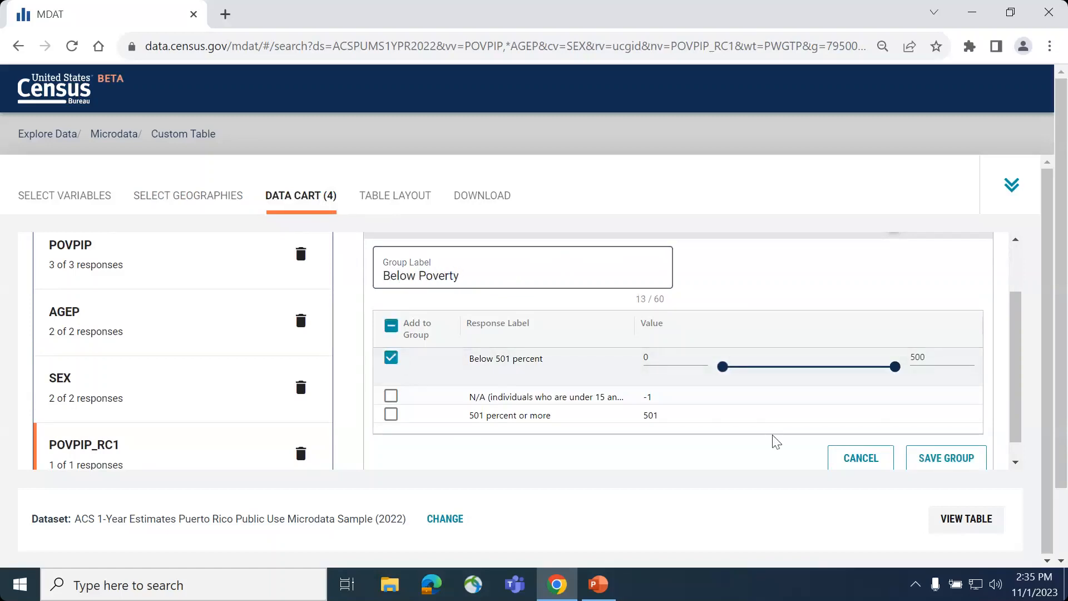
click(933, 359)
key(BackSpace)
key(BackSpace)
key(BackSpace)
text(99)
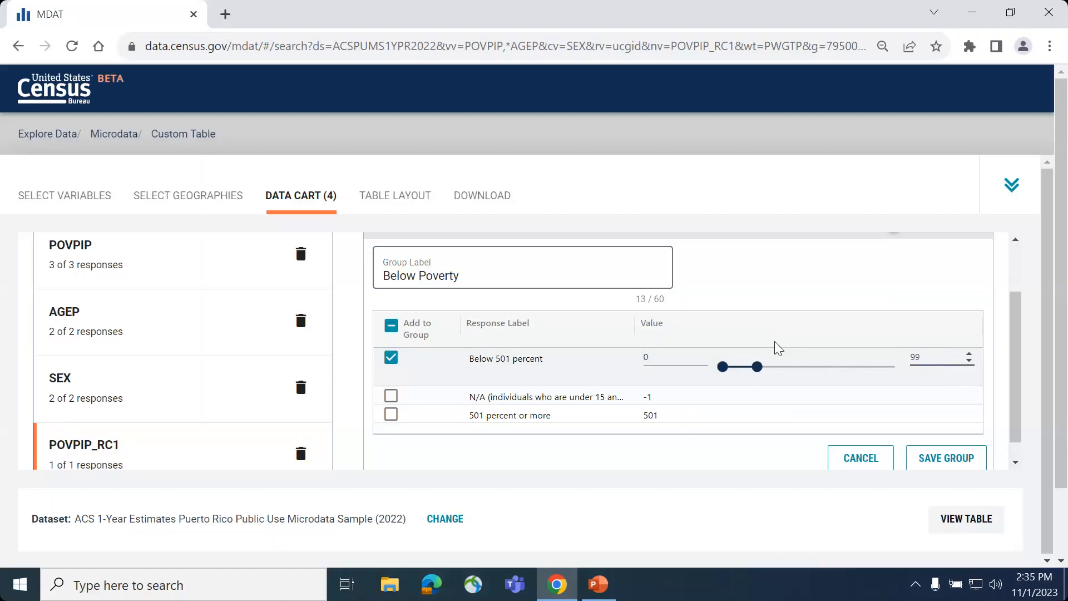
scroll(779, 349, down, 1)
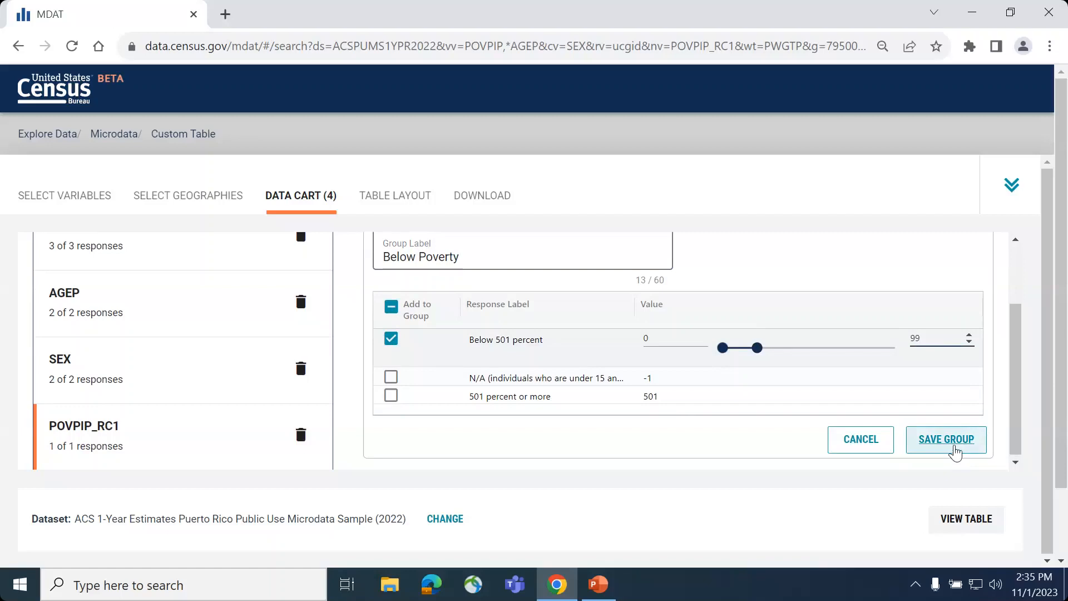
click(946, 439)
Turn the Not Elsewhere Classified poverty group into "At or Above Poverty", including the 100 to 500 range and "501 percent or more", and save it
scroll(446, 298, up, 3)
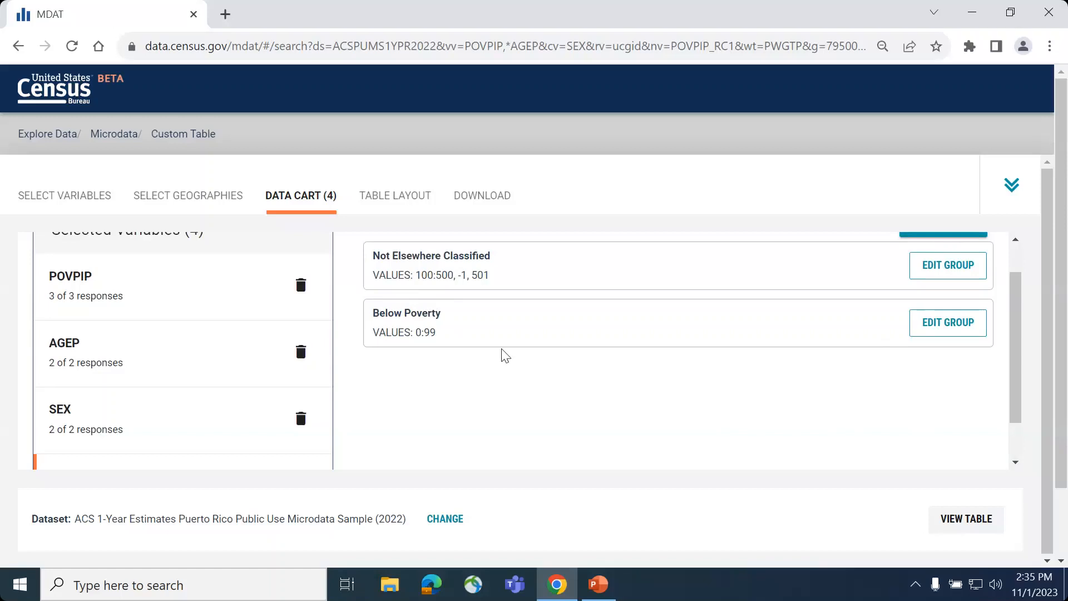
scroll(637, 342, up, 1)
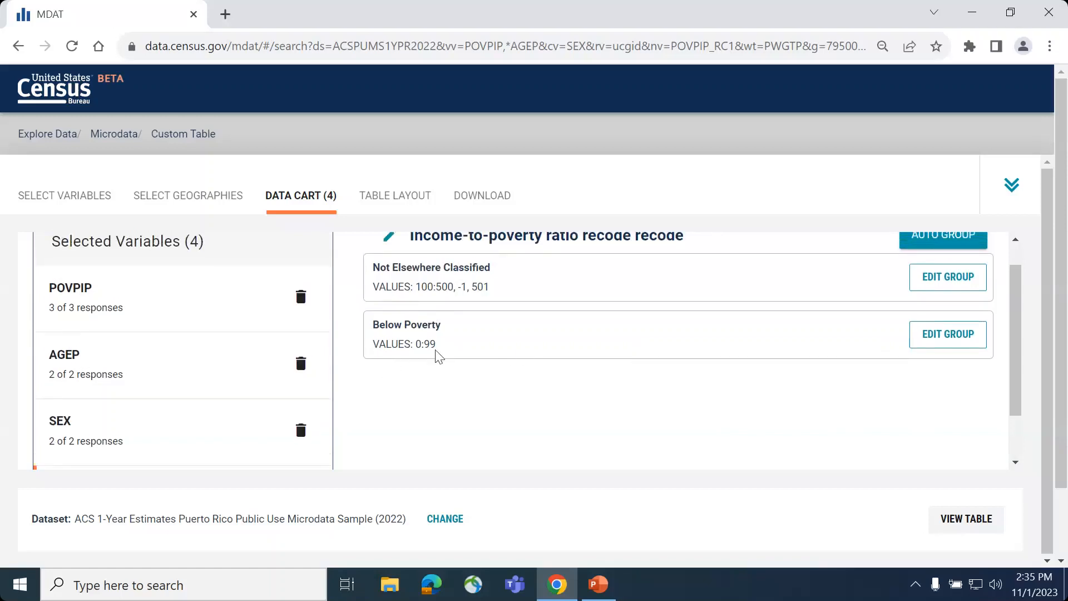
scroll(794, 373, up, 1)
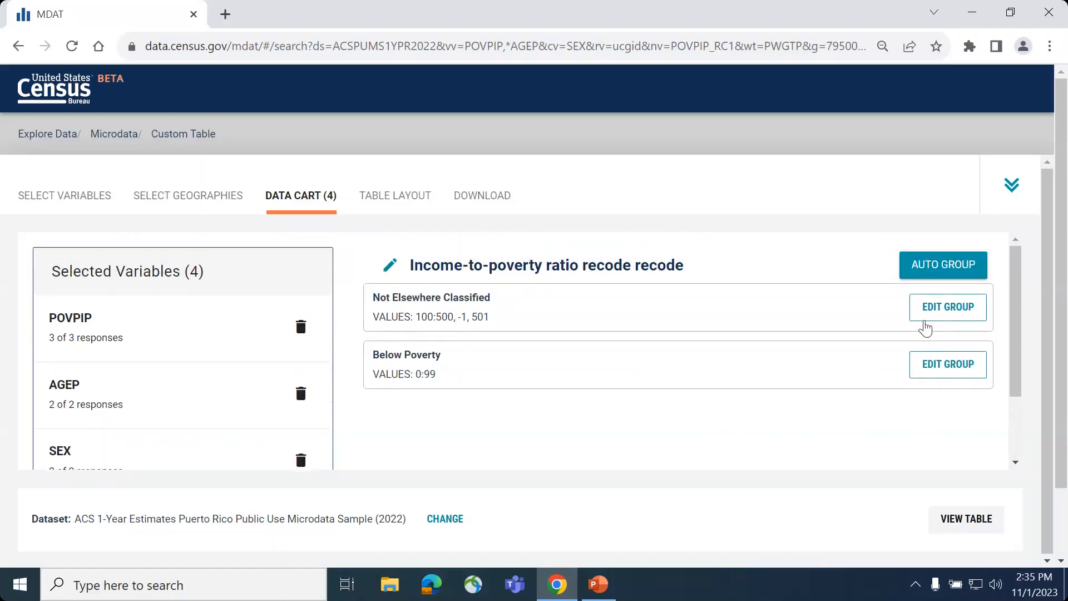
click(947, 308)
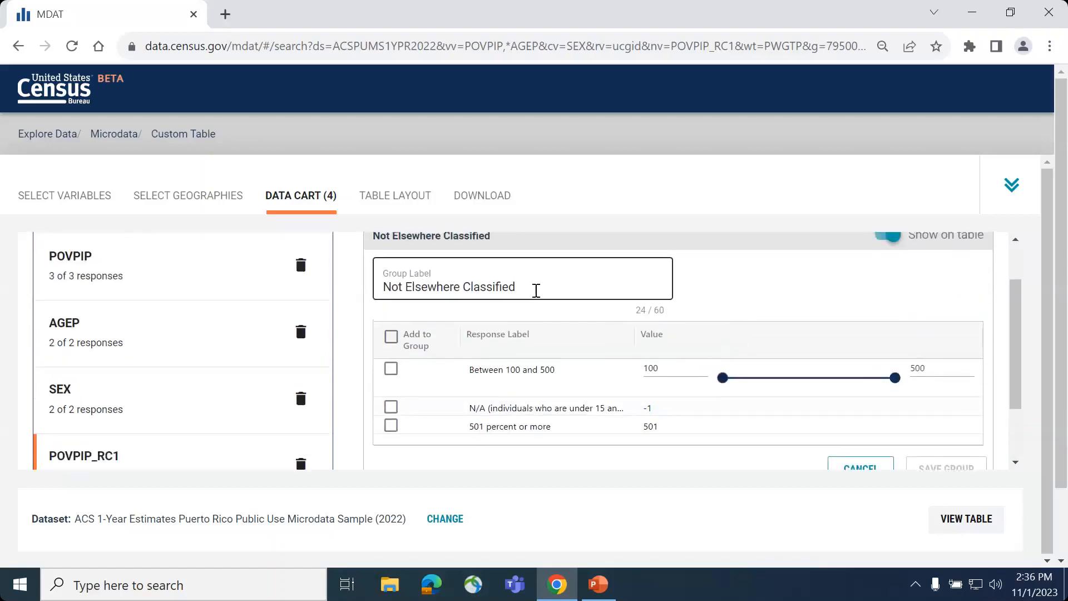
triple_click(382, 275)
text(At or Above Poverty)
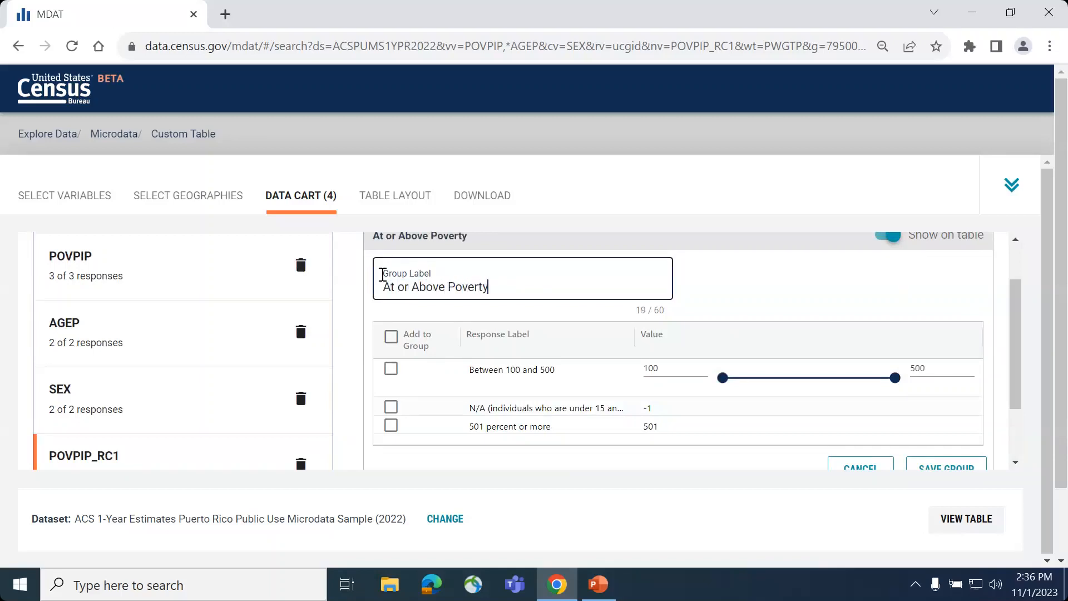
click(392, 370)
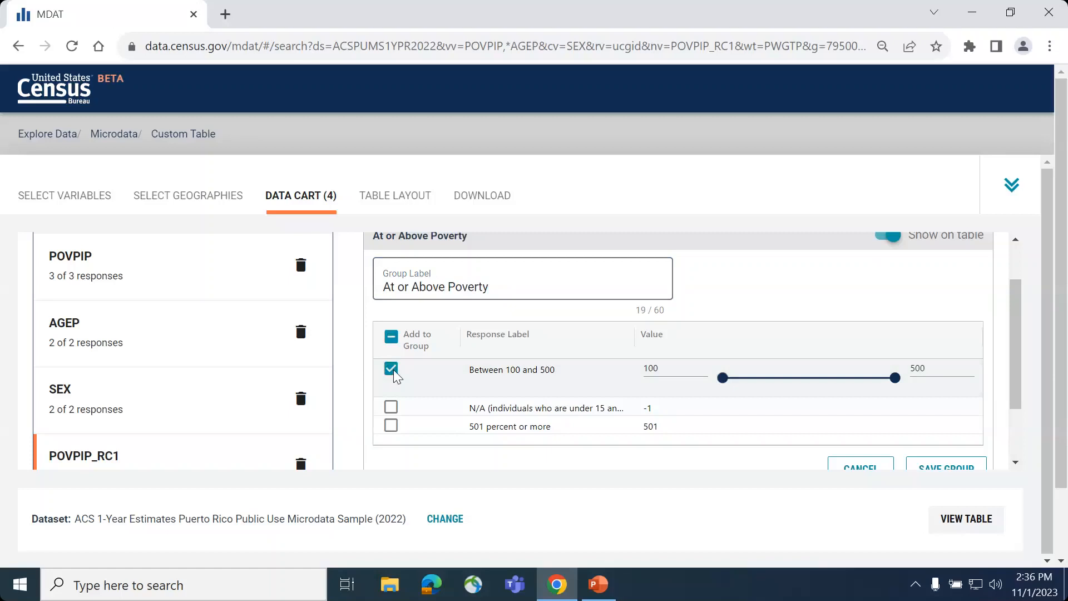
click(392, 428)
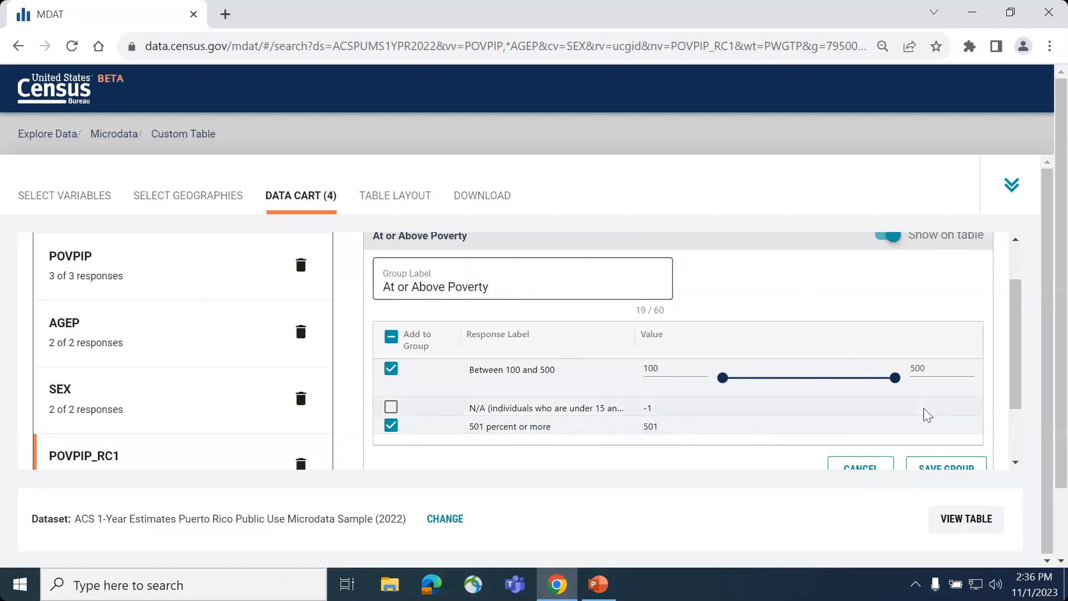
scroll(749, 393, down, 1)
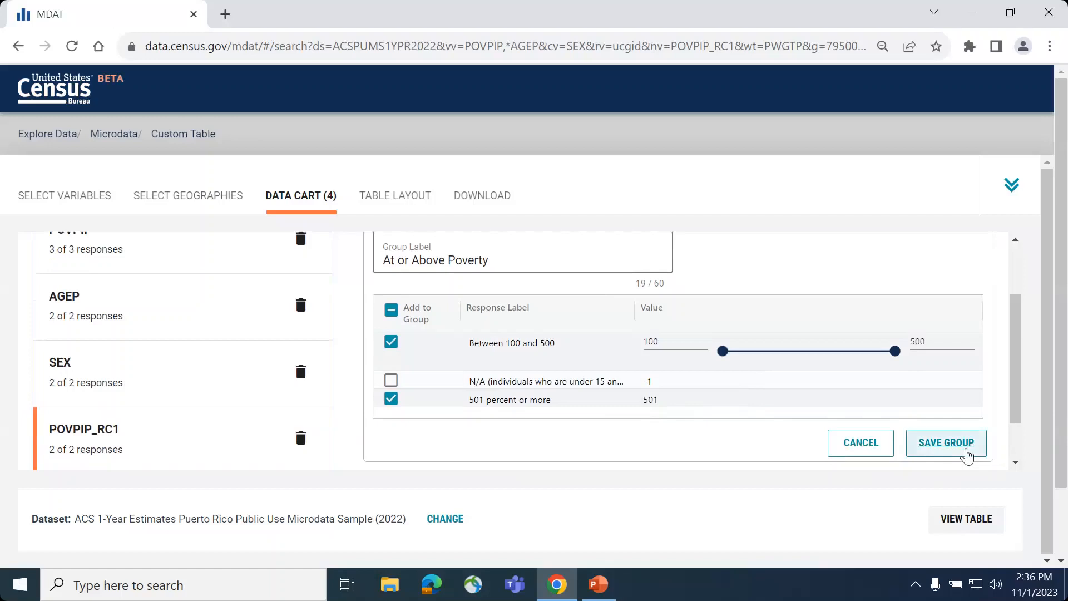
click(946, 443)
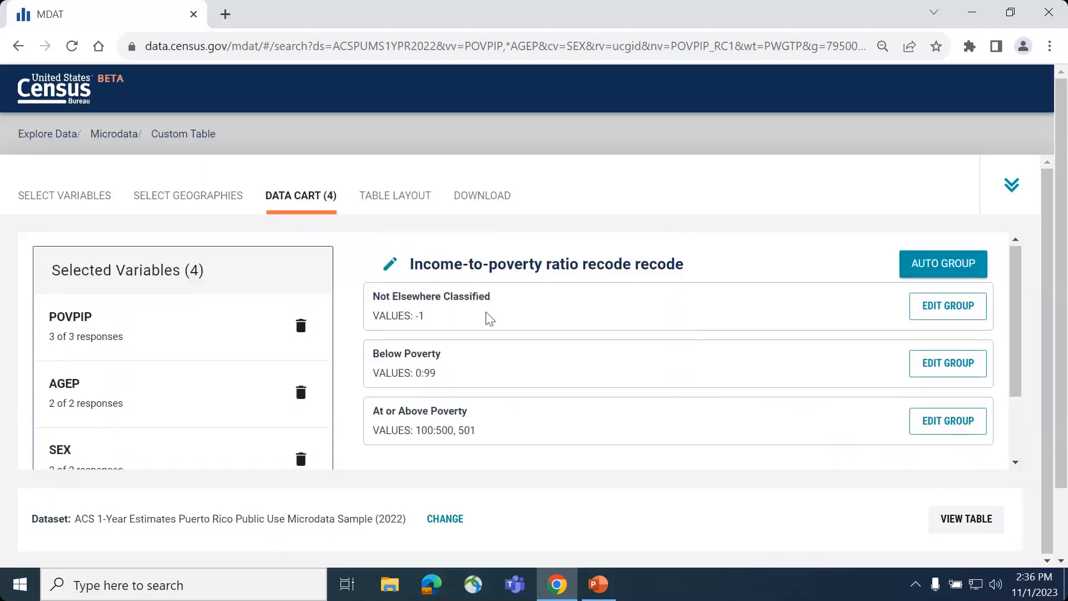
Relabel the remaining Not Elsewhere Classified poverty group "Not in Poverty Universe", include its N/A response, and save it
click(963, 310)
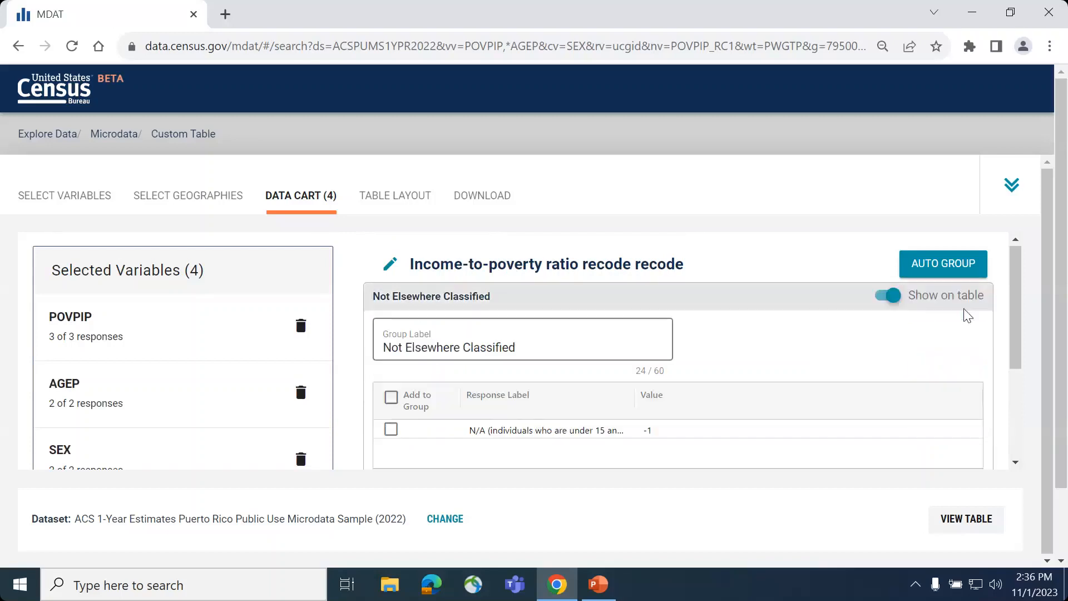
drag(539, 350, 361, 365)
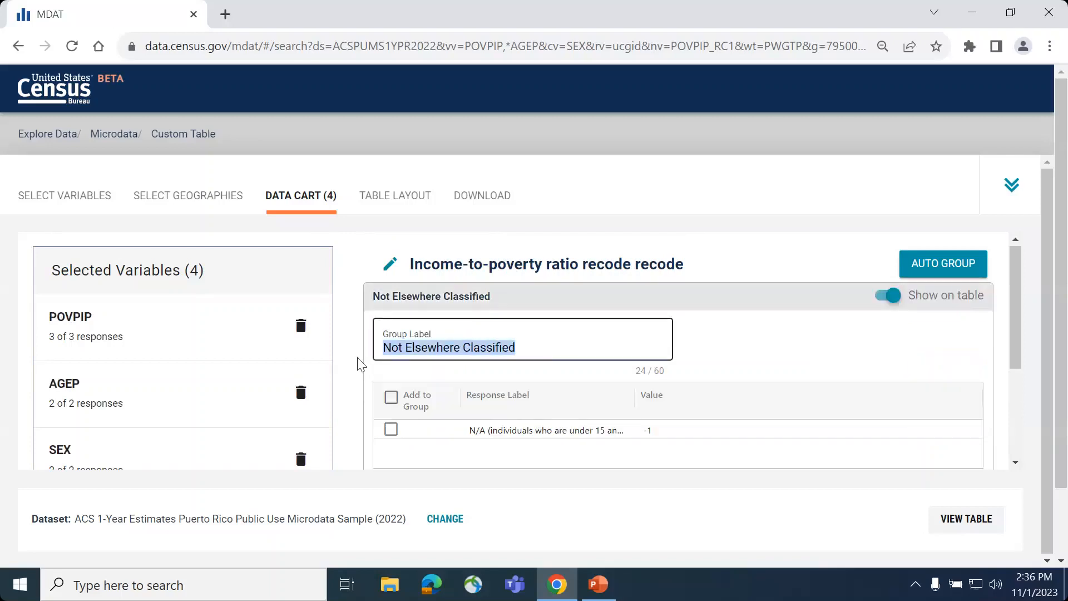
text(Not in Poverty Universe)
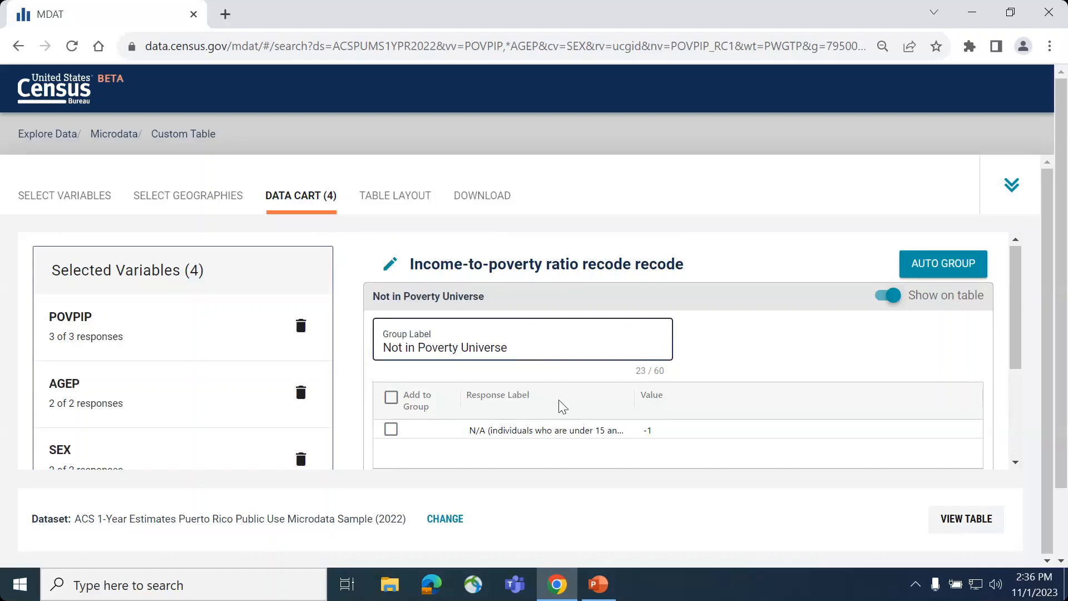
scroll(596, 408, down, 1)
click(391, 386)
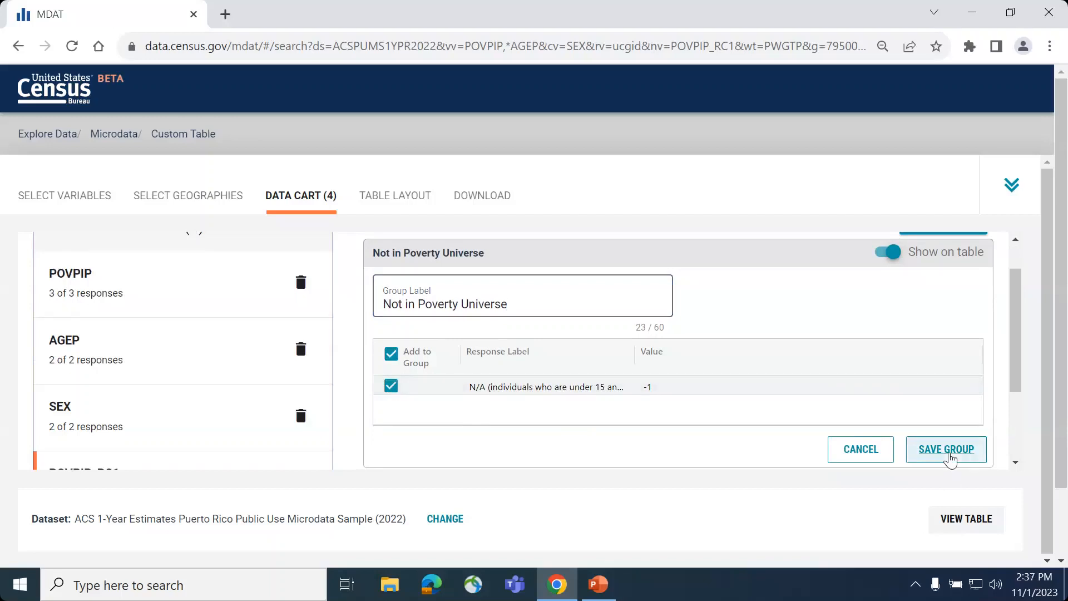
click(948, 458)
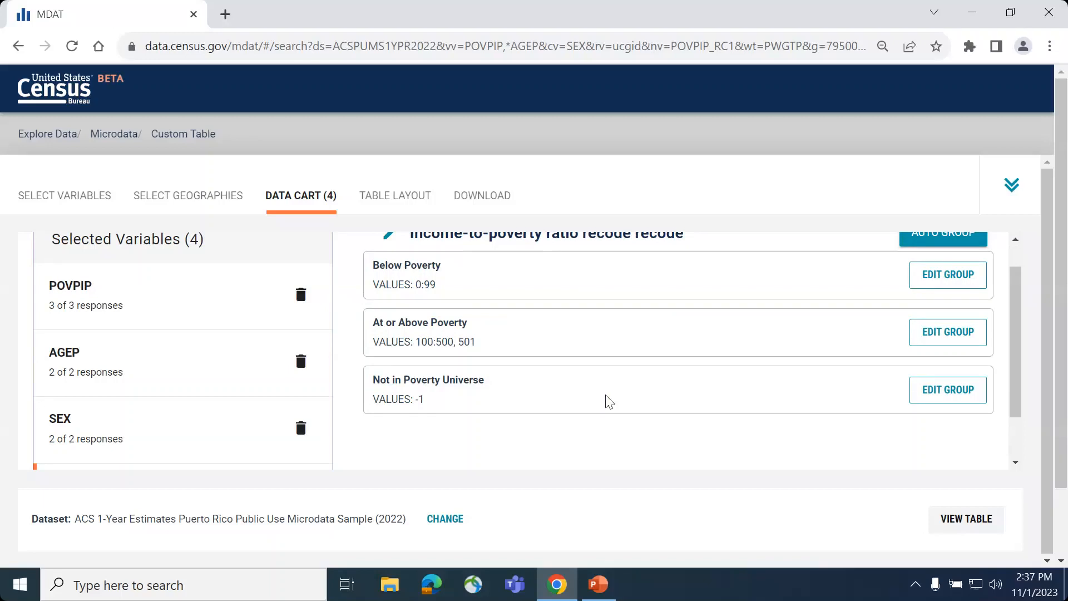
Create a custom group for the Age (AGEP) variable labelled "Below 40"
scroll(608, 401, up, 1)
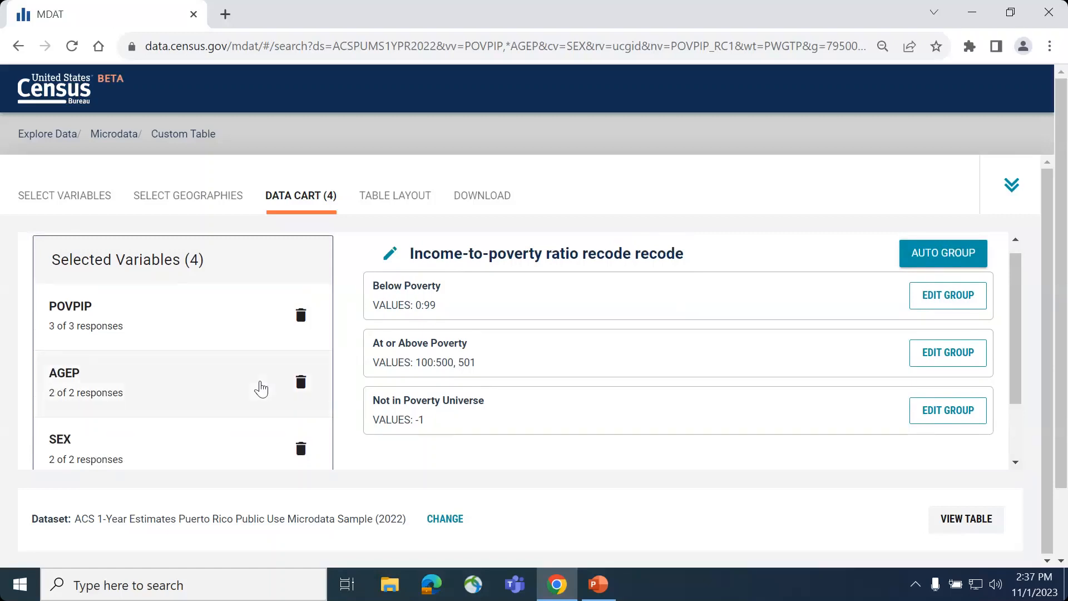
click(218, 395)
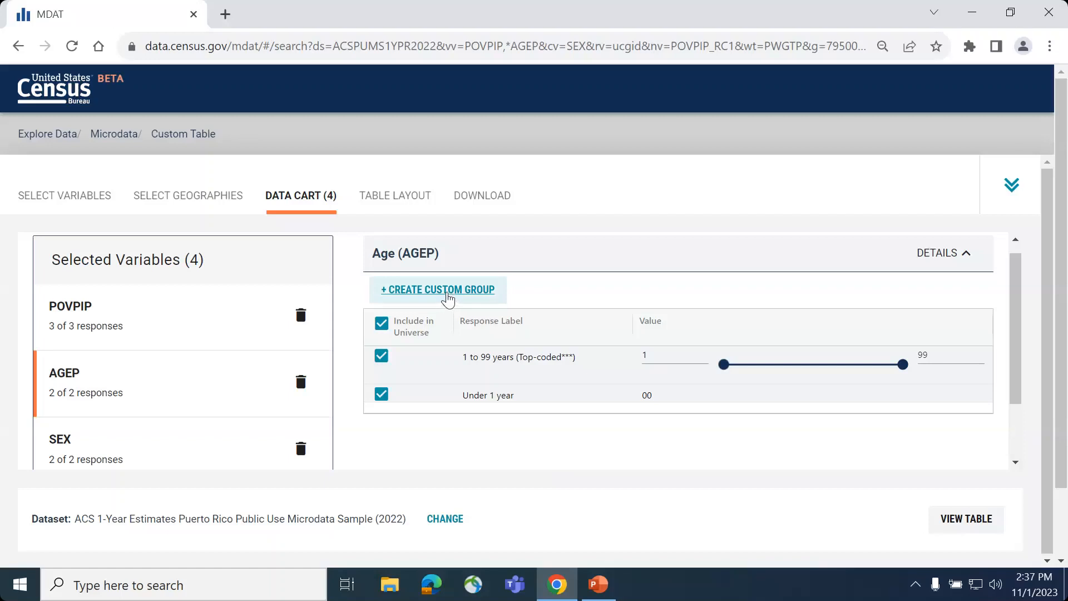
click(448, 299)
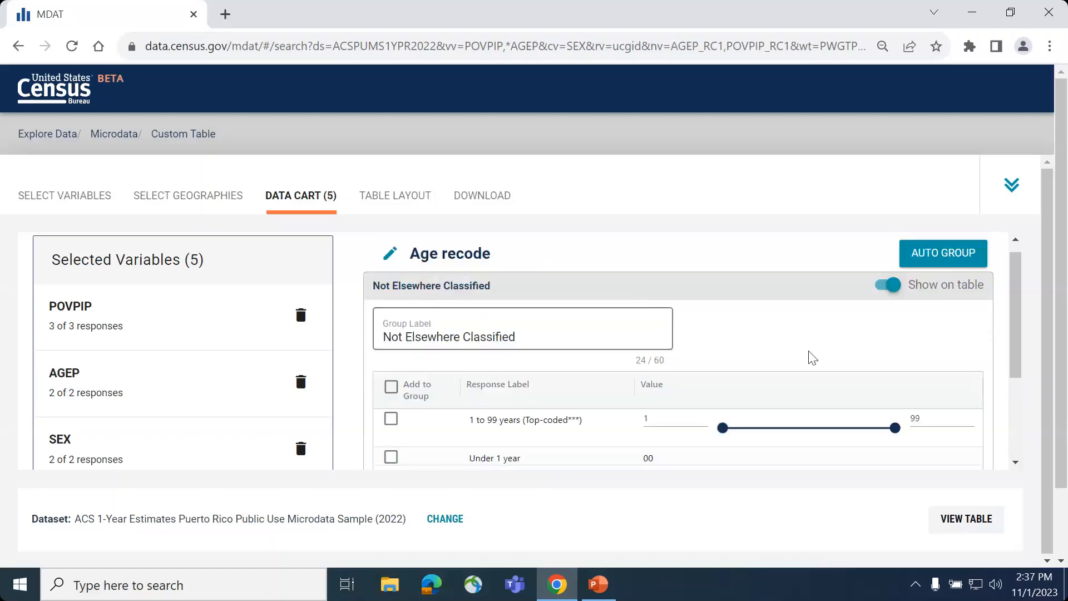
scroll(811, 358, down, 1)
drag(529, 301, 377, 295)
text(Below 40)
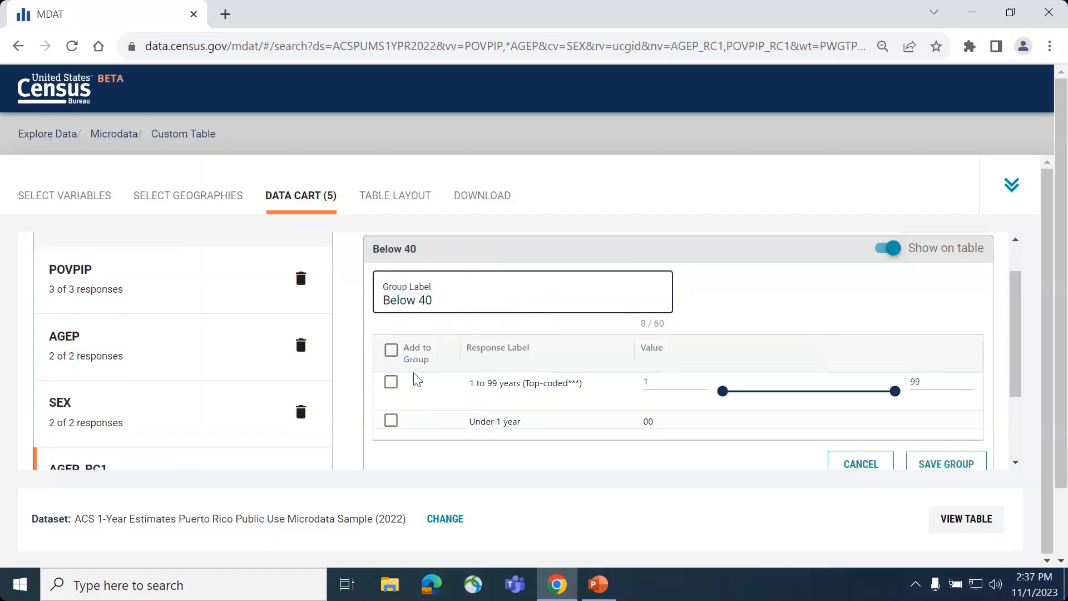
Add ages 1 to 39 and "Under 1 year" to the Below 40 group, and save it
click(396, 388)
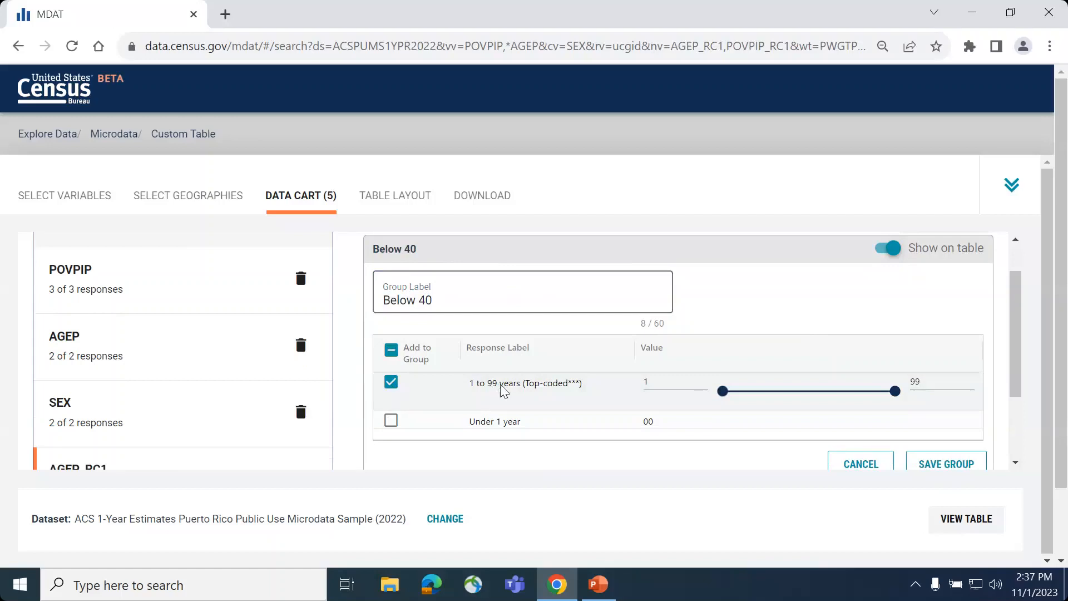
double_click(921, 383)
key(BackSpace)
text(39)
scroll(672, 363, down, 1)
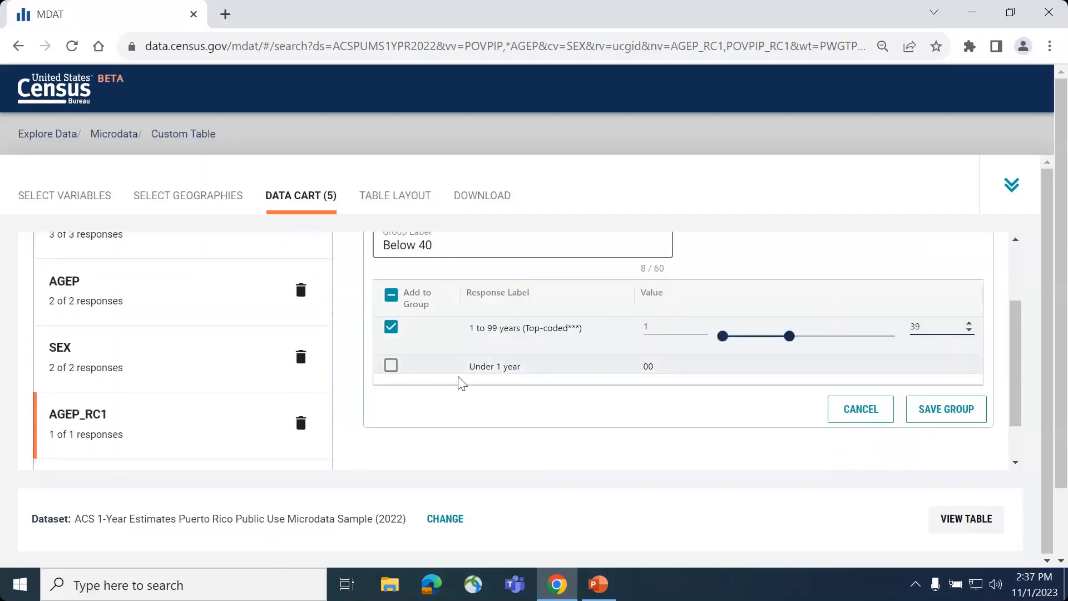
click(391, 365)
click(962, 417)
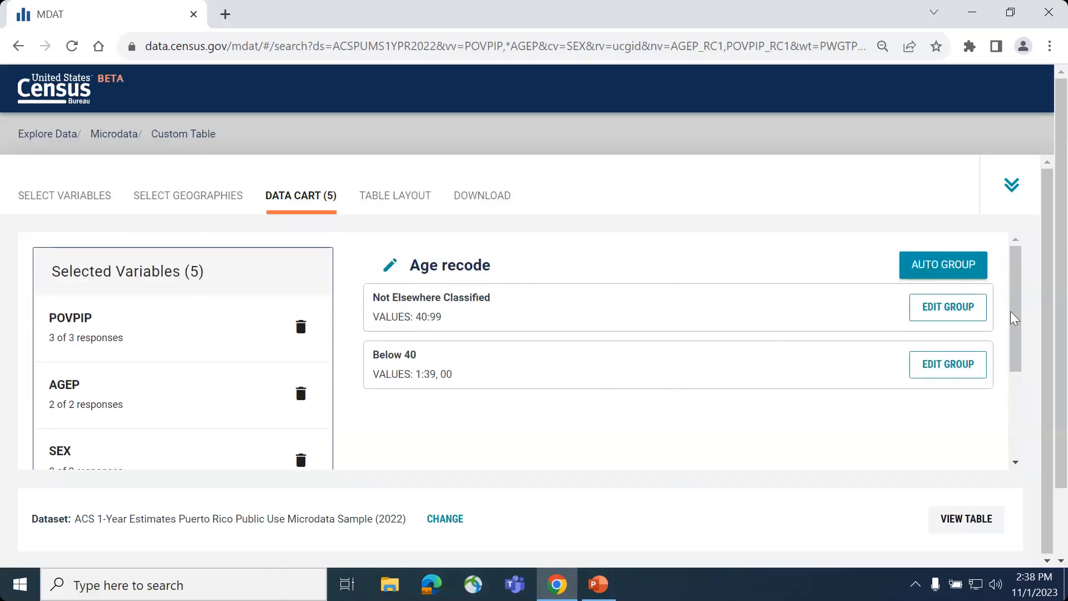
Relabel the remaining Age recode group "40 and Above", include the 40 to 99 range, and save it
click(971, 315)
key(ctrl+a)
text(40 and Above)
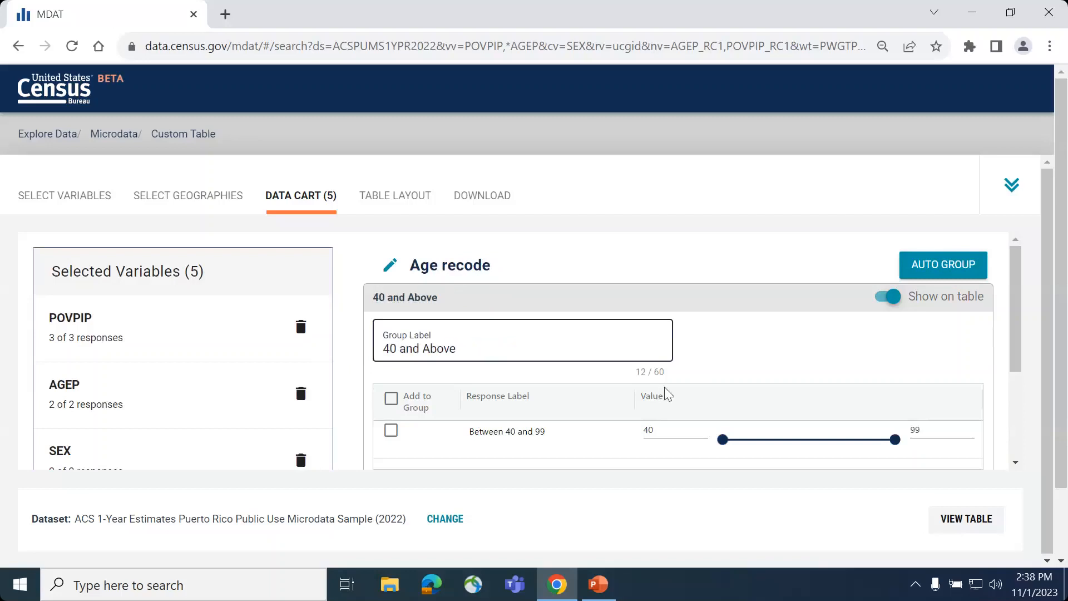
scroll(662, 394, down, 1)
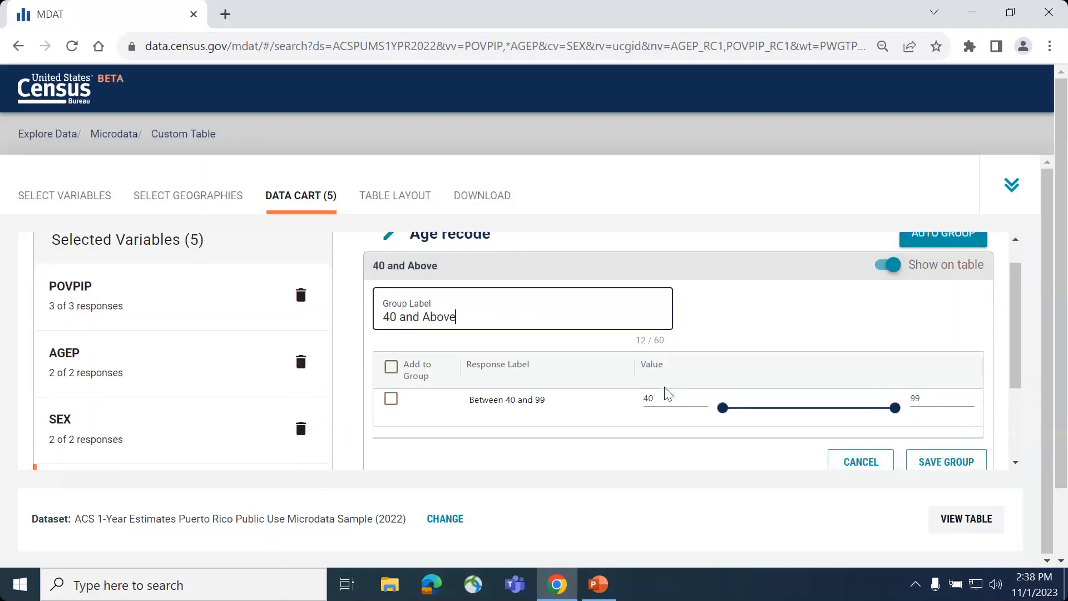
click(391, 399)
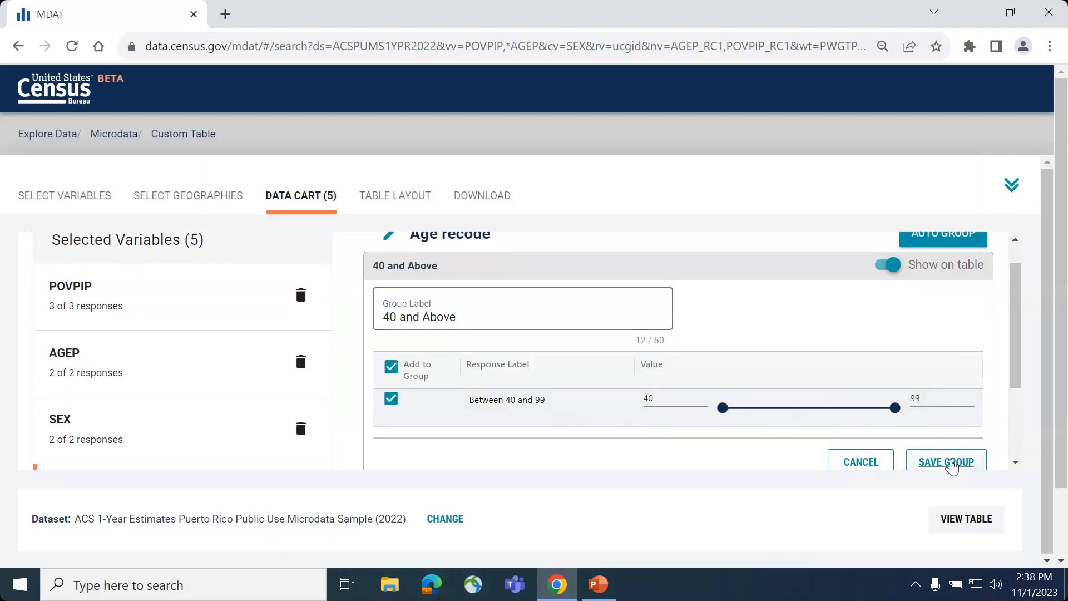
click(952, 464)
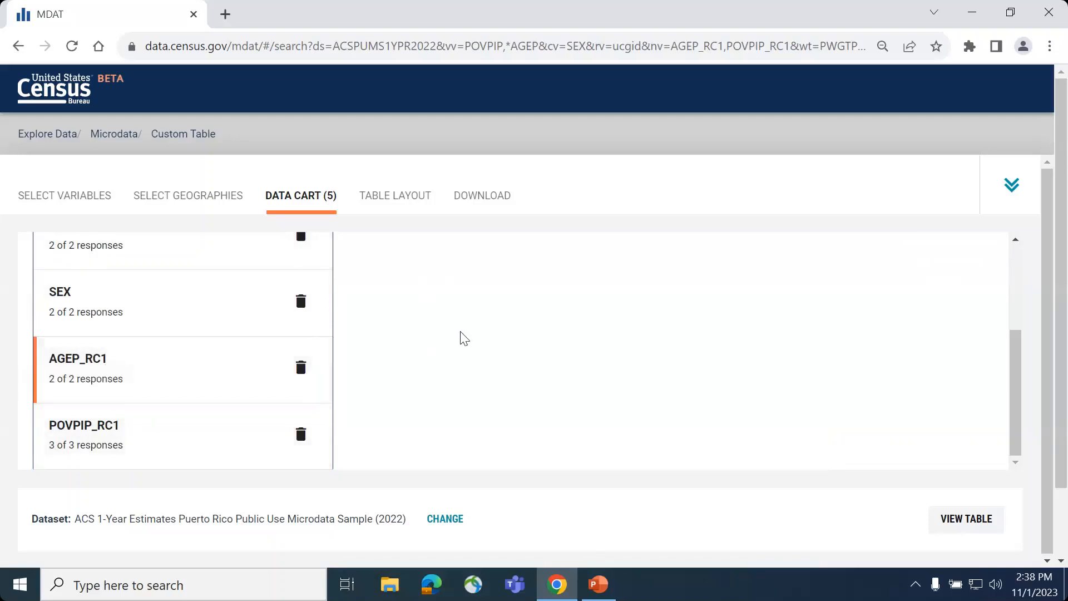
In the table layout, move Selected Geographies from rows to columns and SEX from columns to rows
click(411, 198)
scroll(593, 313, down, 1)
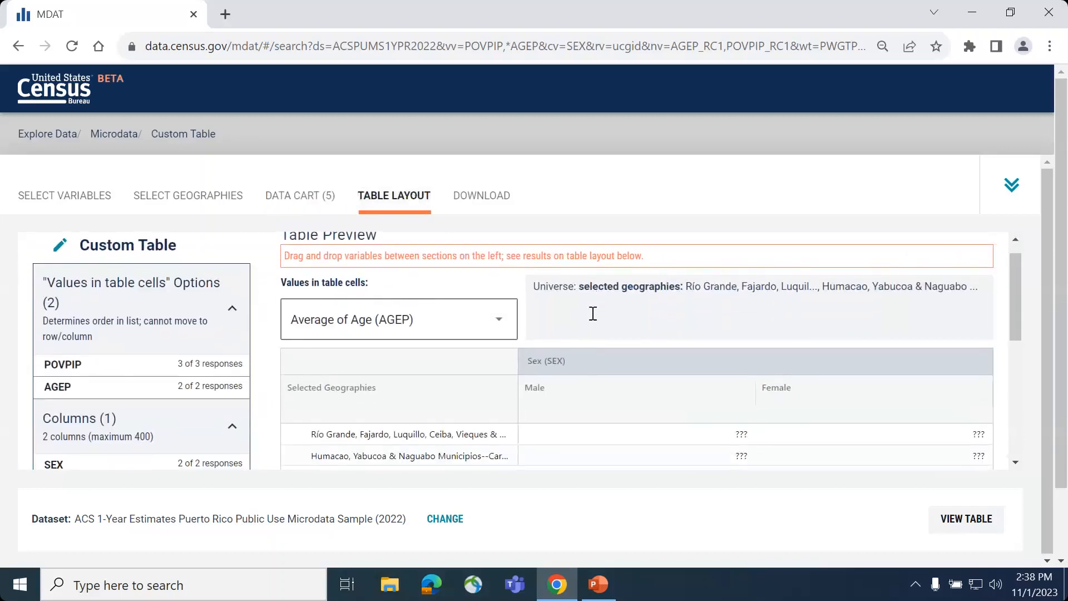
scroll(592, 313, down, 1)
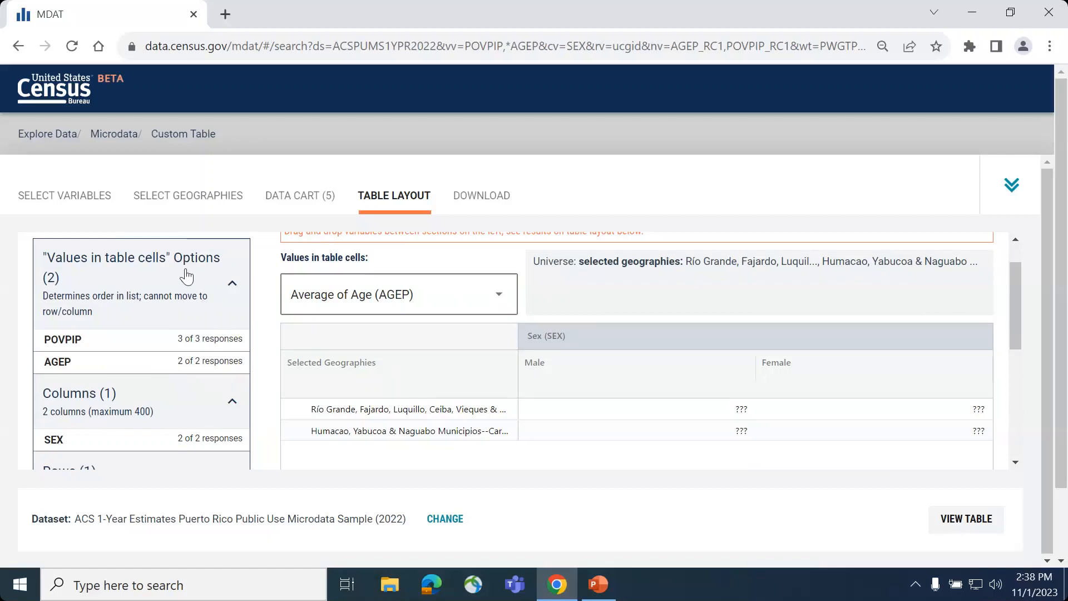
scroll(399, 380, up, 1)
scroll(399, 377, down, 5)
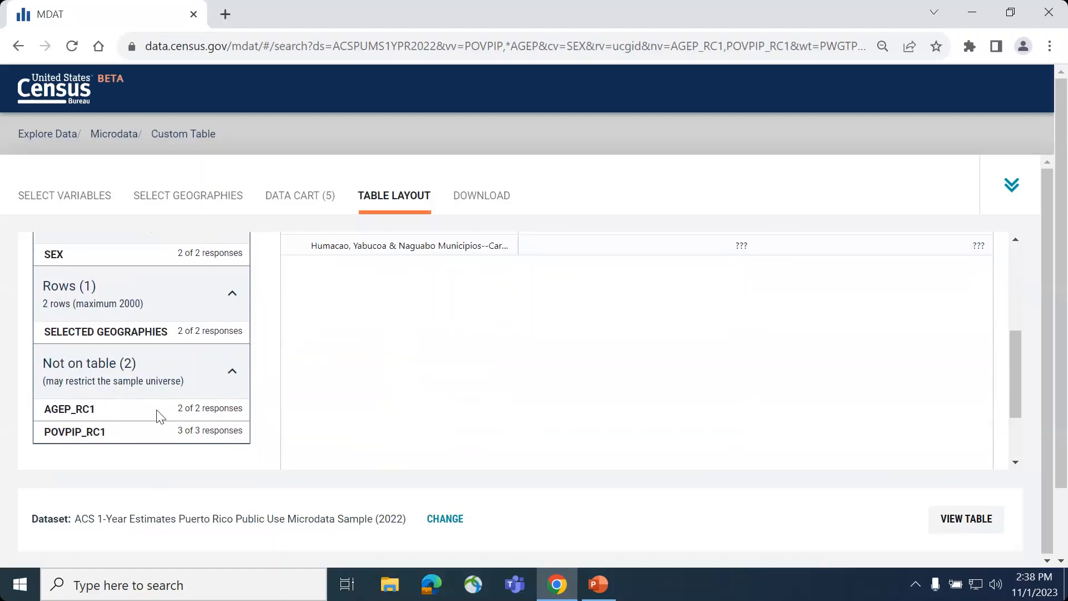
scroll(386, 434, up, 2)
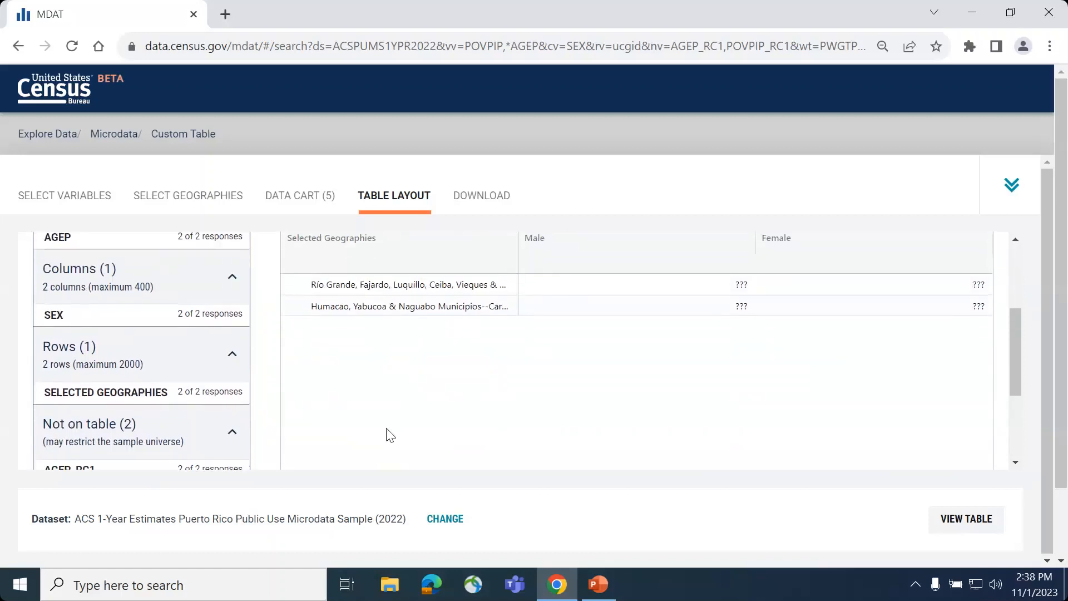
drag(174, 398, 173, 314)
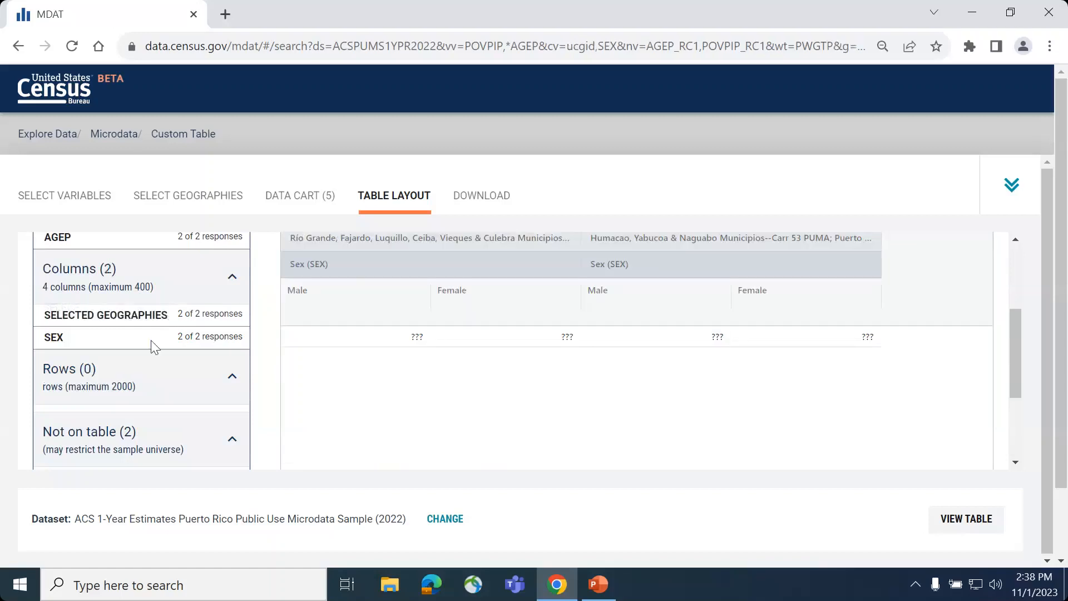
scroll(147, 337, down, 1)
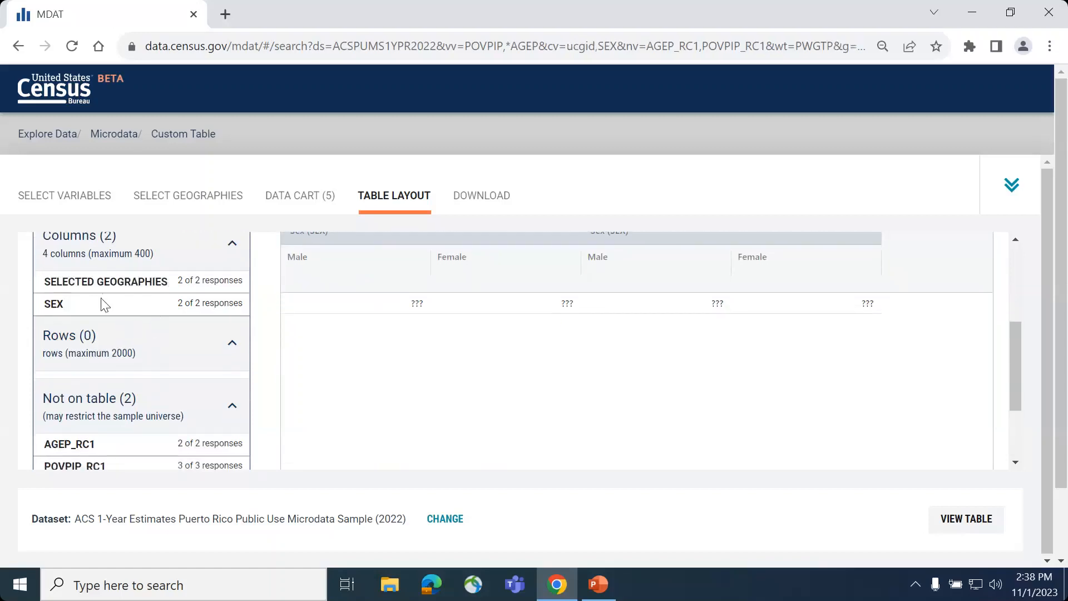
drag(104, 305, 99, 367)
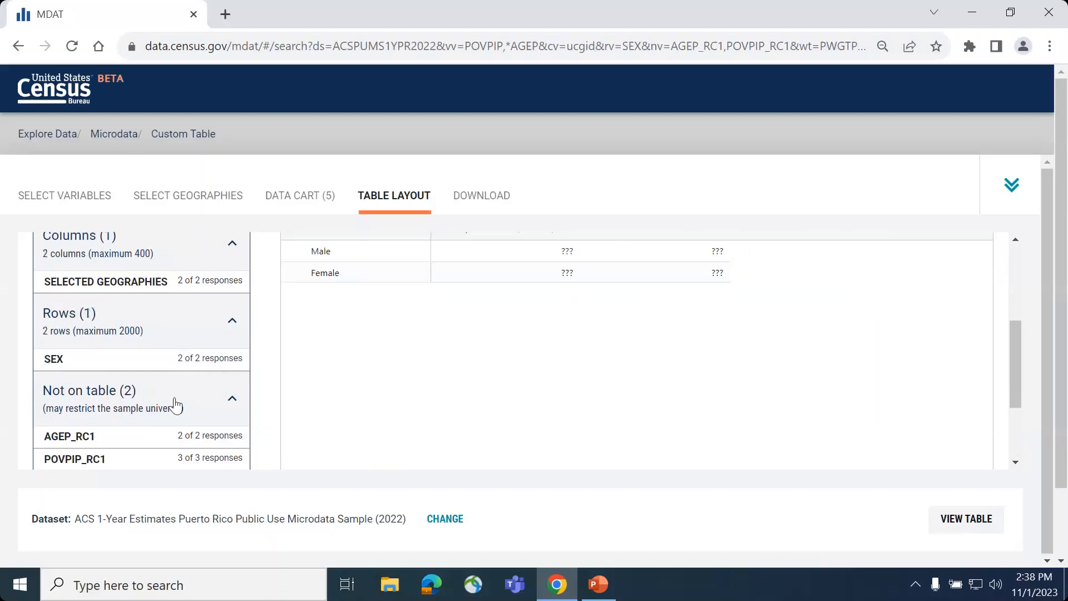
Add the AGEP_RC1 age recode to the table columns and the POVPIP_RC1 poverty recode to the rows beneath SEX
scroll(175, 404, down, 1)
scroll(176, 404, up, 1)
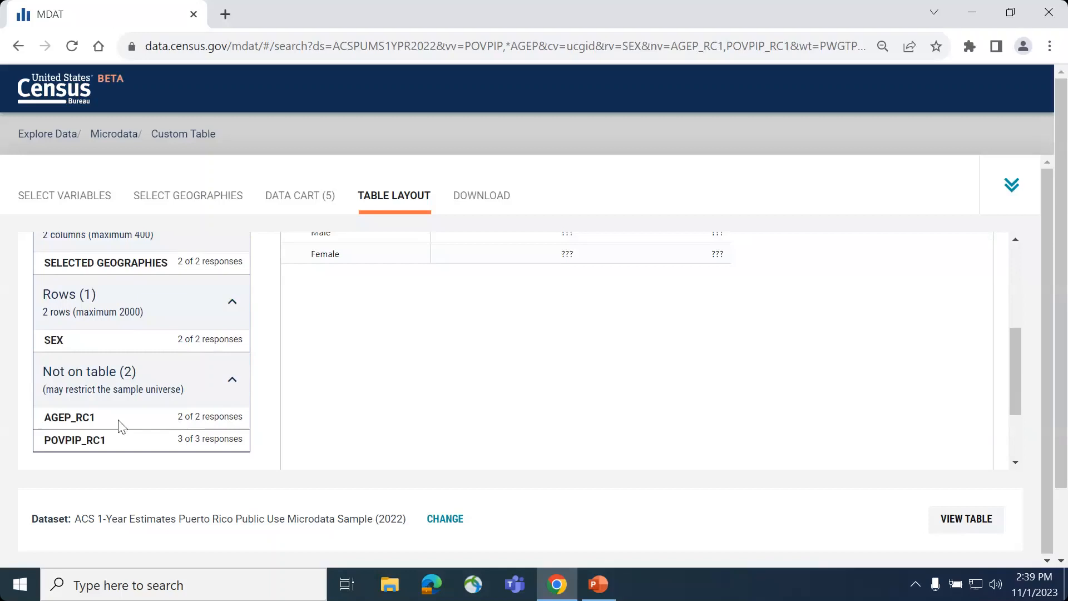
drag(119, 427, 136, 279)
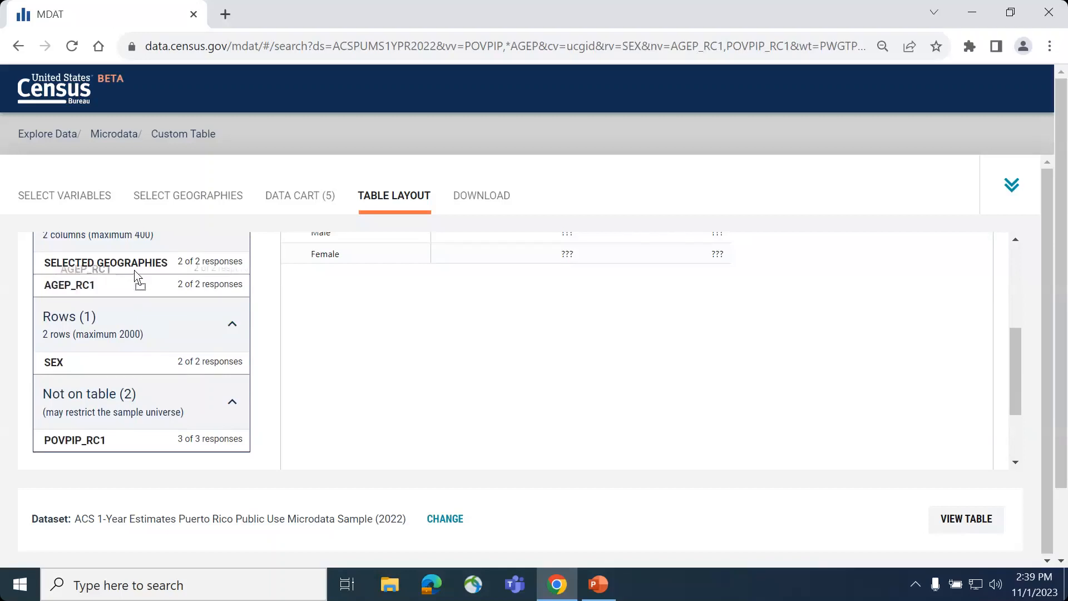
scroll(171, 370, down, 1)
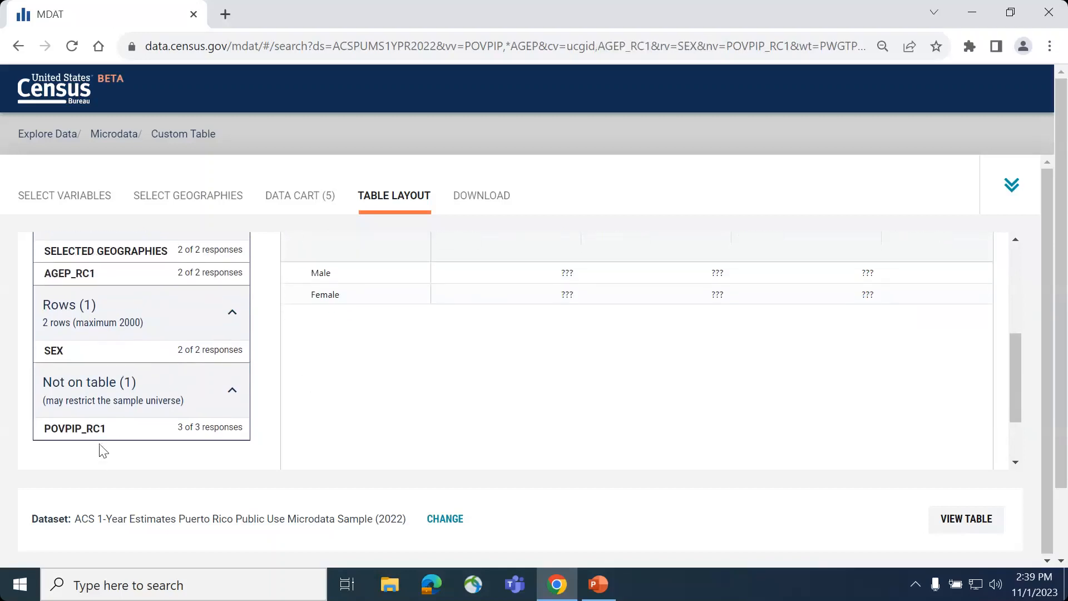
drag(129, 439, 134, 365)
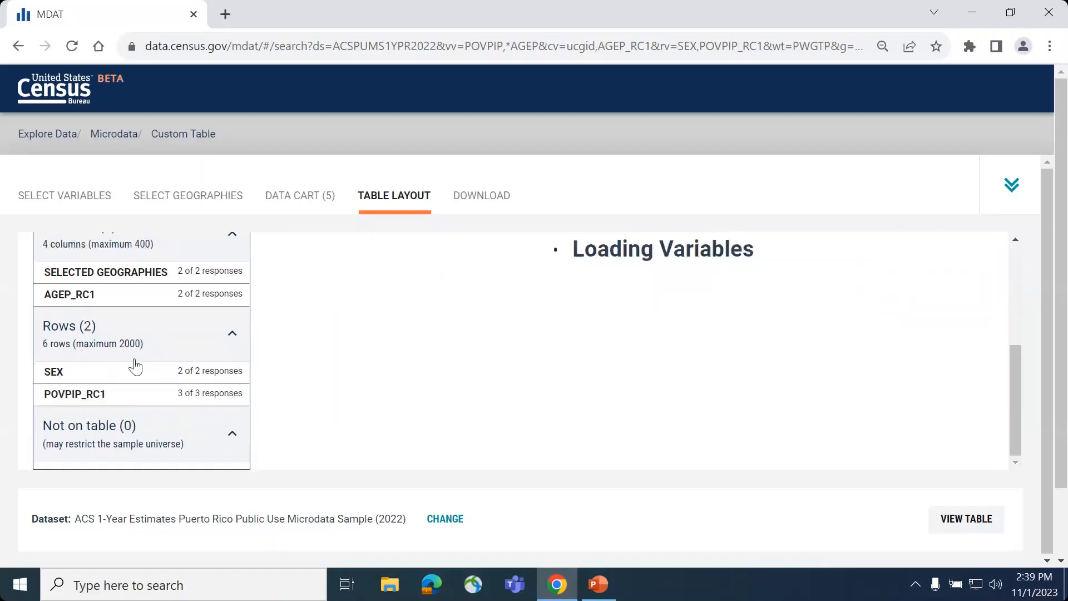
scroll(419, 379, up, 1)
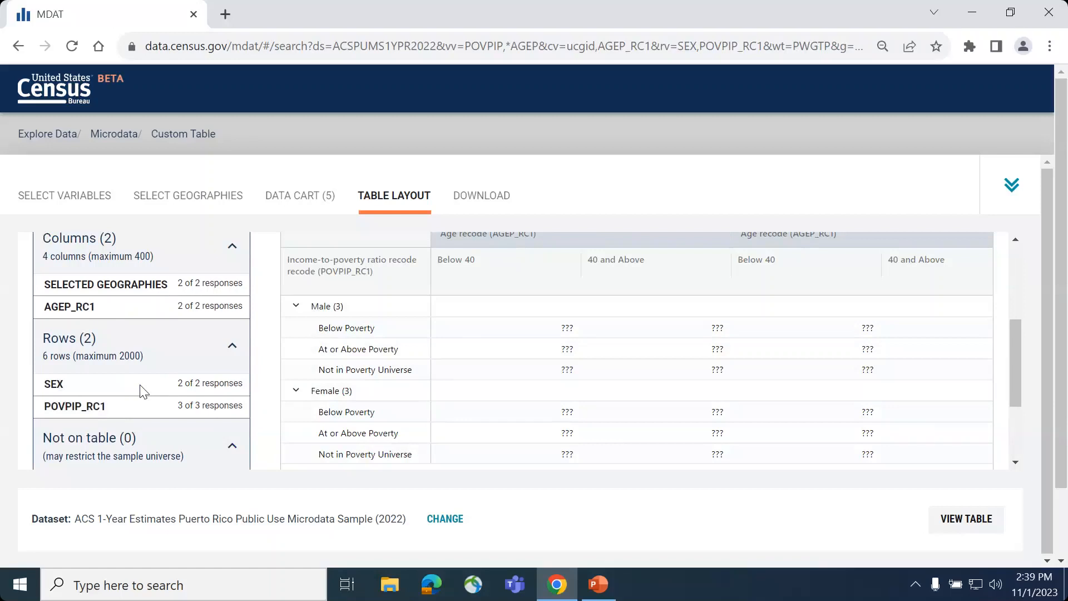
scroll(402, 390, up, 2)
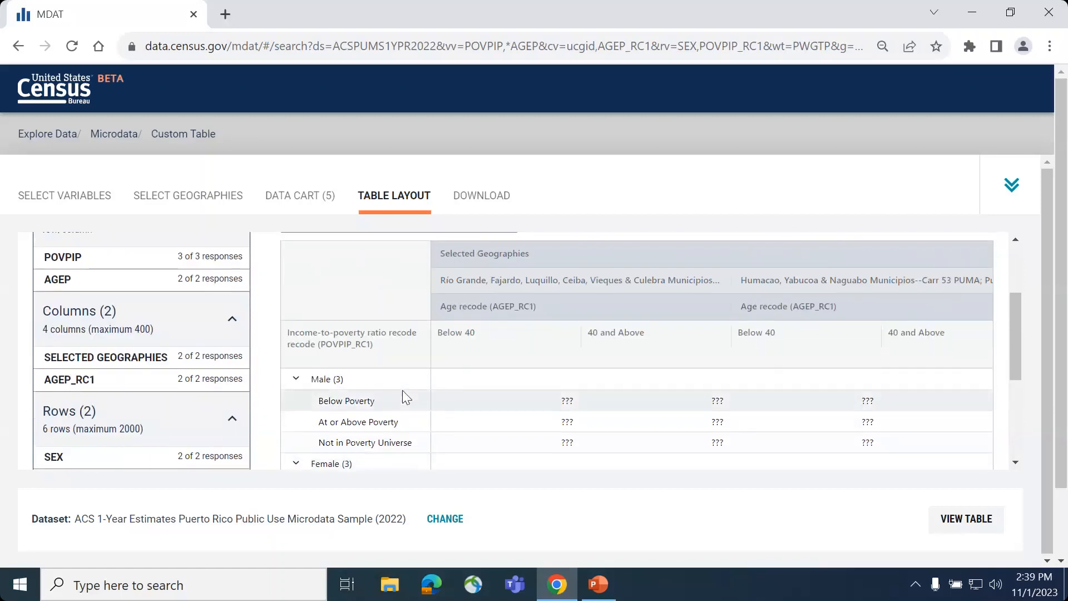
Try placing POVPIP_RC1 above SEX in the table rows, and restore SEX as the first row variable
scroll(163, 401, down, 2)
drag(129, 436, 126, 334)
scroll(366, 284, up, 1)
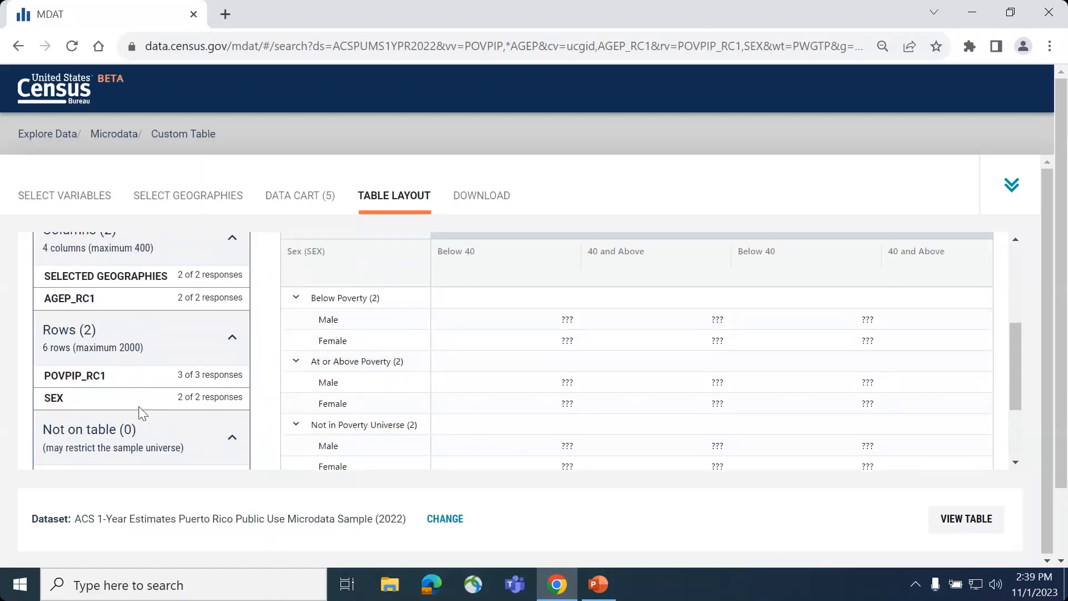
drag(139, 407, 143, 371)
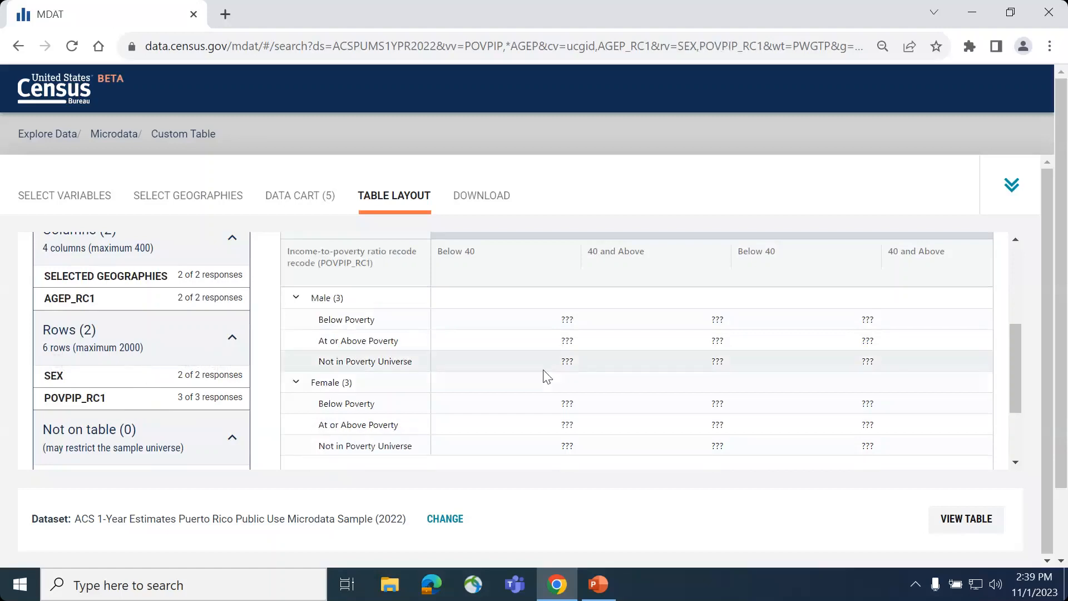
Set the values in the table cells to Count
scroll(175, 375, up, 1)
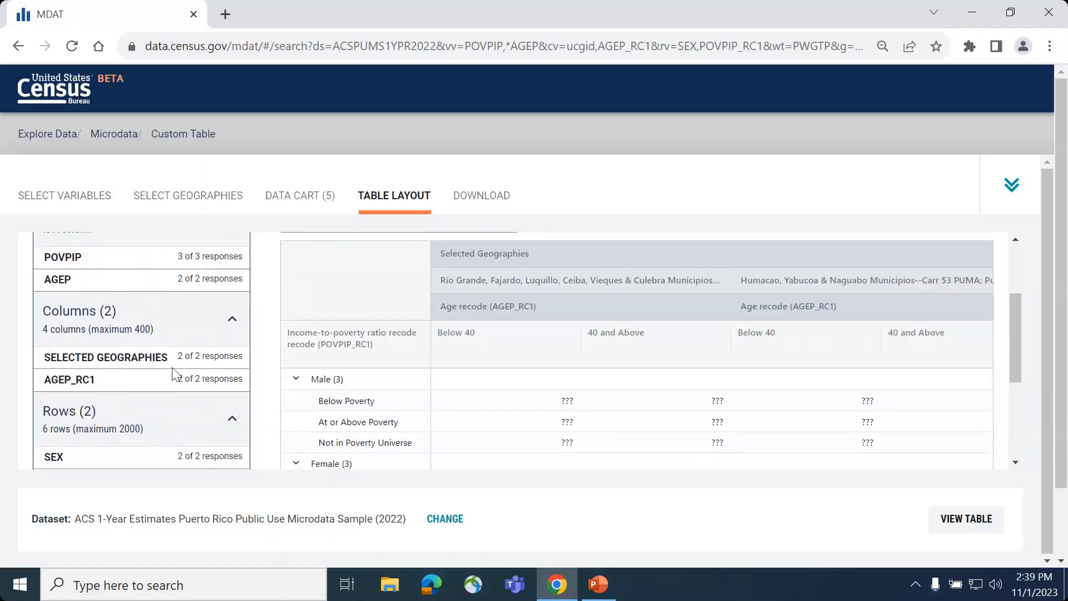
scroll(175, 374, up, 1)
scroll(172, 367, down, 2)
scroll(172, 367, up, 1)
scroll(481, 369, up, 1)
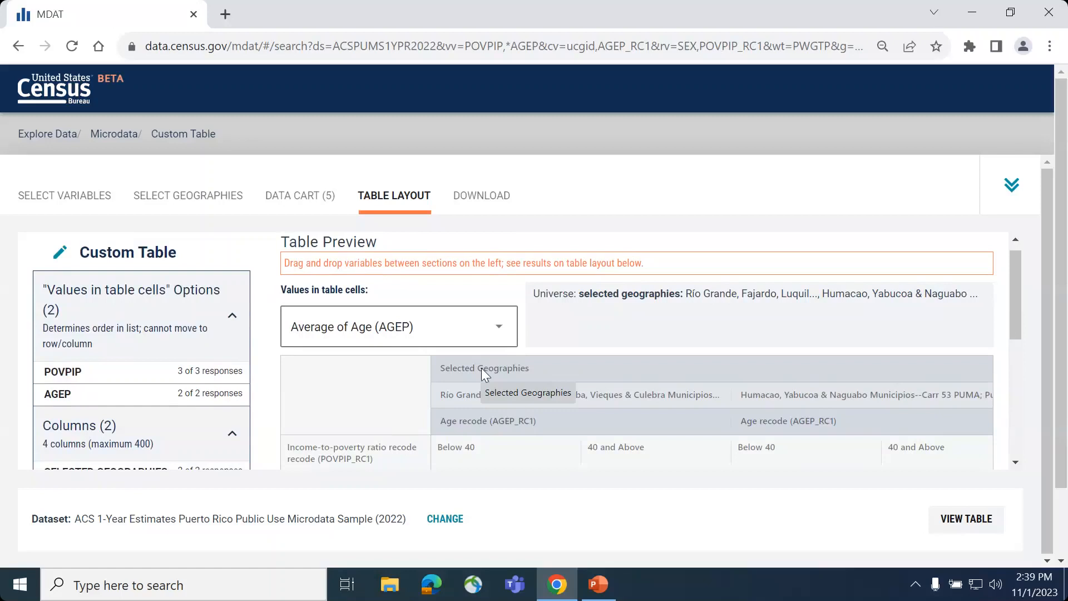
click(494, 332)
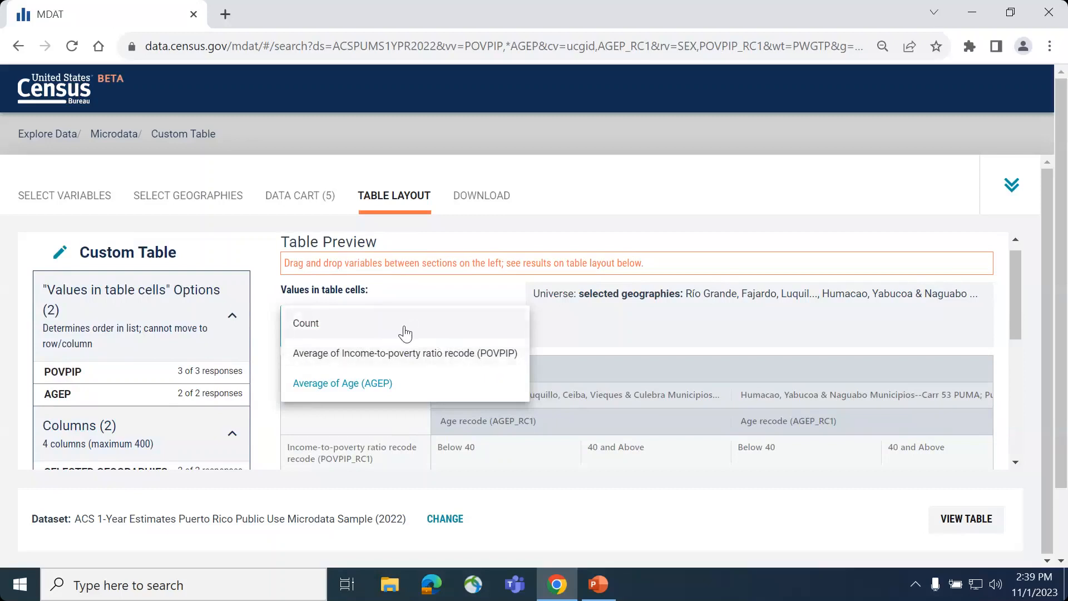
click(384, 335)
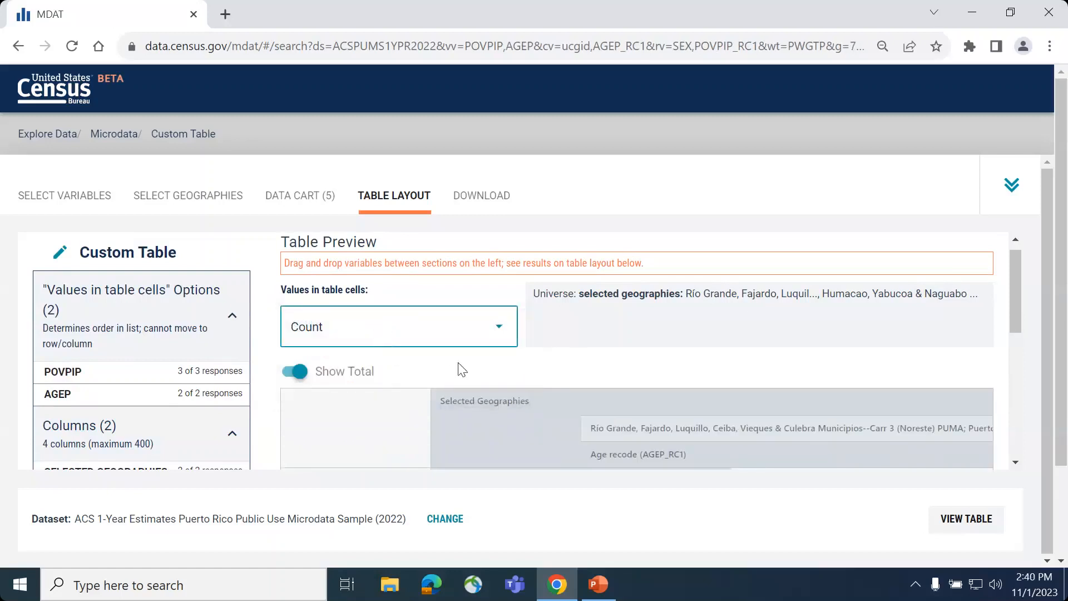
Generate the custom table and examine the poverty status counts by sex and age group for both PUMAs
scroll(540, 332, down, 3)
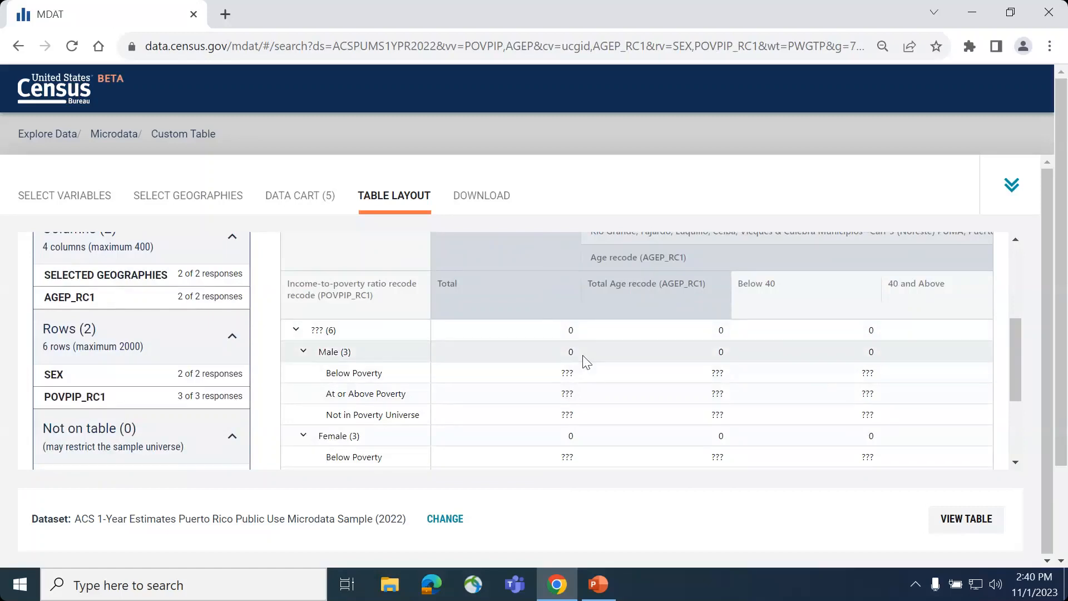
scroll(583, 362, down, 3)
scroll(583, 362, up, 2)
scroll(584, 362, down, 1)
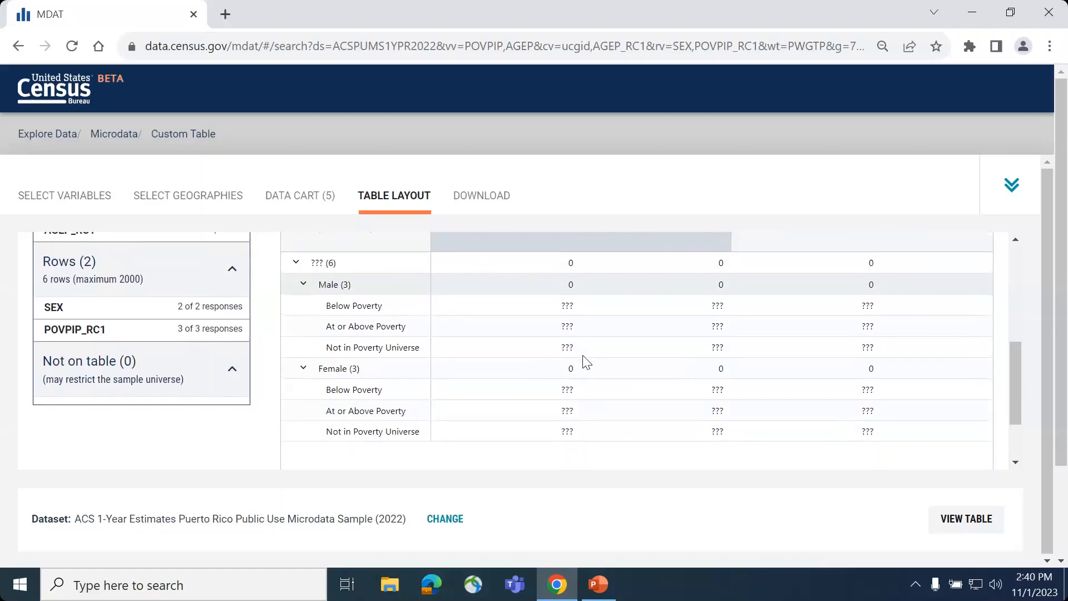
scroll(582, 355, up, 1)
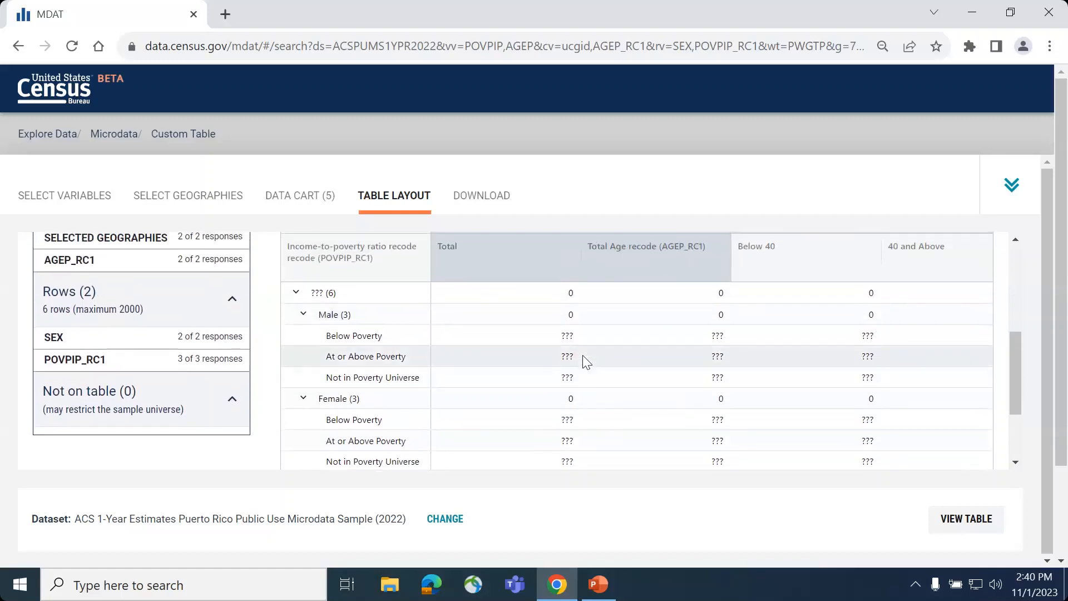
scroll(582, 362, down, 1)
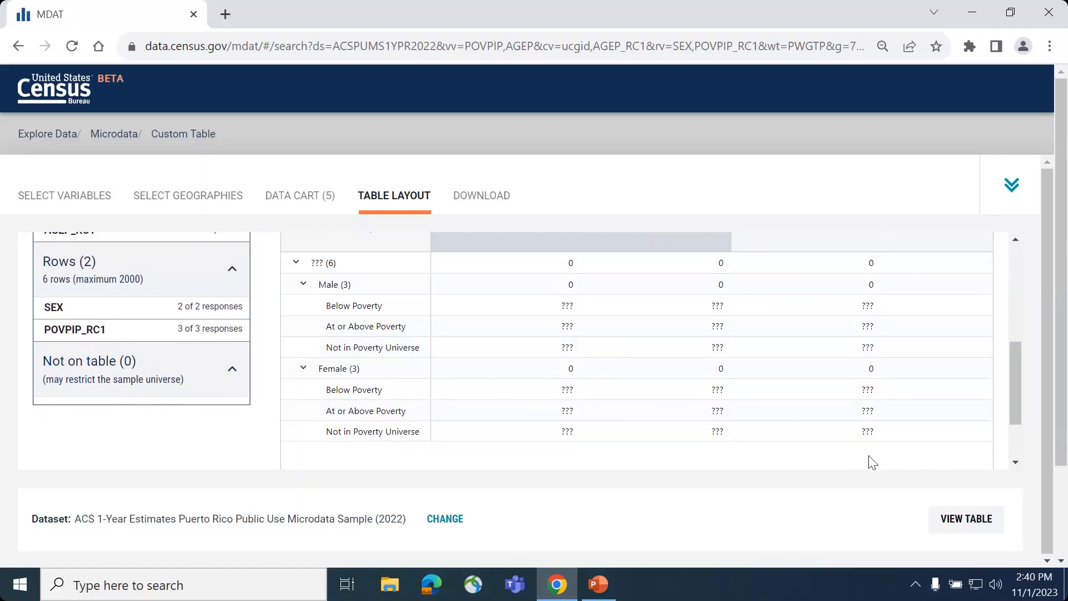
click(949, 518)
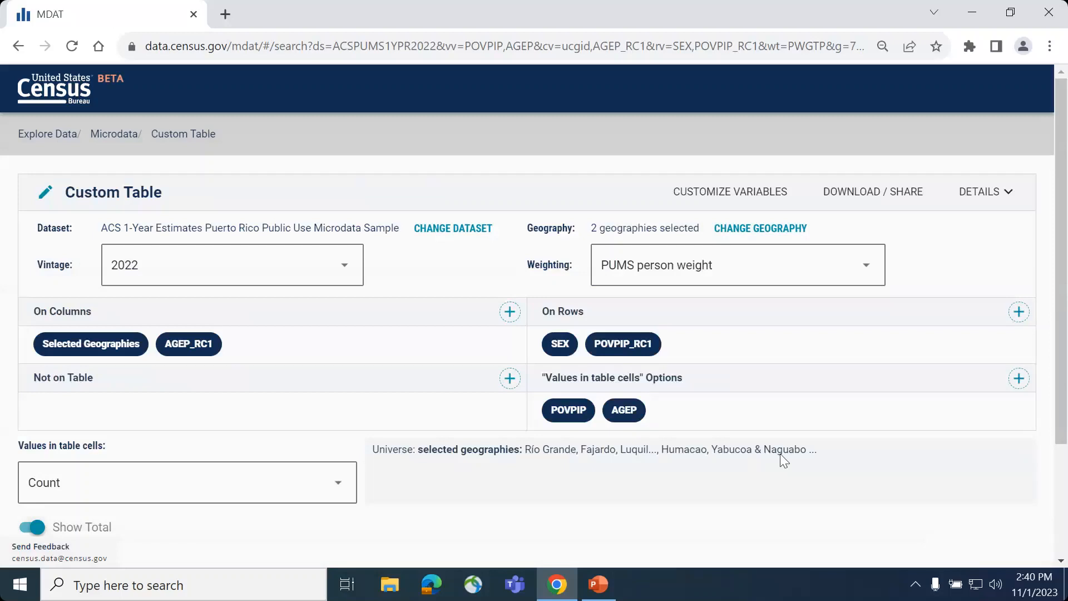
scroll(710, 437, down, 5)
scroll(710, 437, down, 2)
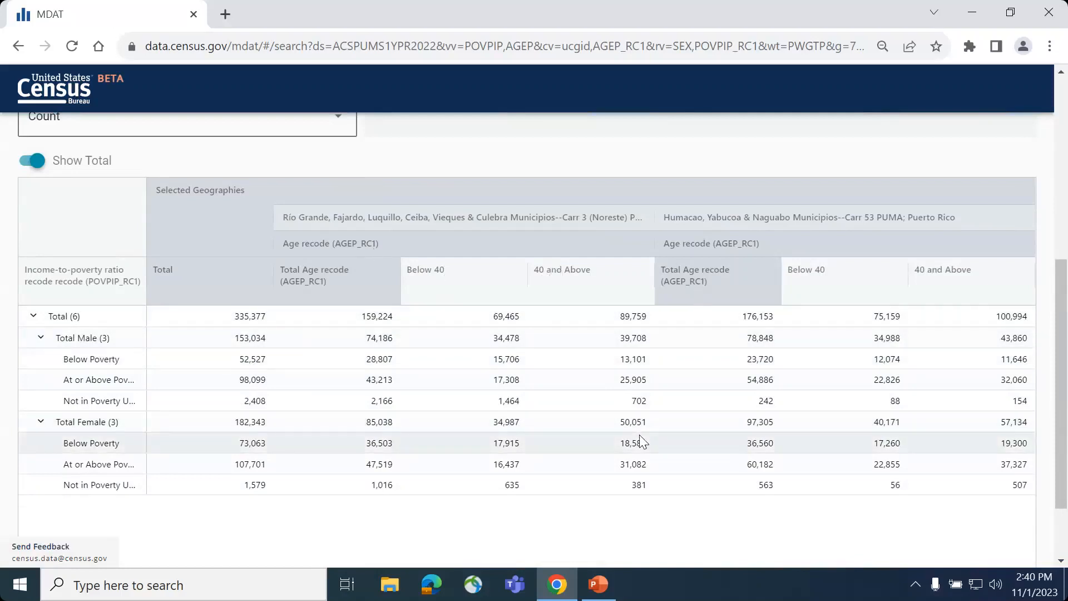
scroll(557, 405, up, 1)
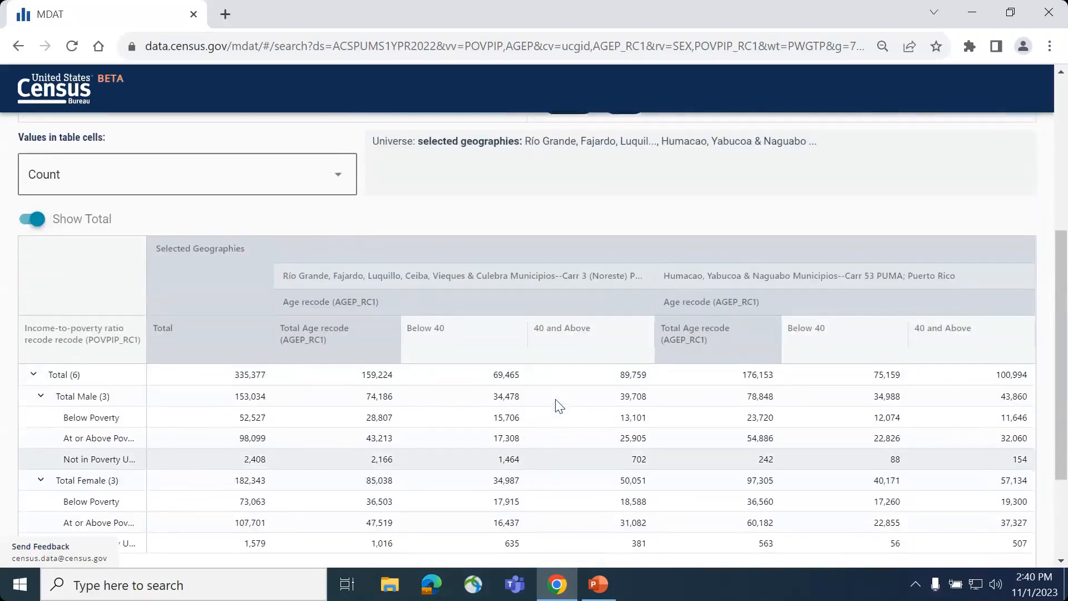
scroll(559, 407, down, 1)
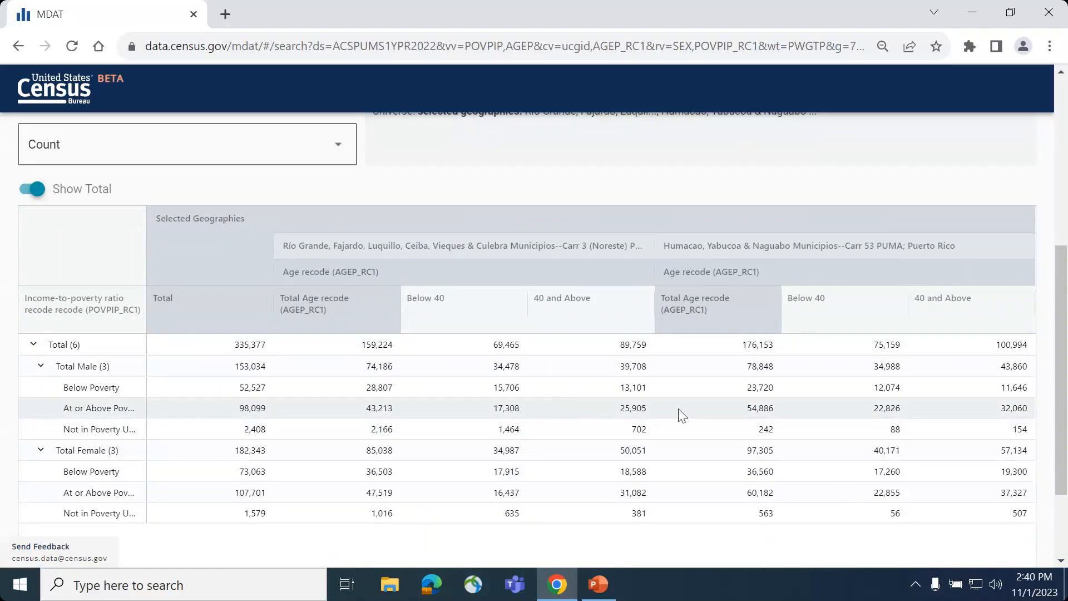
scroll(680, 410, up, 4)
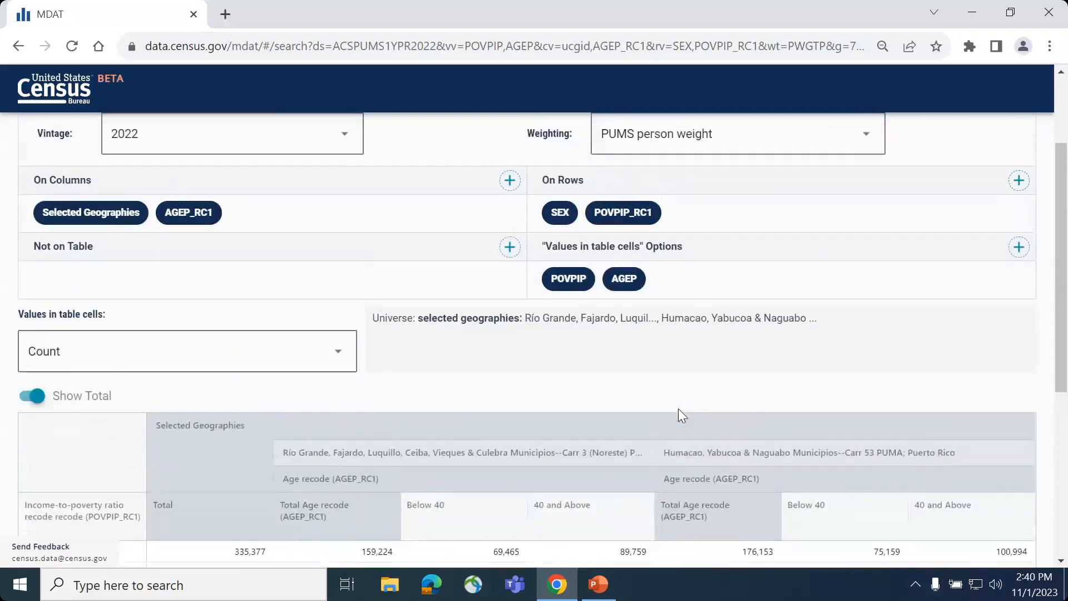
scroll(679, 409, down, 5)
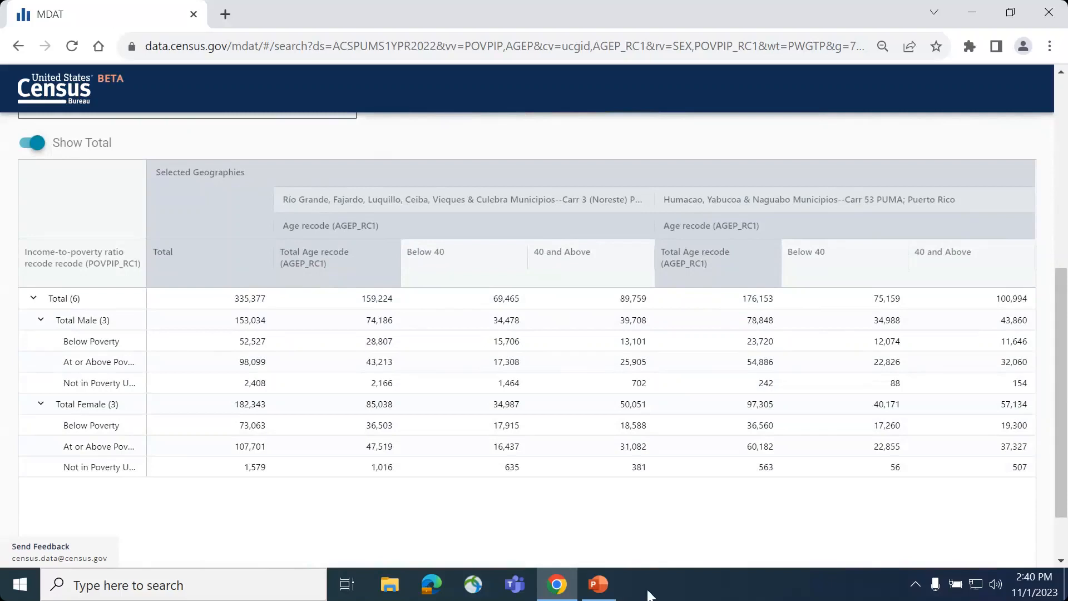
Switch to the PowerPoint webinar deck, start the slide show from the Example 3 demo slide, and advance one slide
click(601, 590)
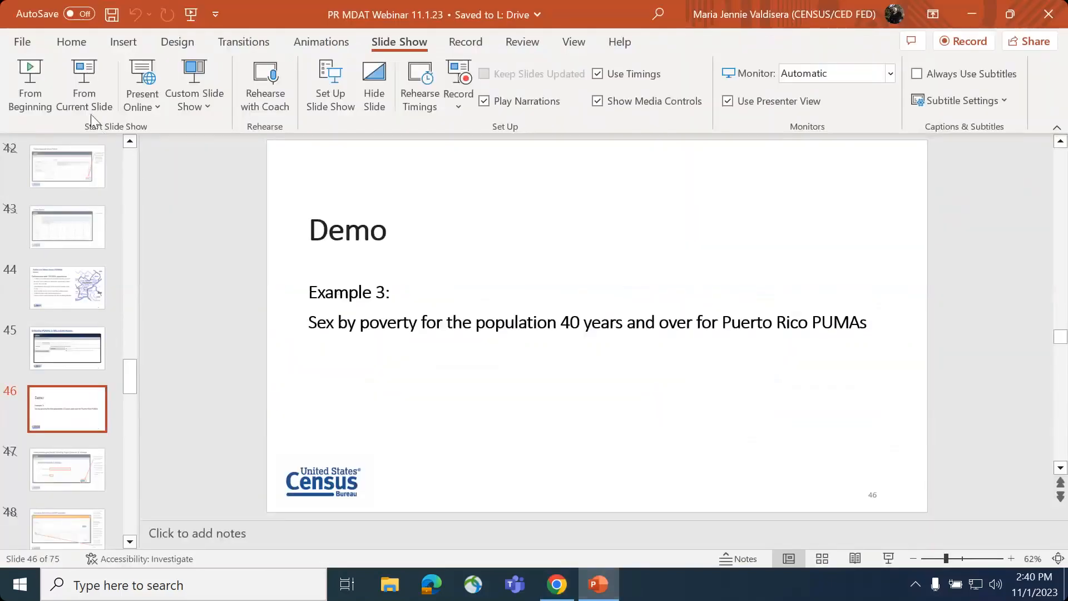
click(86, 97)
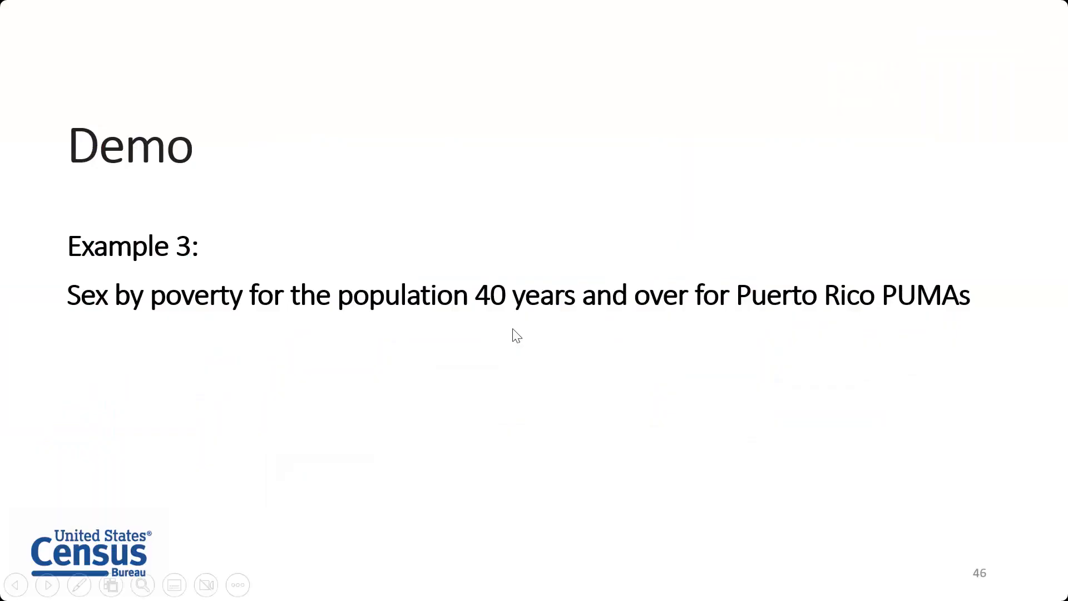
click(517, 336)
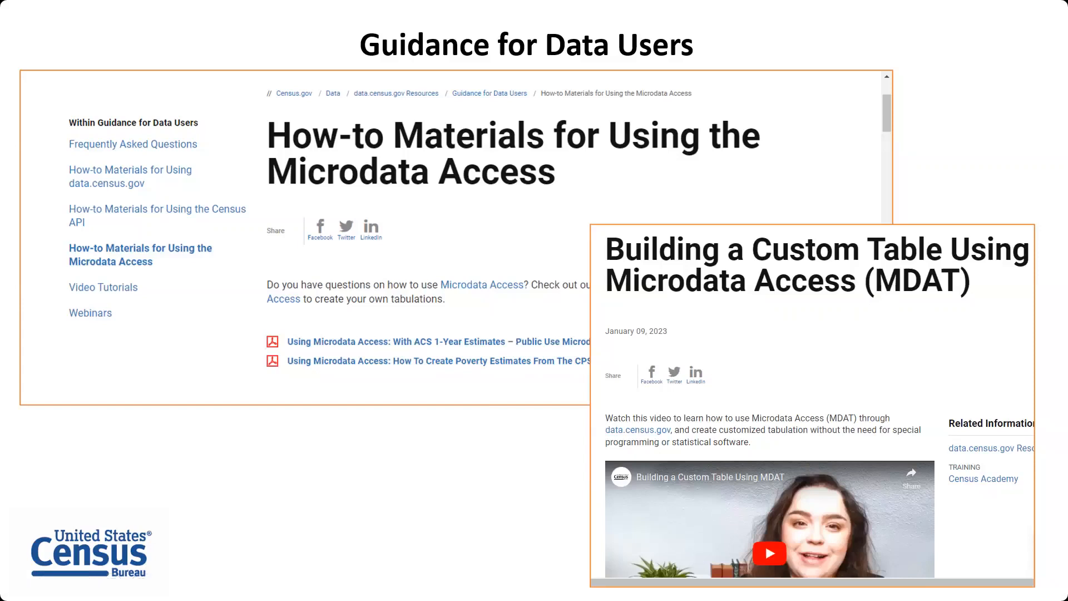